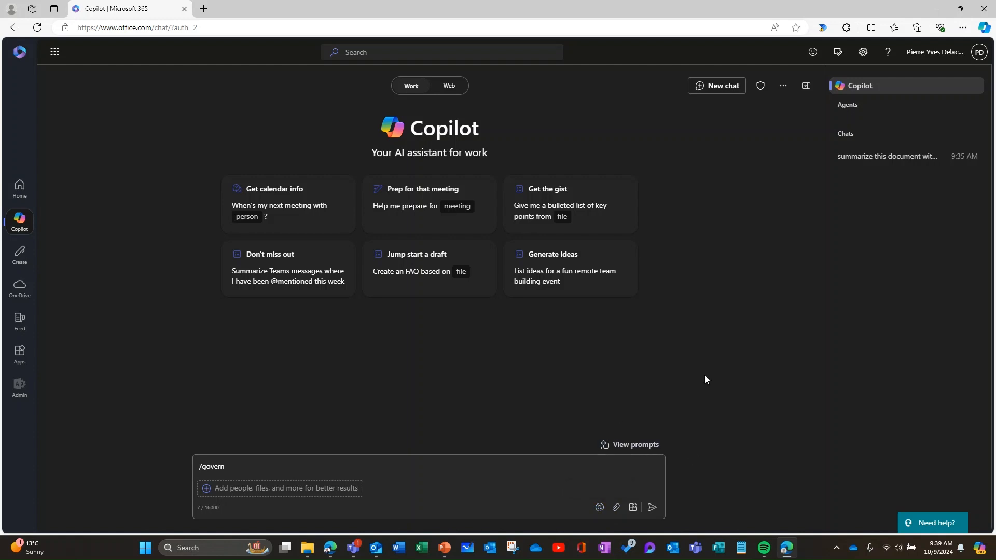
# Step: Replace the draft prompt with "Can you summarize this document for a government agency that wants to build an AI strategy?"
pyautogui.click(223, 465)
pyautogui.hotkey('ctrl', 'a')
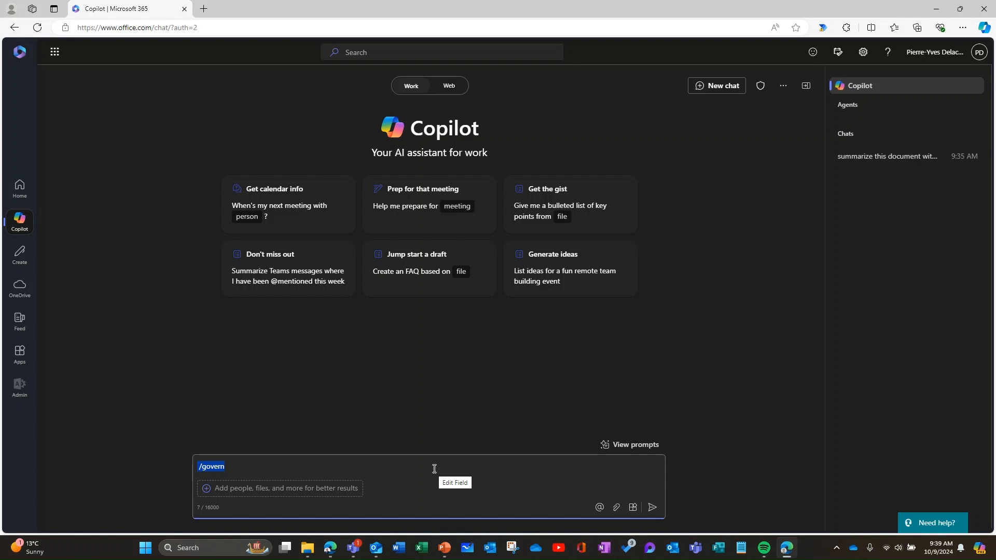
pyautogui.write('Ca')
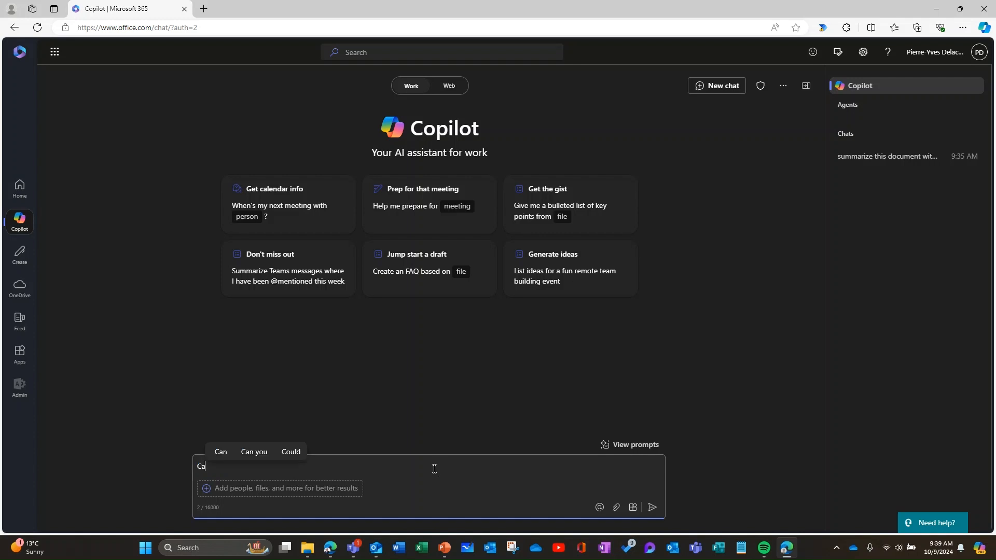
pyautogui.write('n you s')
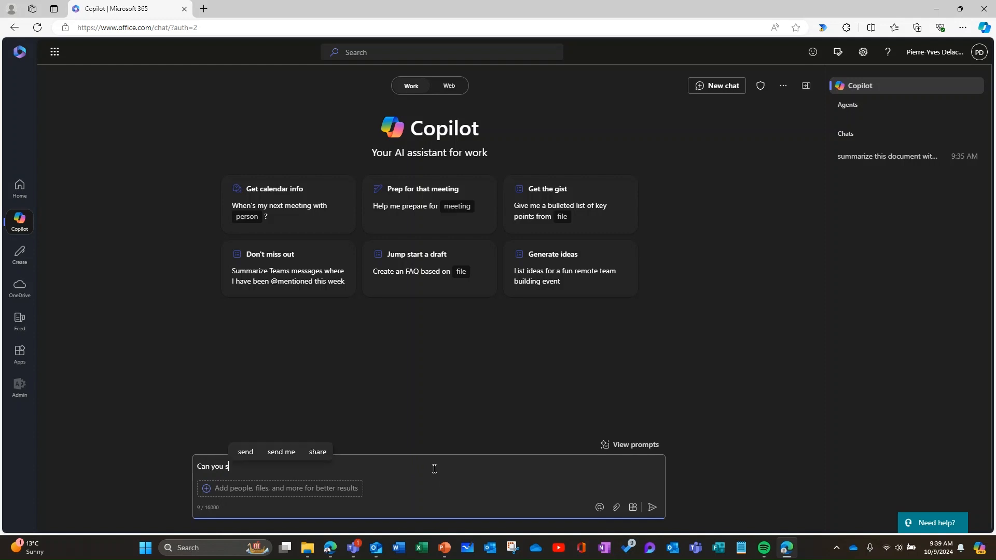
pyautogui.write('ummarize')
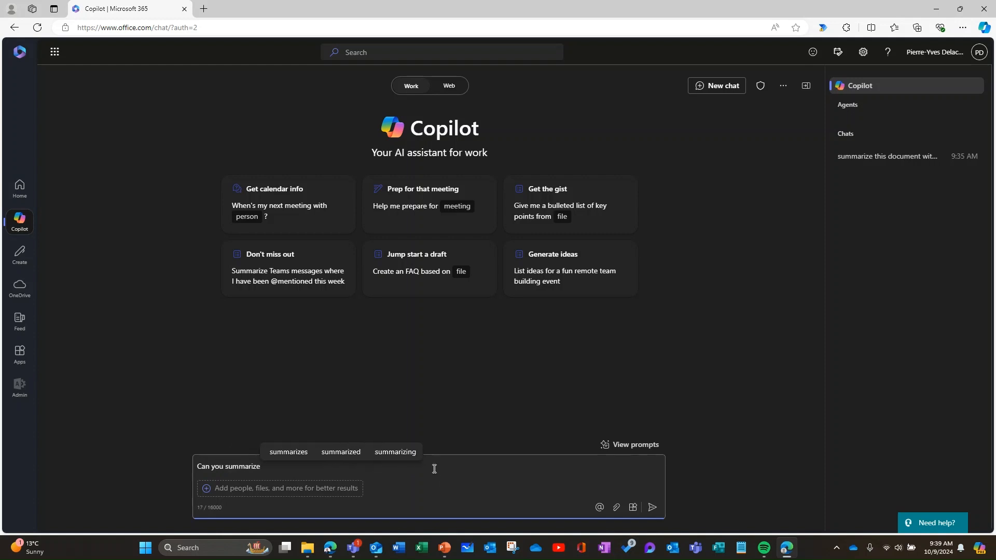
pyautogui.write(' this docum')
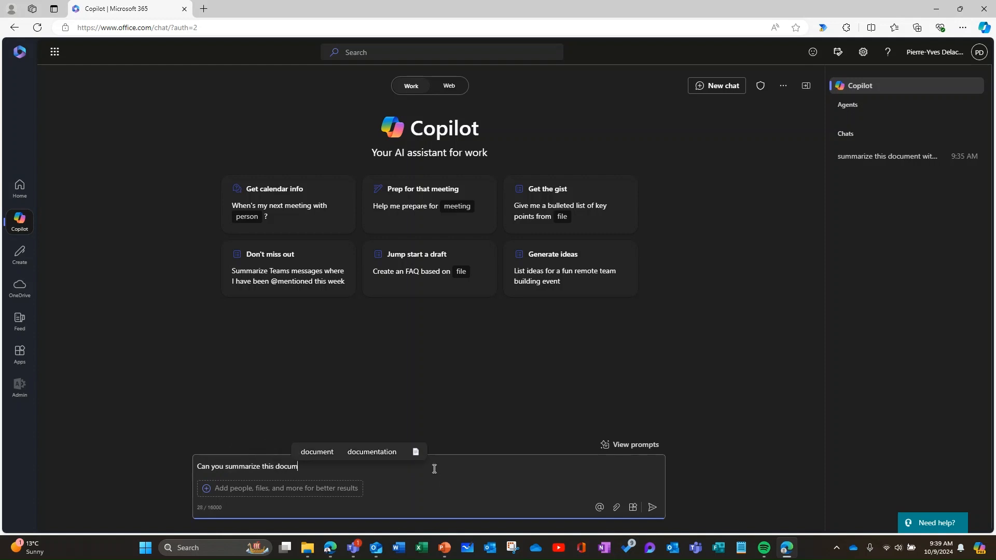
pyautogui.write('ent for a government agency that wants to build an AI strategy')
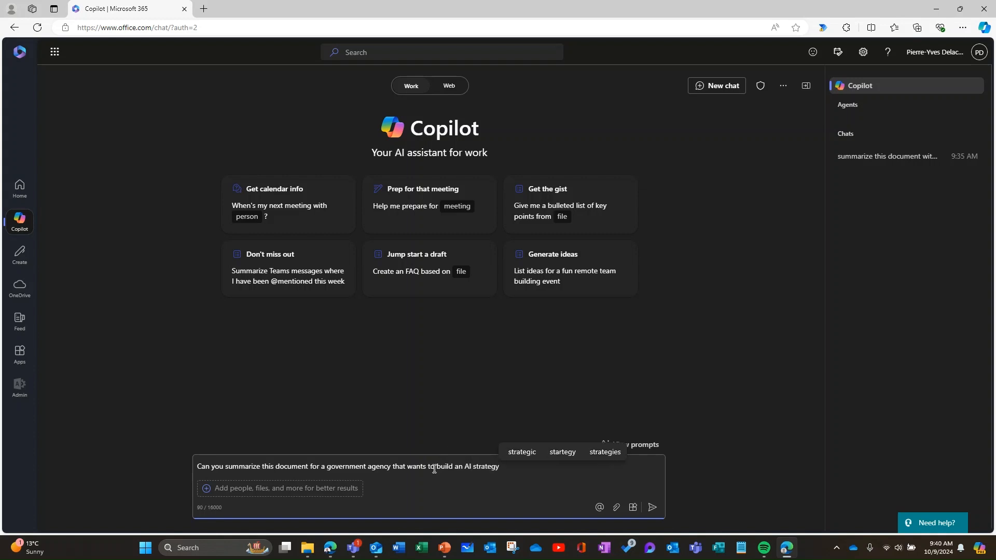
pyautogui.write('?')
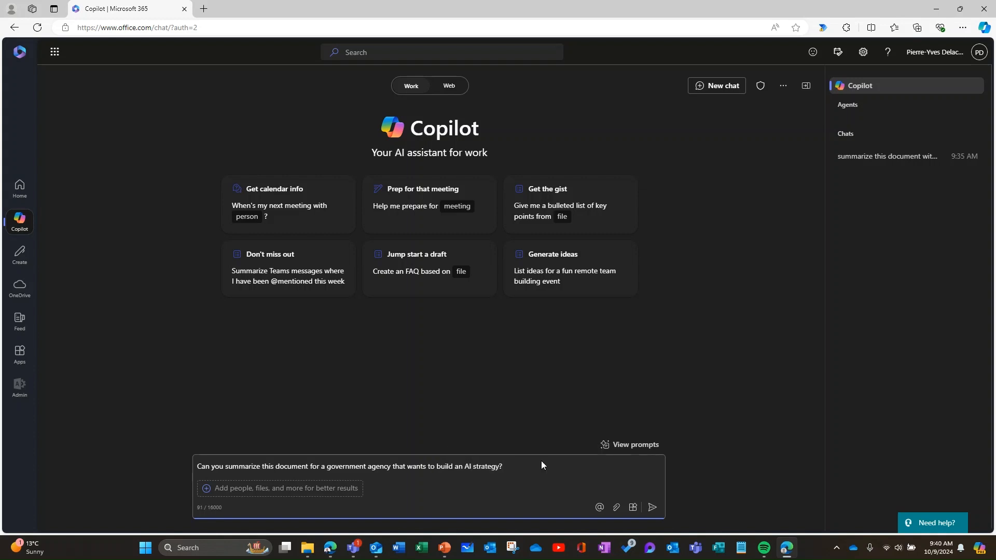
# Step: Reference the PDF deloitte-uk-us-ai-institute-gen-ai-industry-cut-gps before the prompt's question mark and send the prompt
pyautogui.press('Left')
pyautogui.write('/')
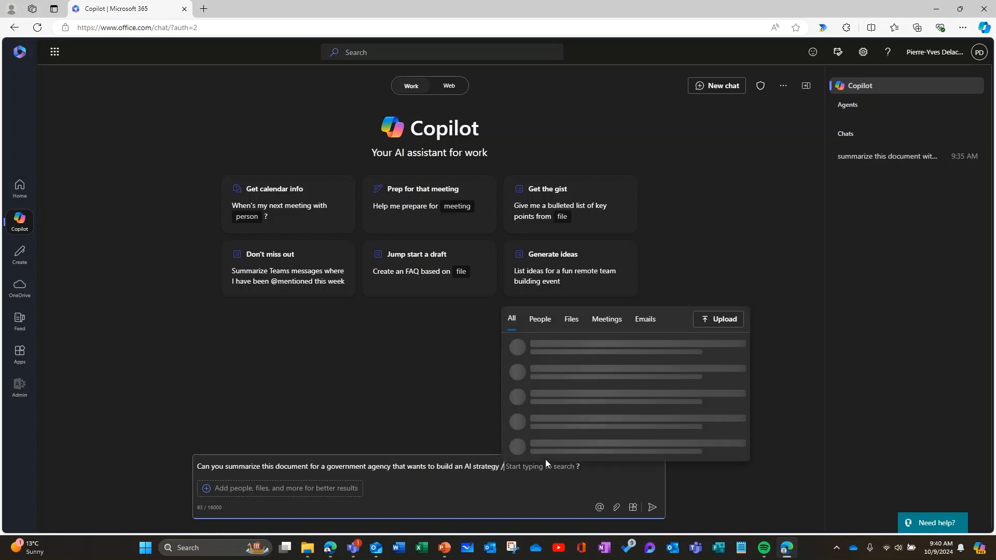
pyautogui.write('del')
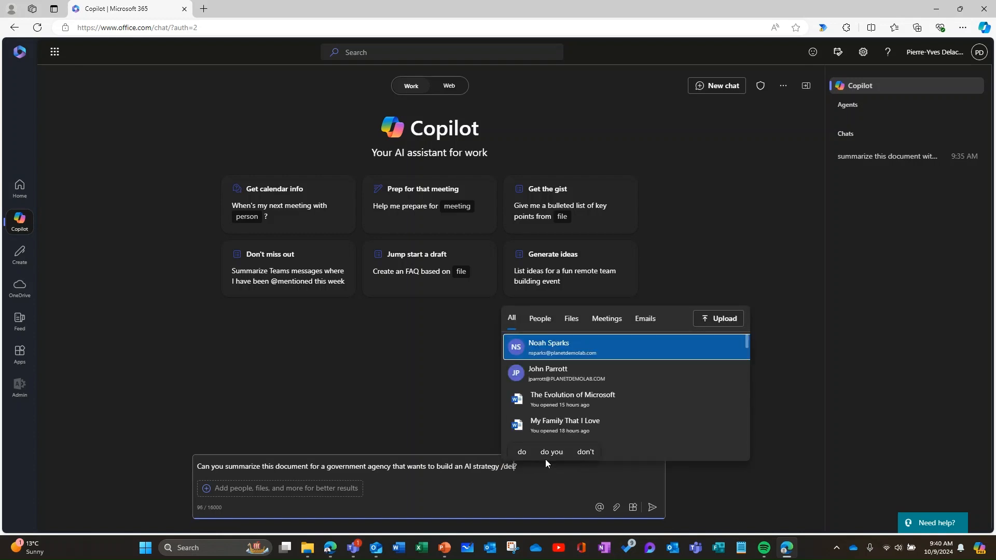
pyautogui.write('oi')
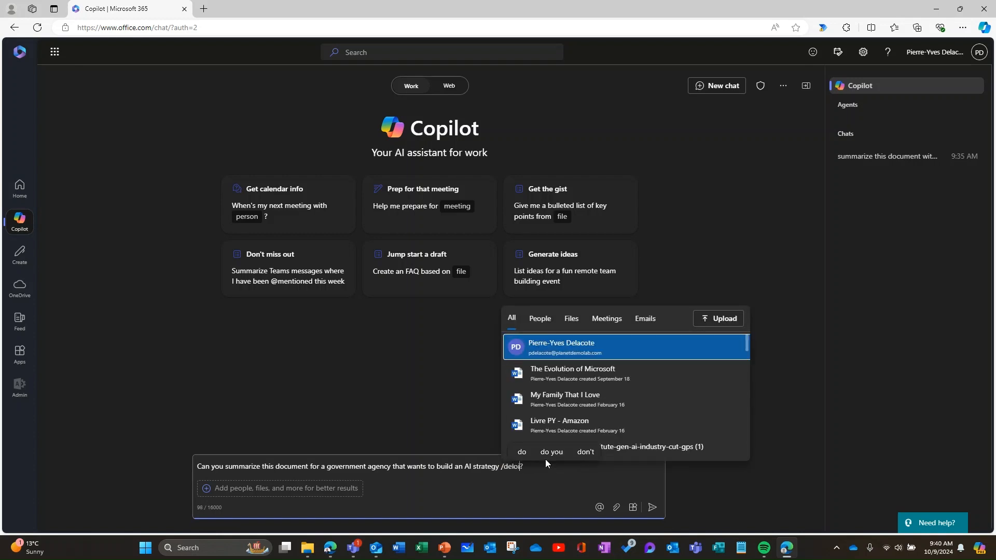
pyautogui.write('tte')
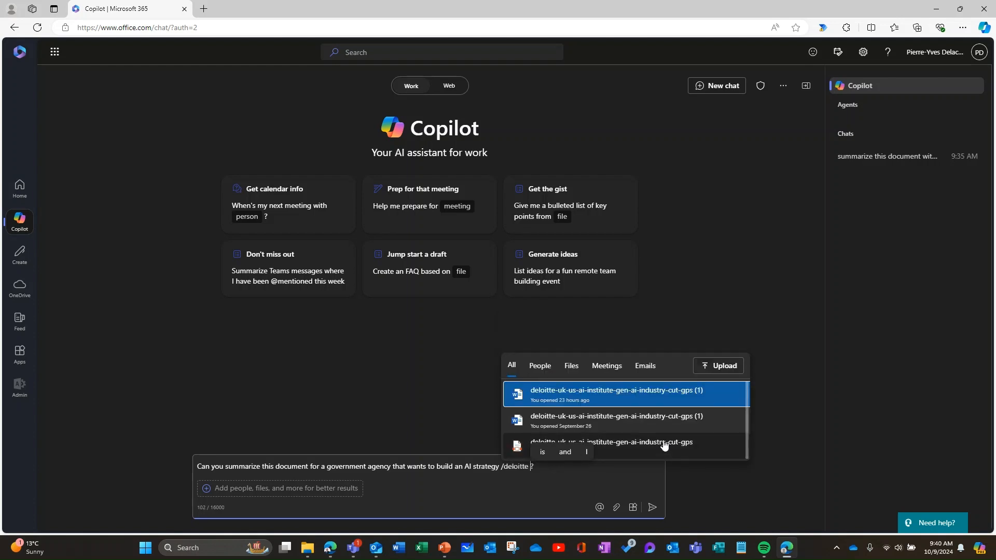
pyautogui.click(666, 445)
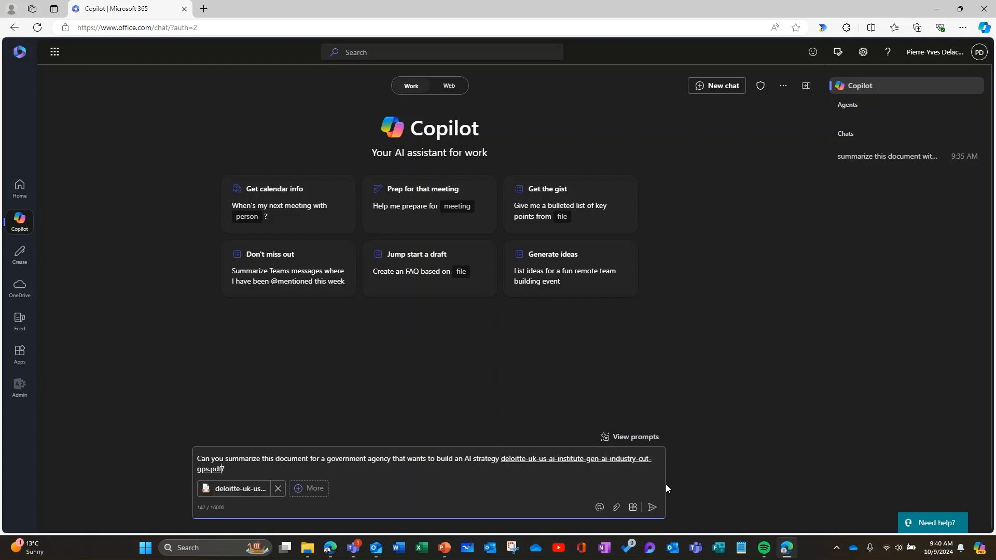
pyautogui.click(652, 507)
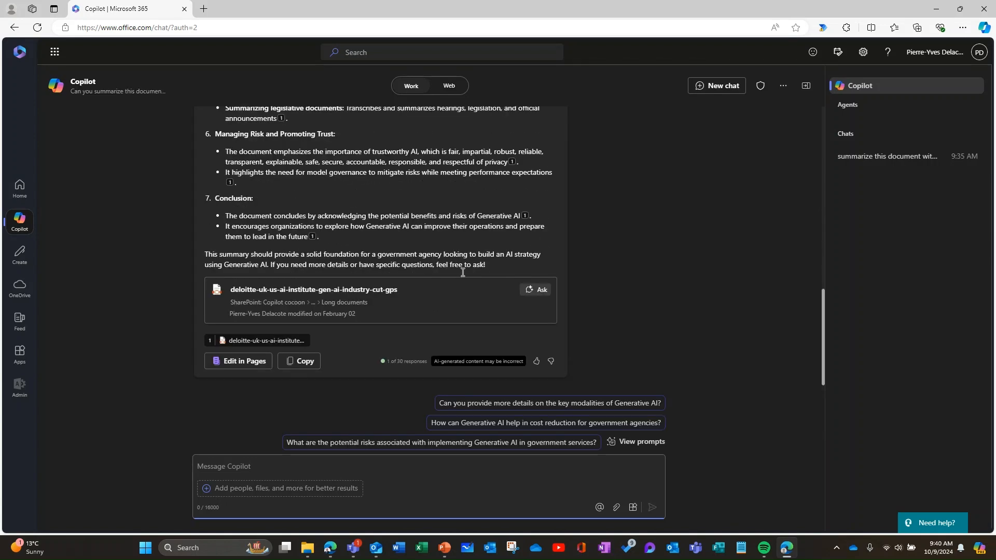
# Step: Open the document summary response as an editable page beside the chat and review it through to its end
pyautogui.click(238, 369)
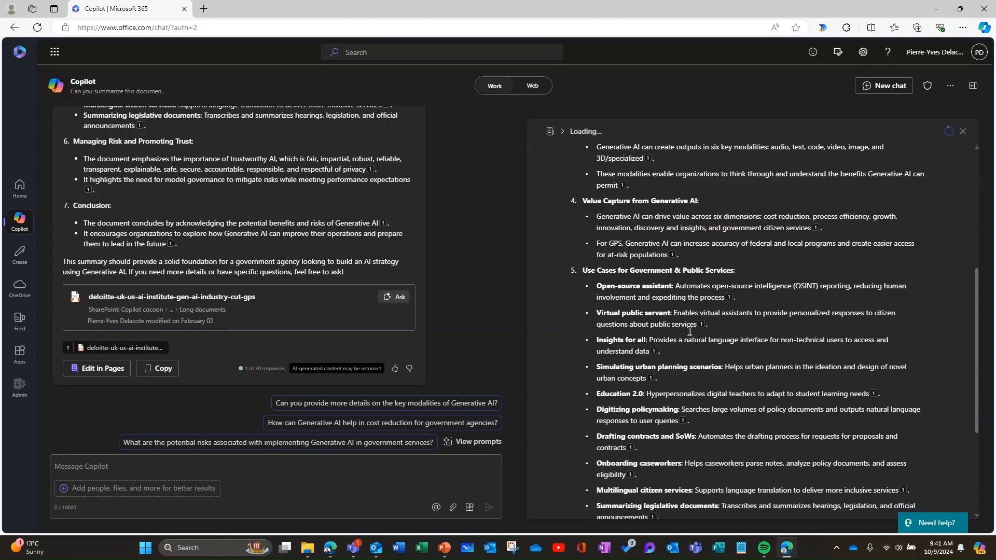
pyautogui.scroll(-5, 689, 332)
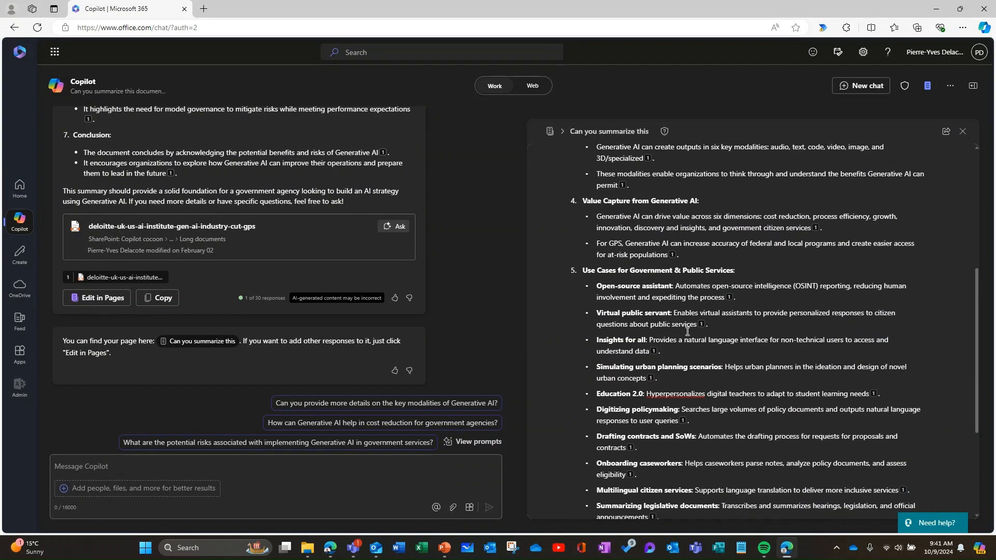
pyautogui.scroll(-1, 701, 337)
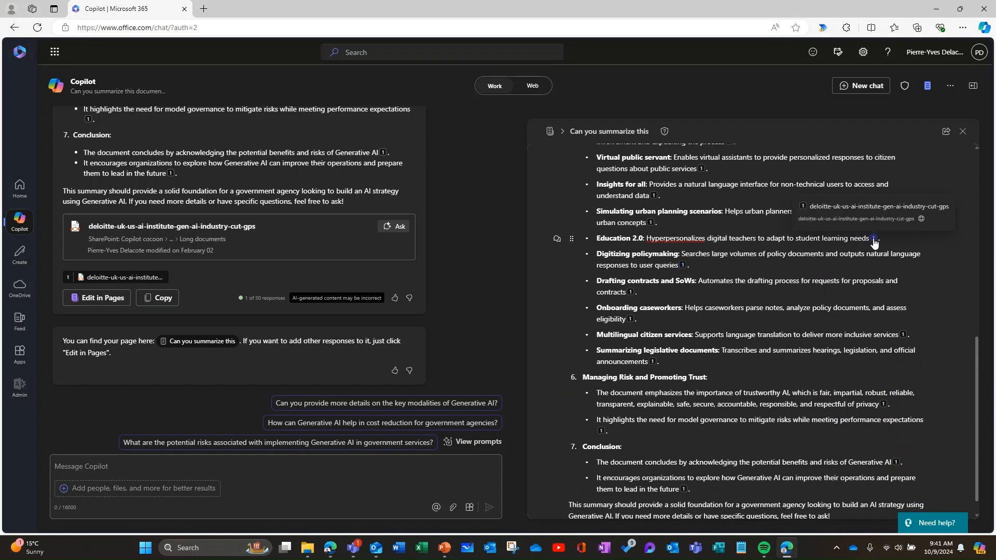
pyautogui.scroll(-1, 738, 365)
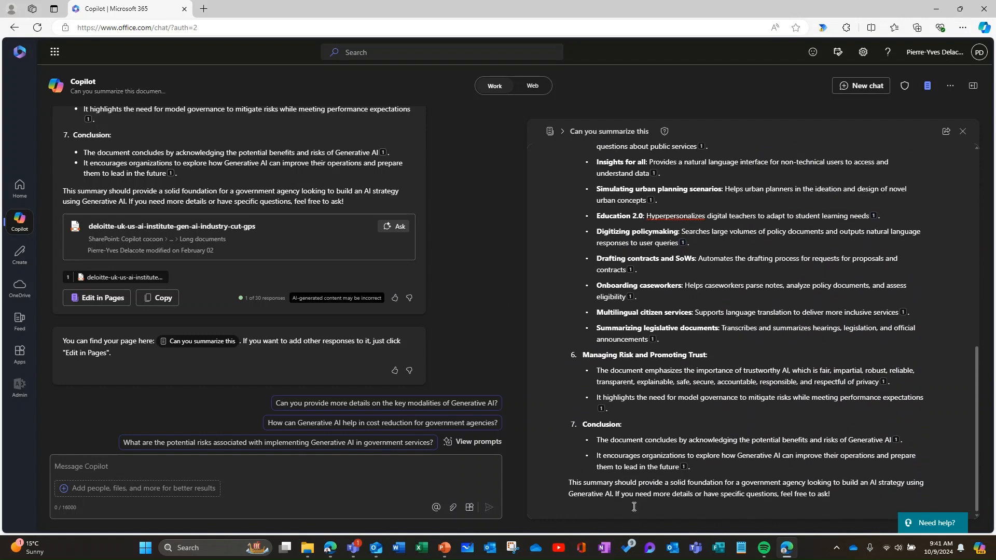
# Step: Send the follow-up prompt "Make now a plan to build this strategy with action items."
pyautogui.click(128, 467)
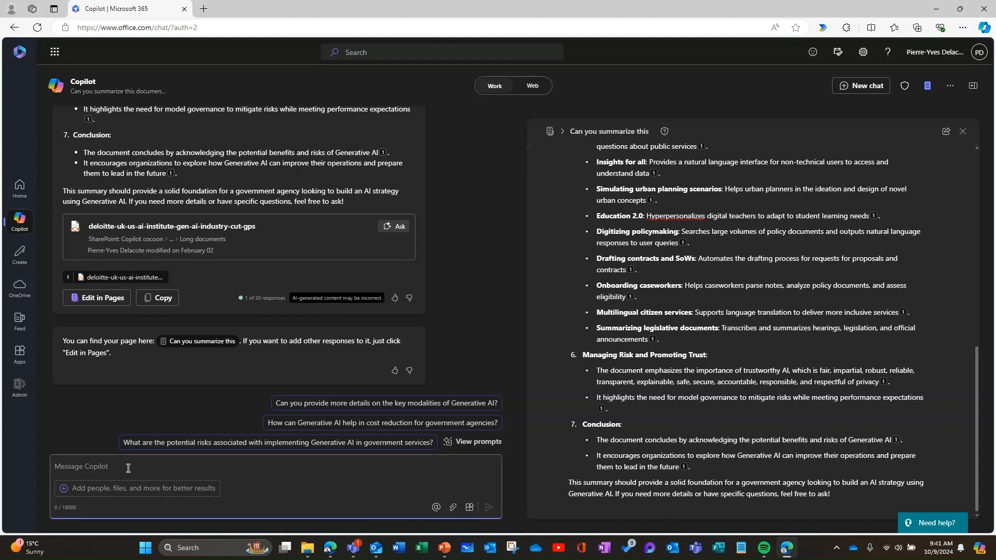
pyautogui.write('Make now a plan to build this strategy with action items.')
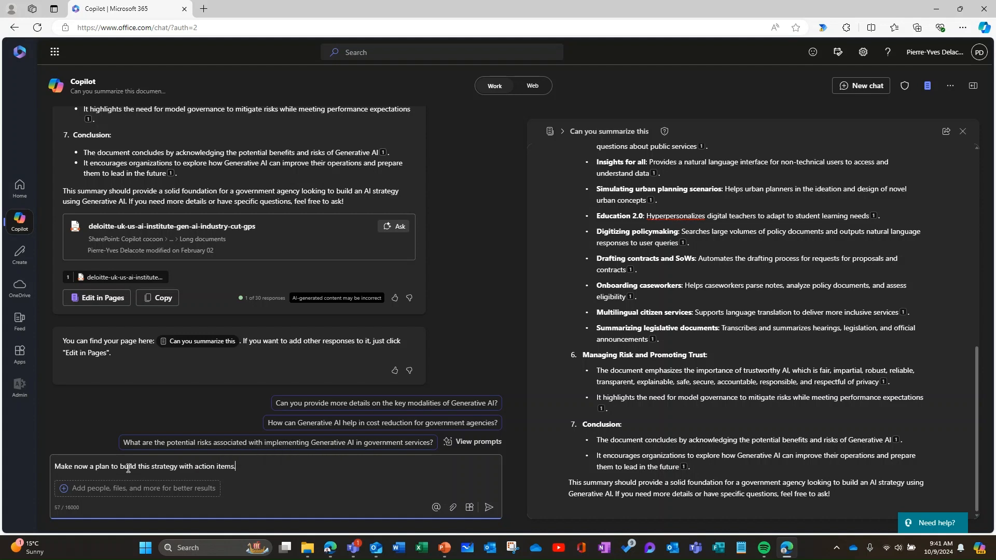
pyautogui.click(489, 507)
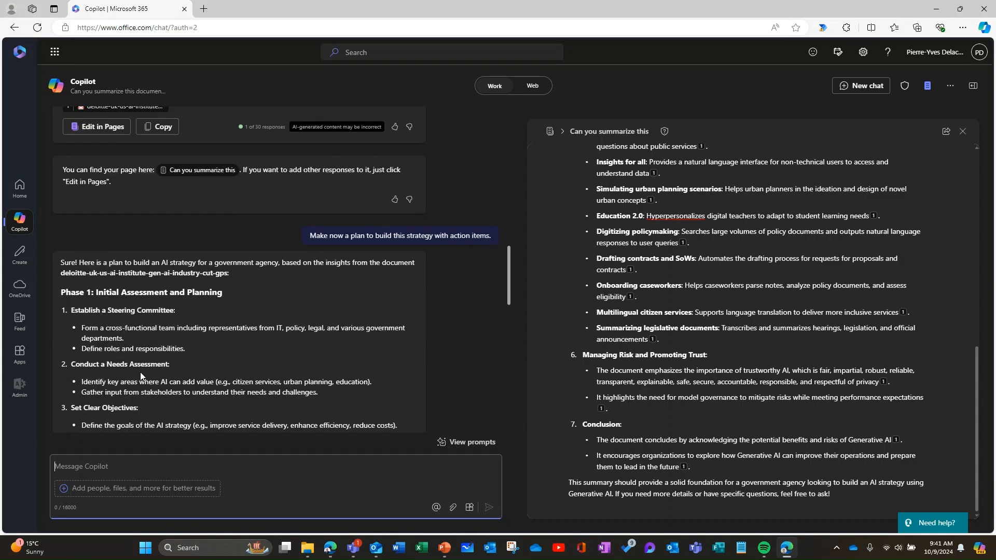
# Step: Read through the generated phased AI strategy plan and add that response to the existing page
pyautogui.scroll(10, 236, 254)
pyautogui.scroll(1, 236, 254)
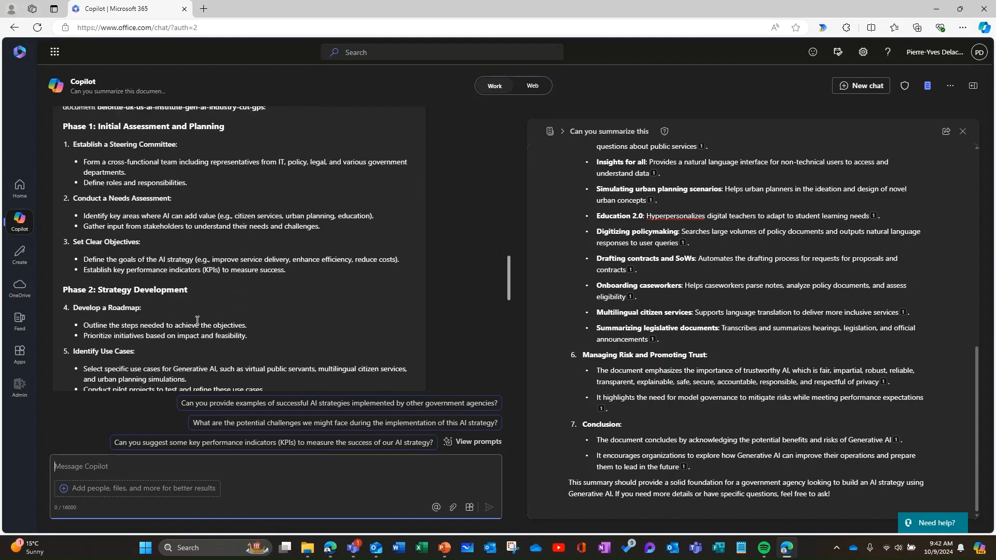
pyautogui.scroll(-10, 197, 320)
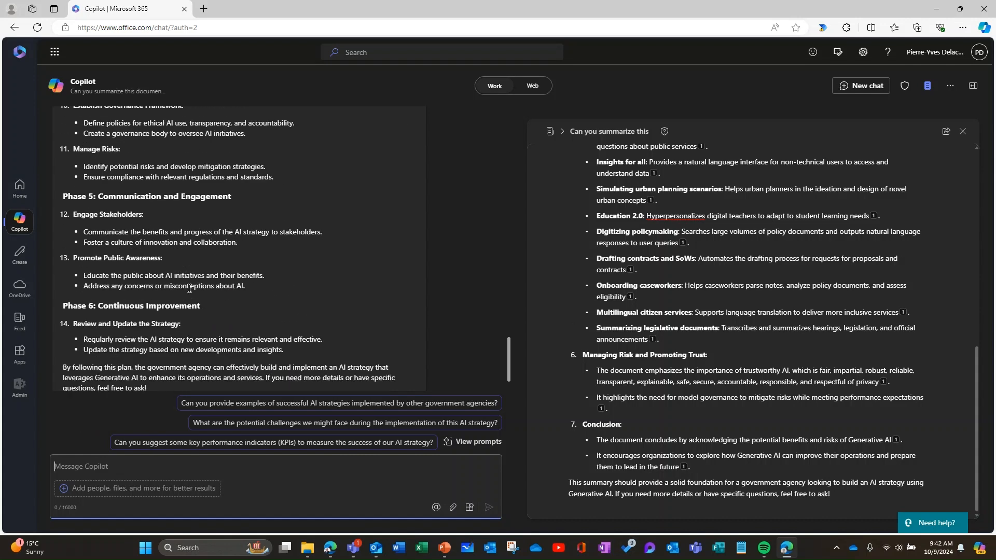
pyautogui.scroll(-2, 190, 288)
pyautogui.click(111, 362)
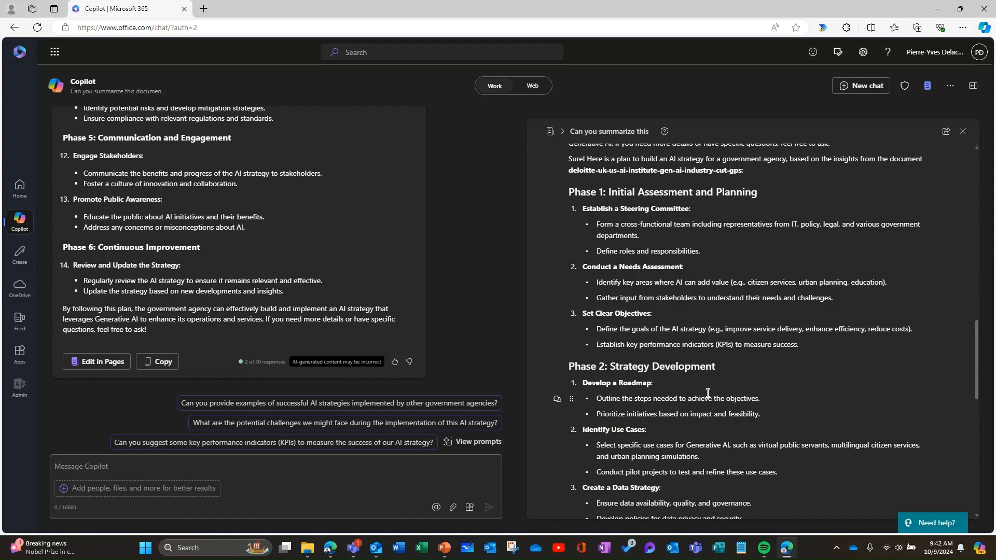
# Step: Review the combined page from the document summary through the final phase of the action plan
pyautogui.scroll(10, 761, 398)
pyautogui.scroll(3, 681, 394)
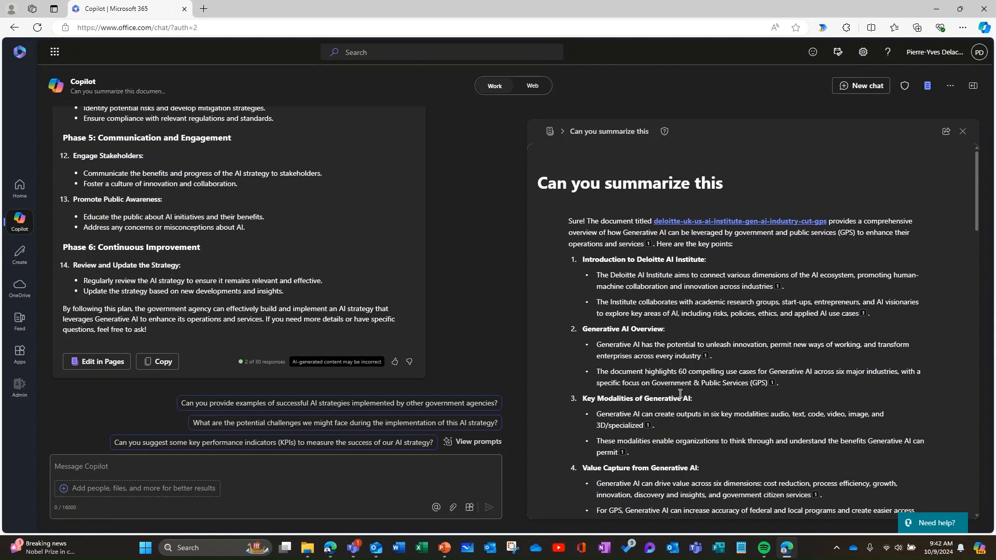
pyautogui.scroll(-5, 681, 394)
pyautogui.scroll(6, 551, 190)
pyautogui.scroll(-15, 690, 266)
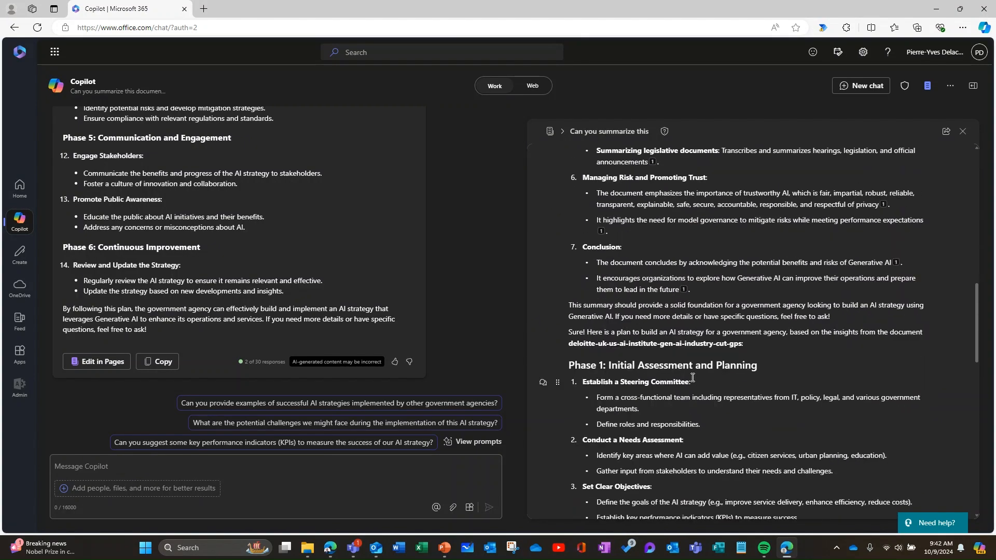
pyautogui.scroll(-10, 653, 358)
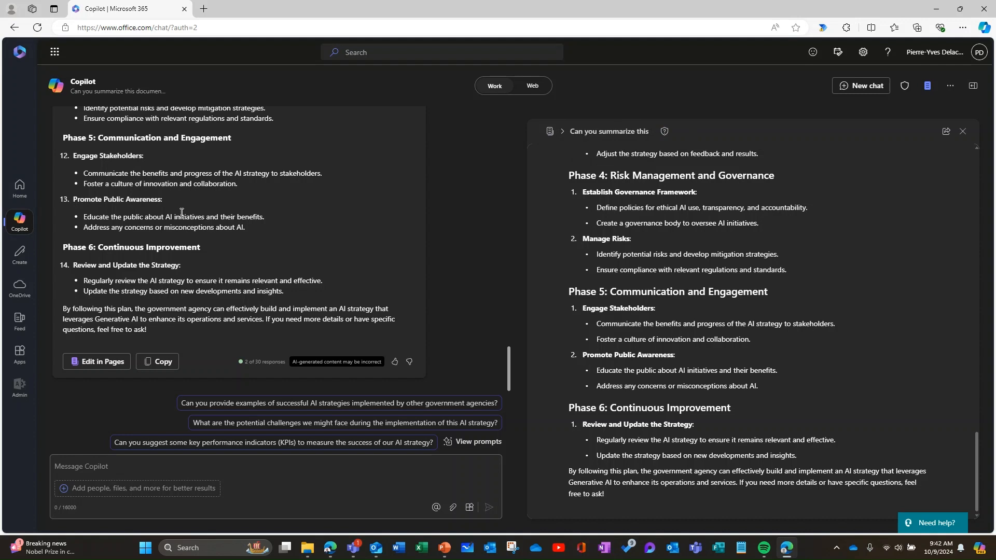
# Step: Open the Microsoft 365 home page in a separate tab and look through the recommended and quick access files
pyautogui.click(550, 133)
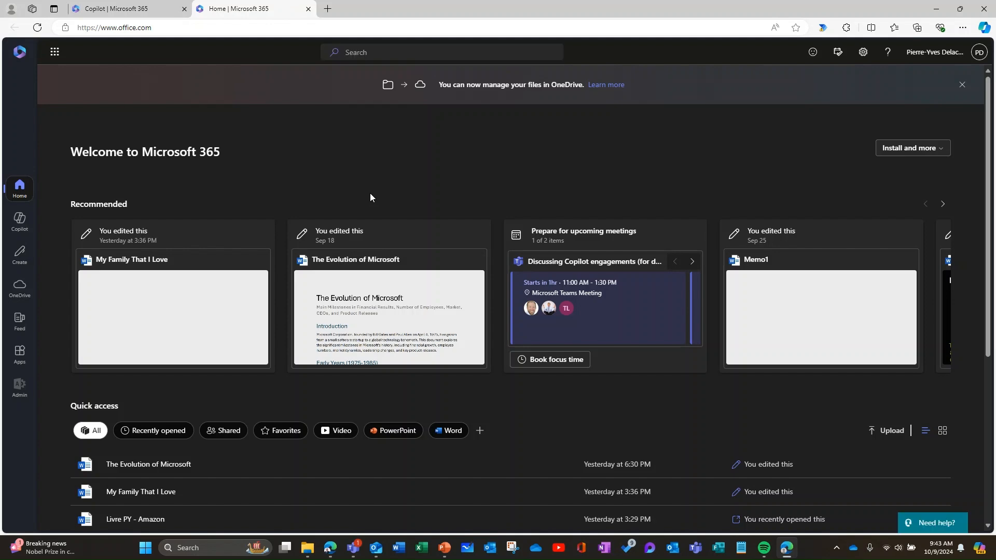
pyautogui.scroll(-3, 371, 195)
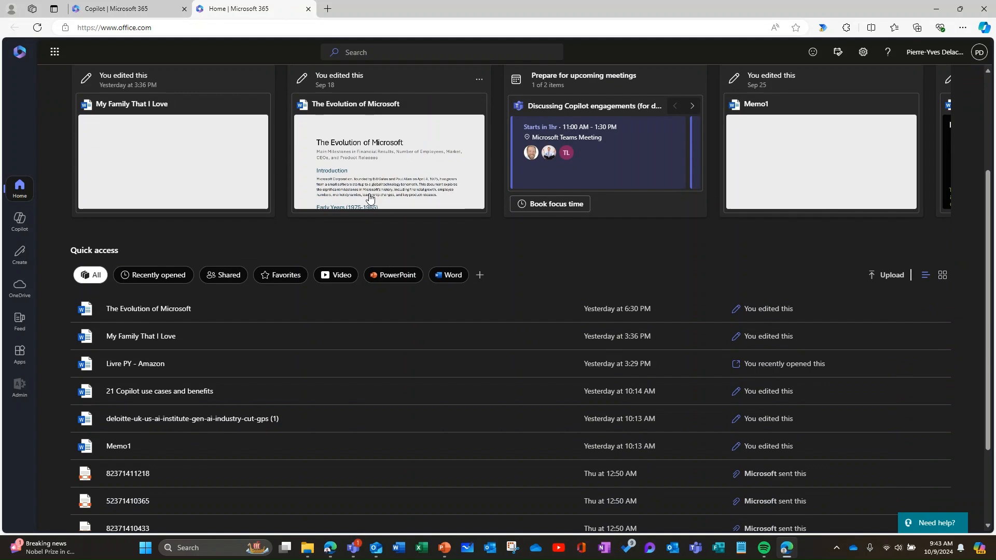
pyautogui.scroll(-2, 371, 196)
pyautogui.scroll(4, 370, 197)
pyautogui.scroll(1, 370, 198)
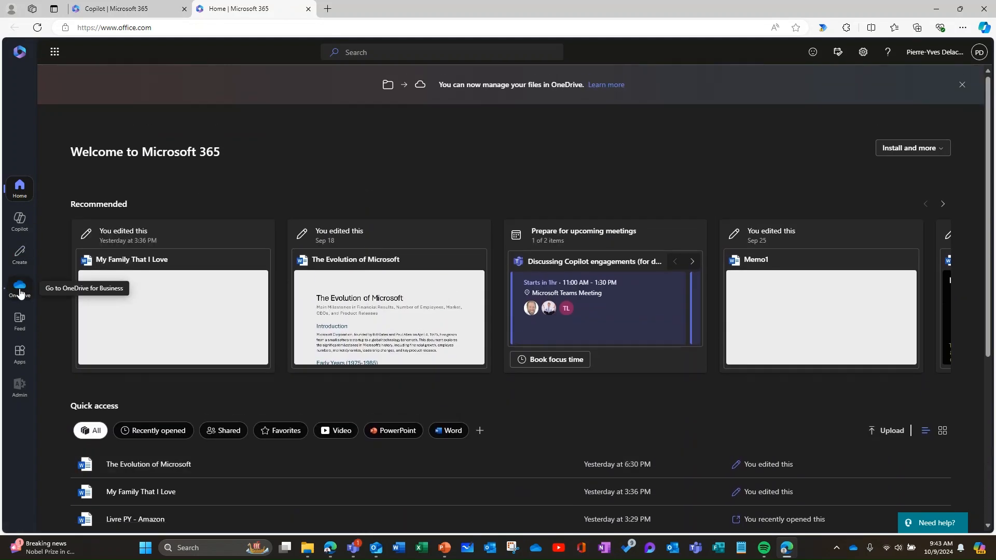
pyautogui.scroll(-1, 706, 221)
pyautogui.scroll(-2, 598, 231)
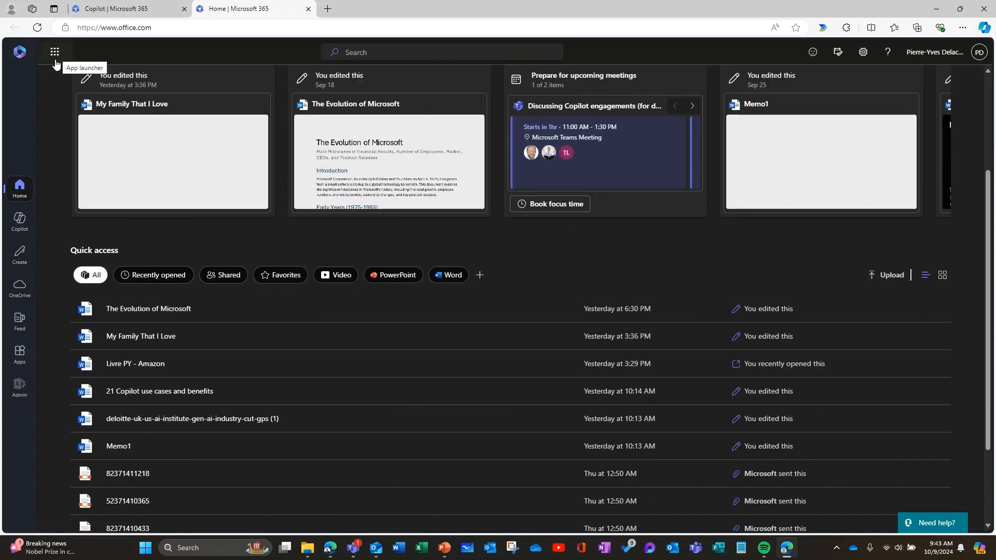
# Step: Open the recent files in OneDrive and filter them to Loop files only
pyautogui.click(20, 286)
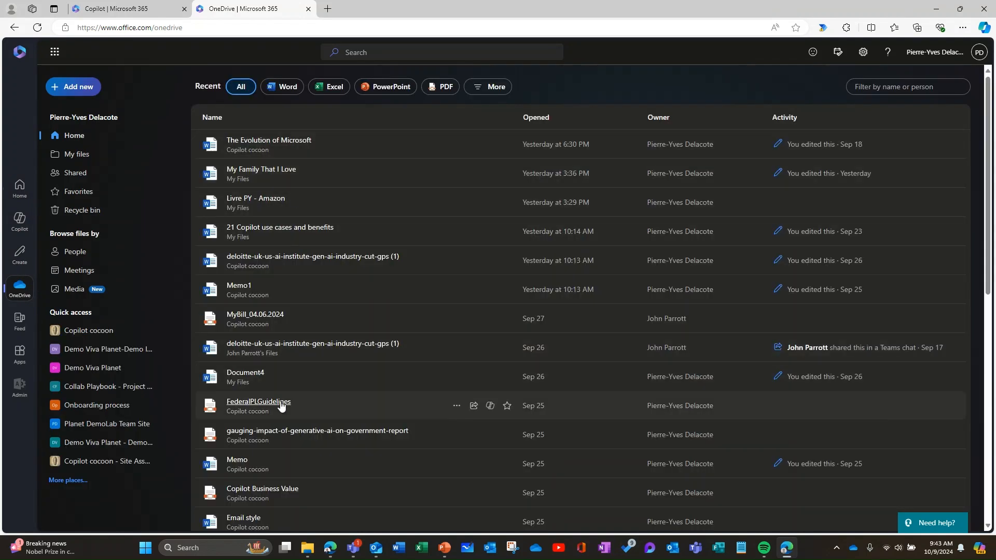
pyautogui.scroll(-10, 378, 291)
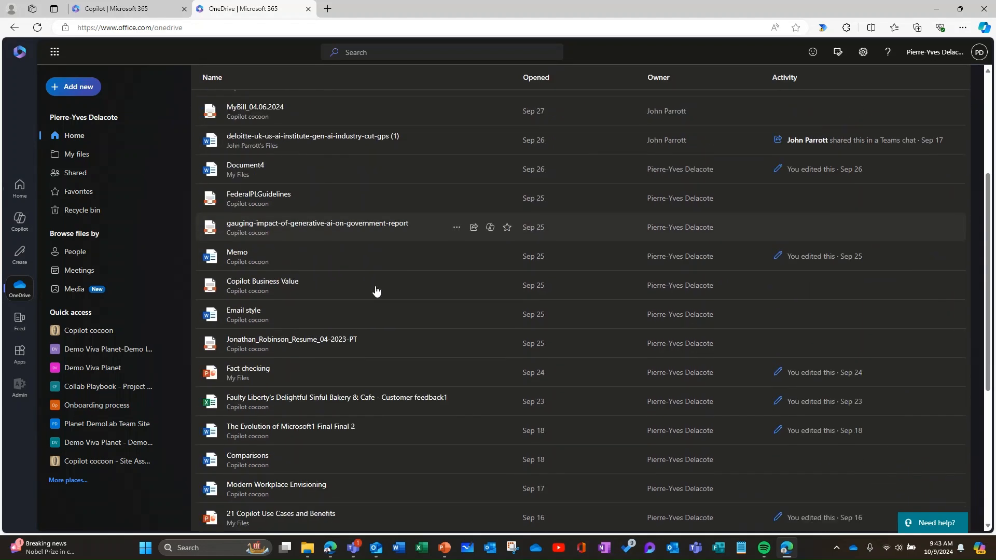
pyautogui.scroll(5, 377, 292)
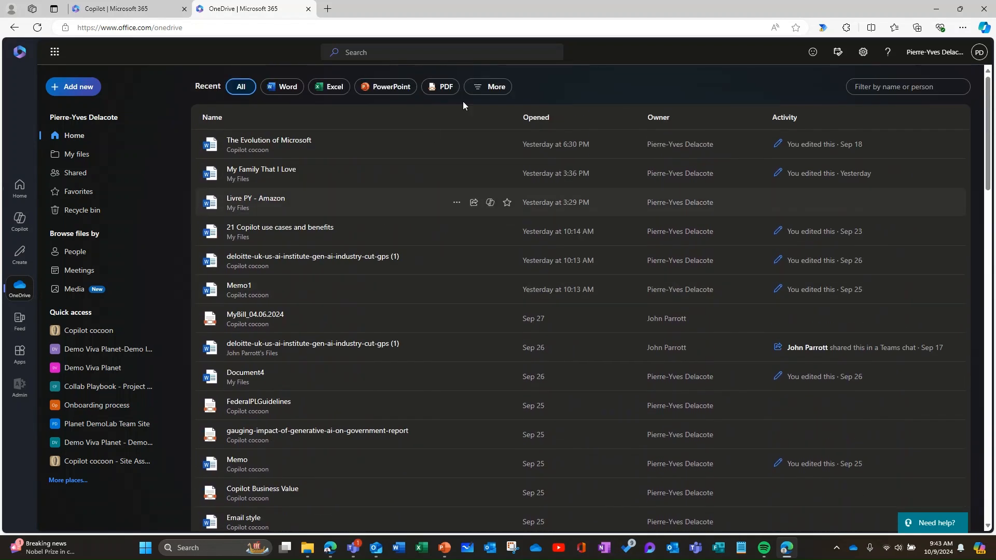
pyautogui.click(499, 88)
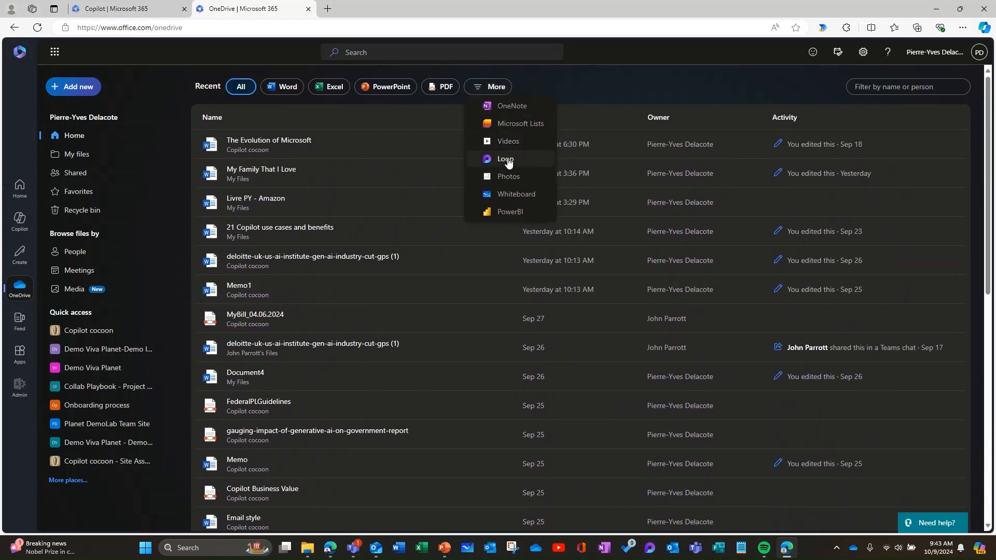
pyautogui.click(506, 160)
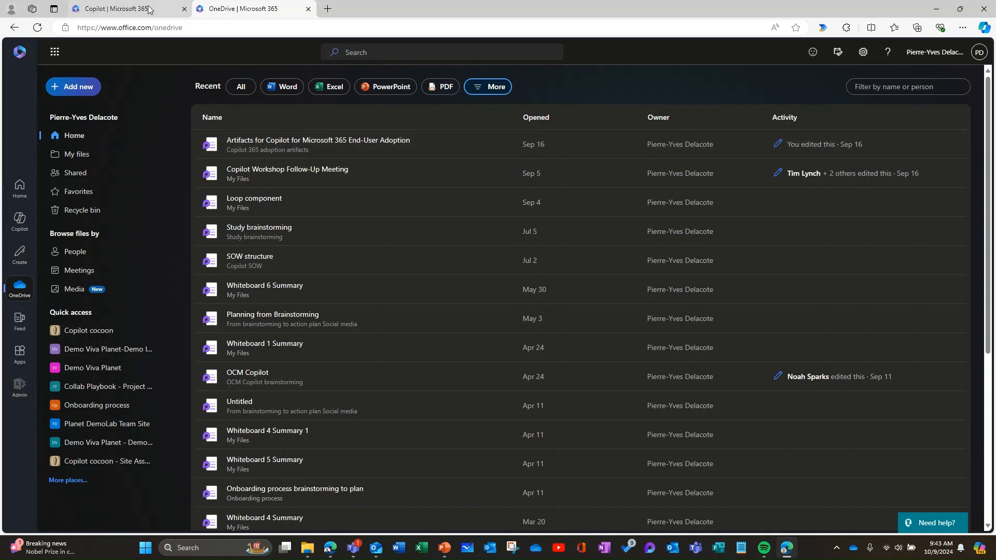
# Step: Return to the Copilot page, create and copy its page link, and reopen the sharing options
pyautogui.click(111, 9)
pyautogui.scroll(15, 690, 426)
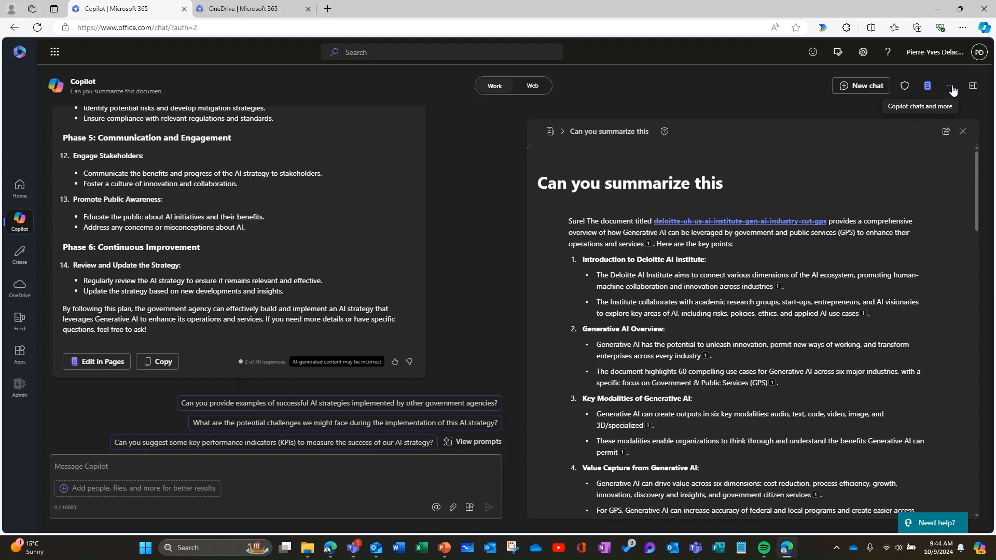
pyautogui.click(947, 134)
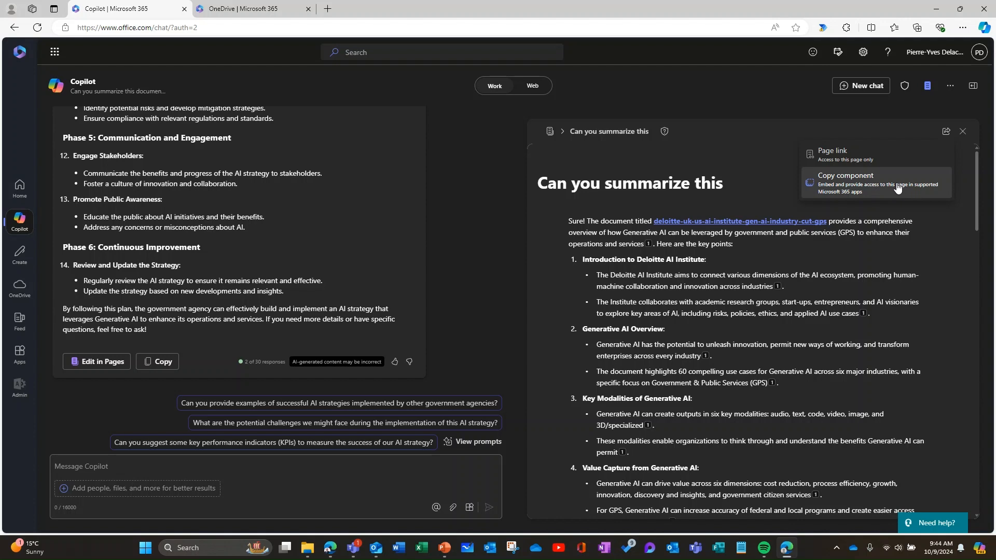
pyautogui.click(875, 158)
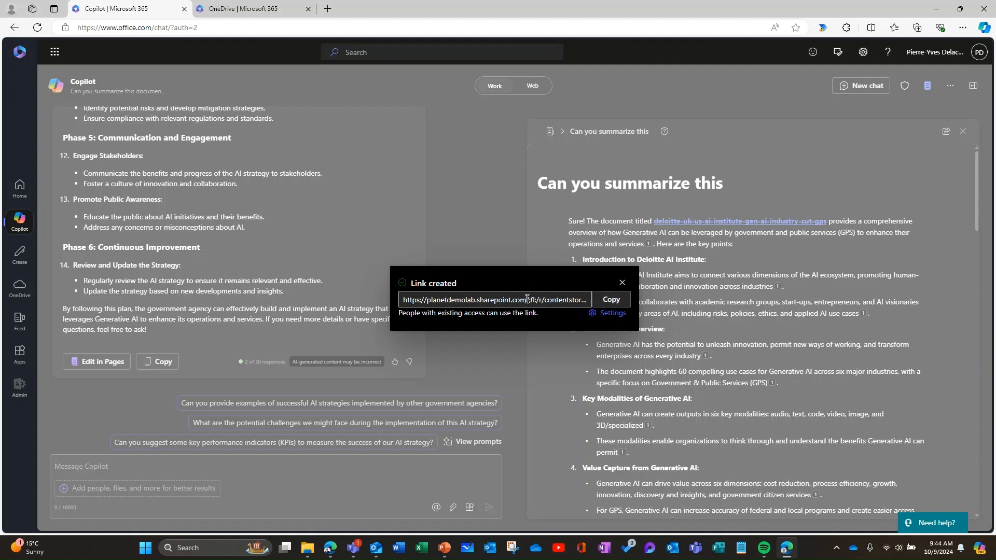
pyautogui.click(614, 301)
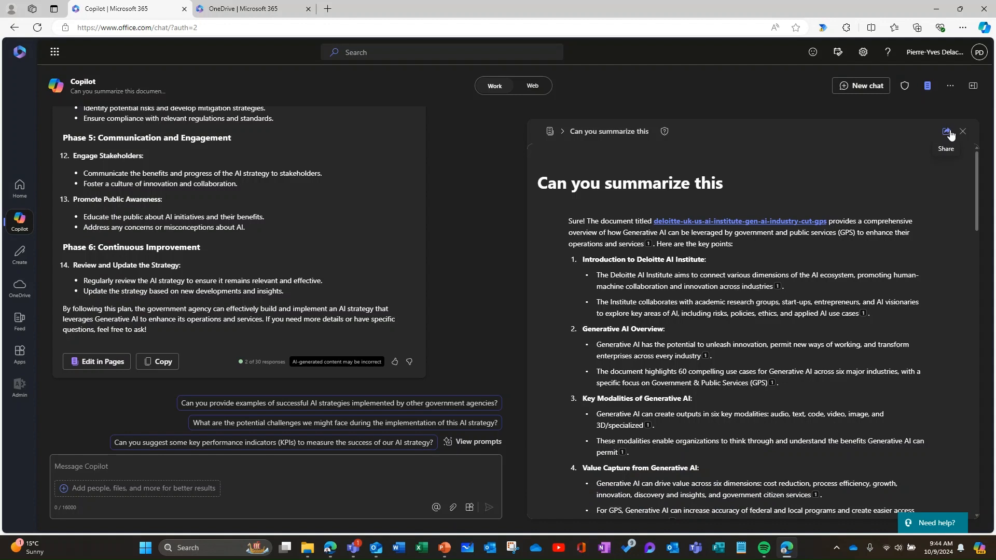
pyautogui.click(947, 132)
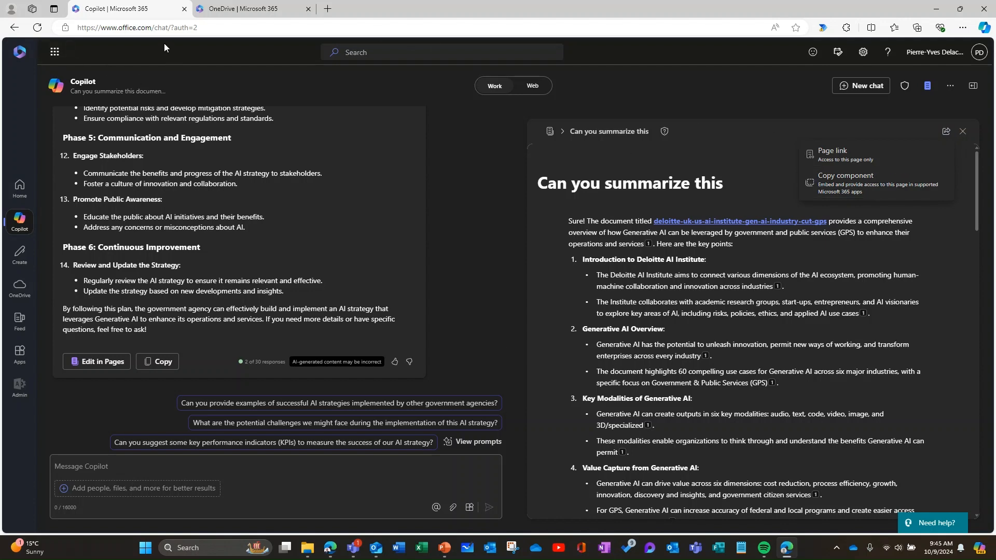
# Step: Switch to Outlook, create a new email, and paste the page link on the first line of the body
pyautogui.click(55, 51)
pyautogui.click(90, 113)
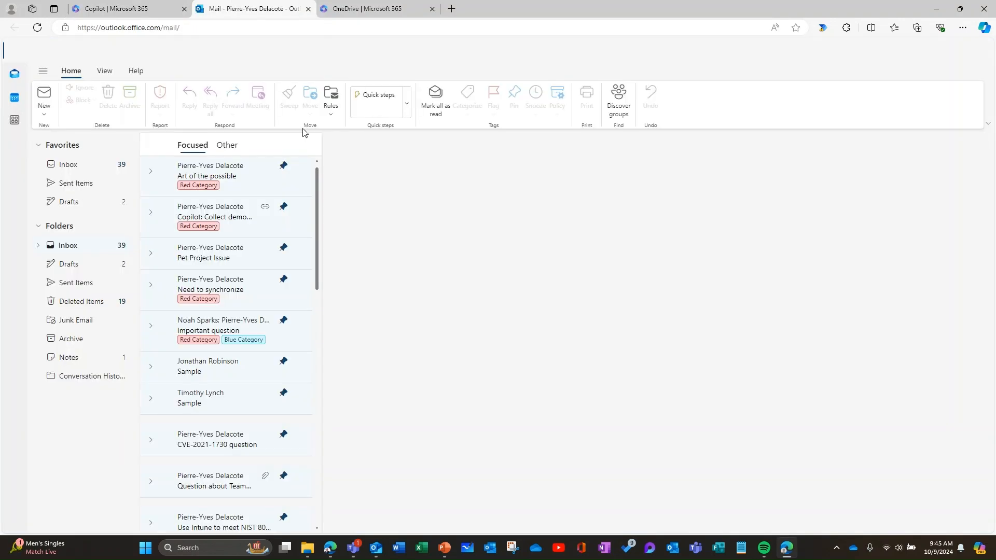
pyautogui.click(44, 107)
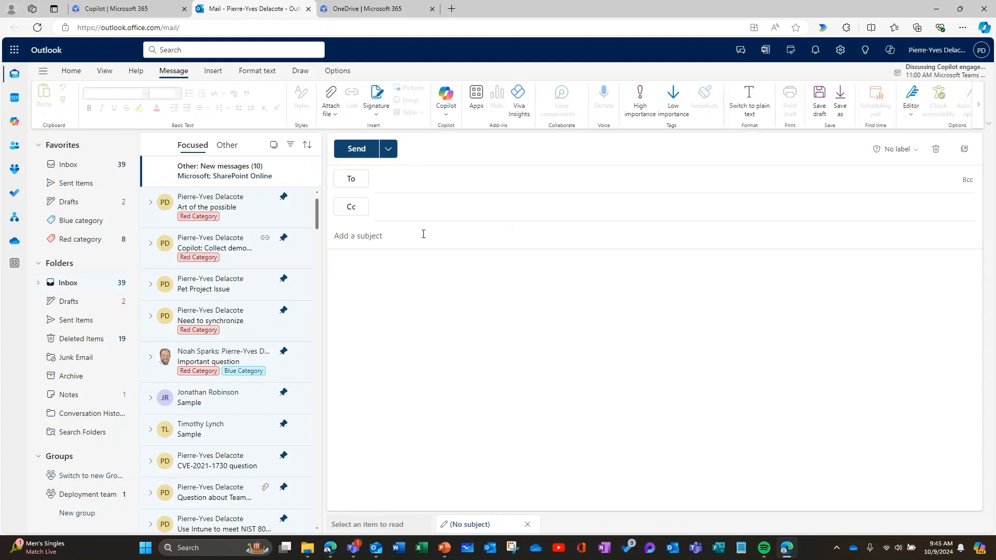
pyautogui.click(403, 277)
pyautogui.hotkey('ctrl', 'v')
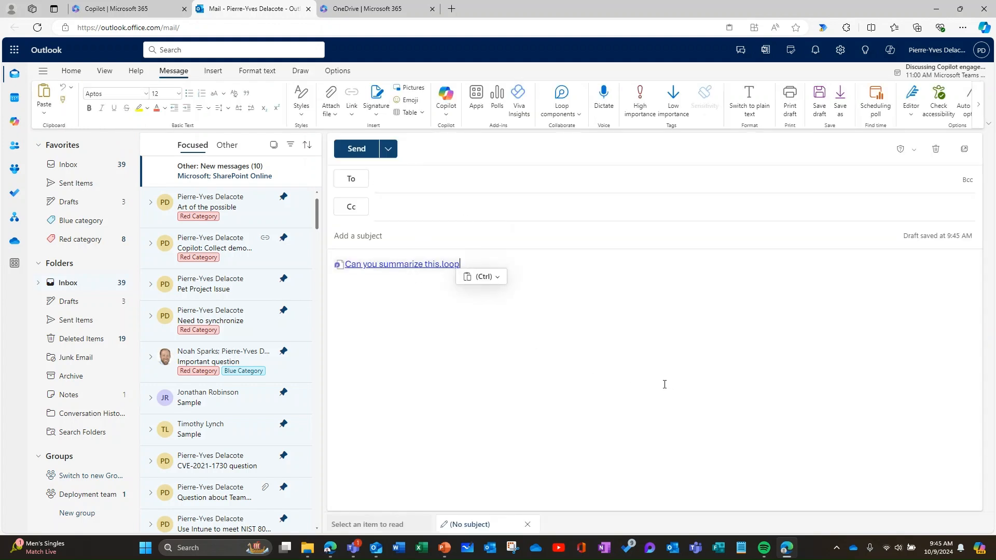
pyautogui.click(577, 490)
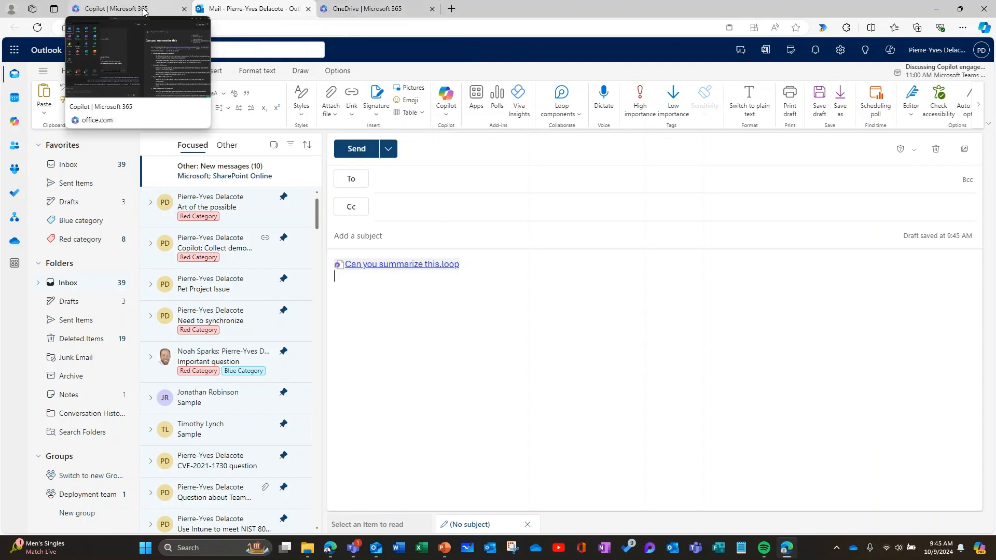
# Step: Copy the Copilot page as a component and embed it below the link in the email draft
pyautogui.click(120, 9)
pyautogui.click(849, 165)
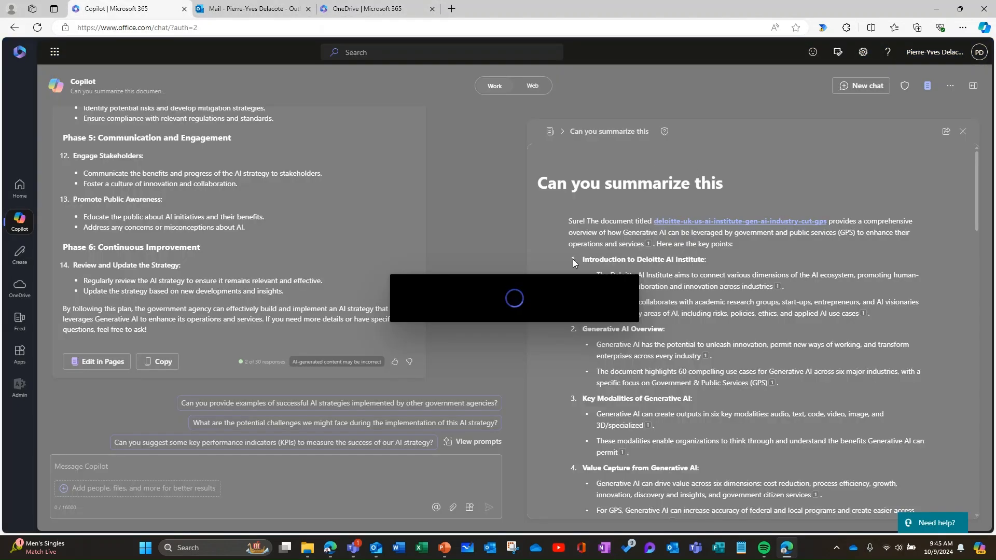
pyautogui.click(612, 296)
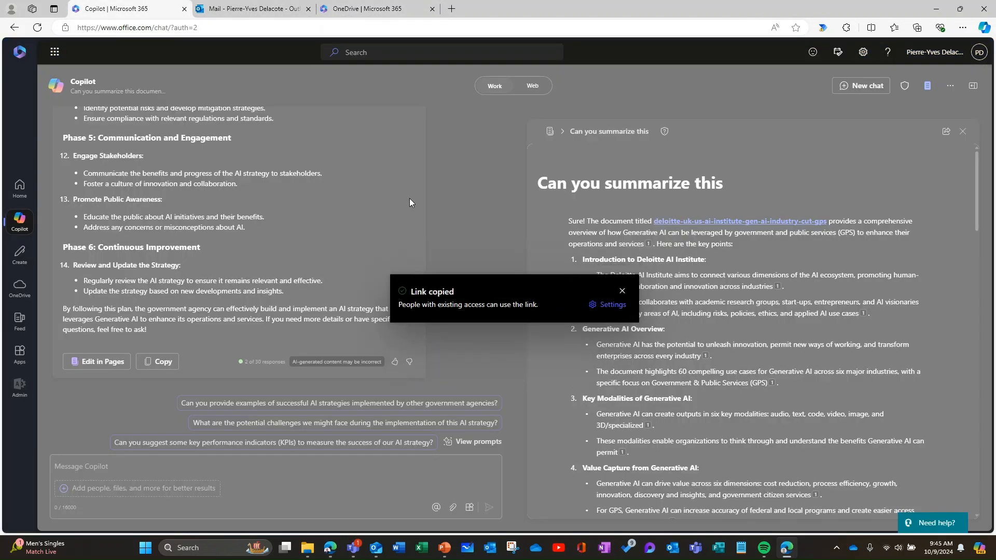
pyautogui.click(275, 11)
pyautogui.hotkey('ctrl', 'v')
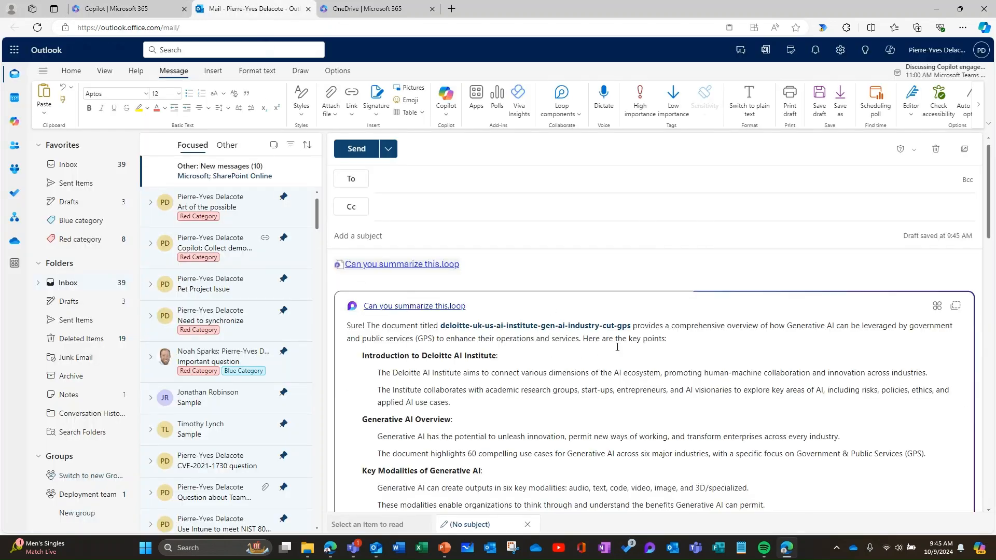
pyautogui.scroll(-3, 658, 393)
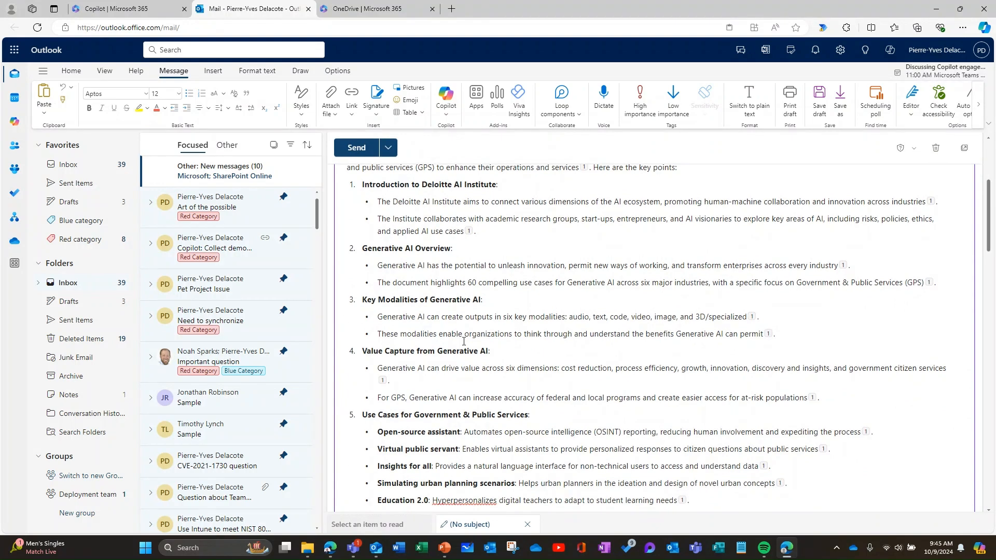
pyautogui.scroll(2, 608, 325)
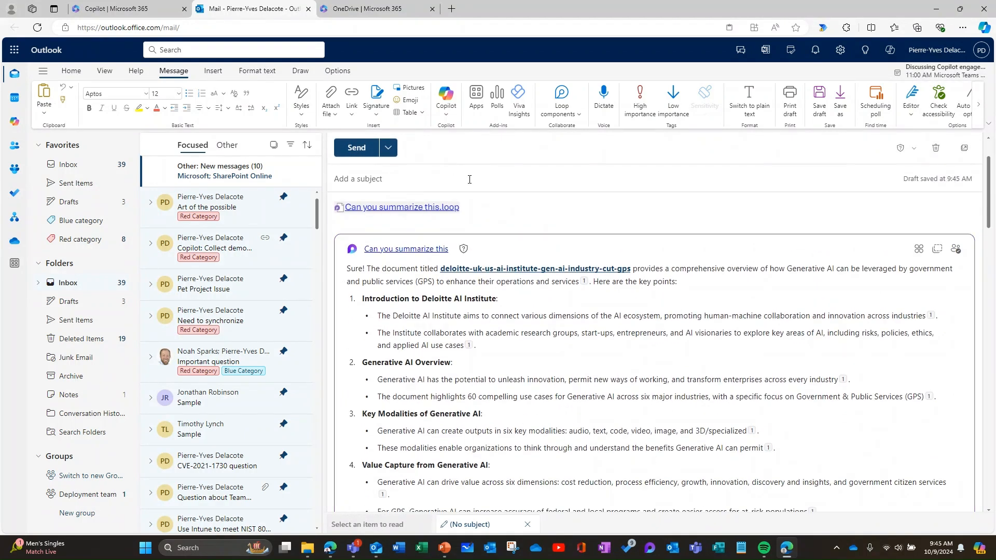
# Step: Address the email to the three colleagues found in the directory suggestions
pyautogui.scroll(1, 451, 166)
pyautogui.click(431, 183)
pyautogui.write('noah')
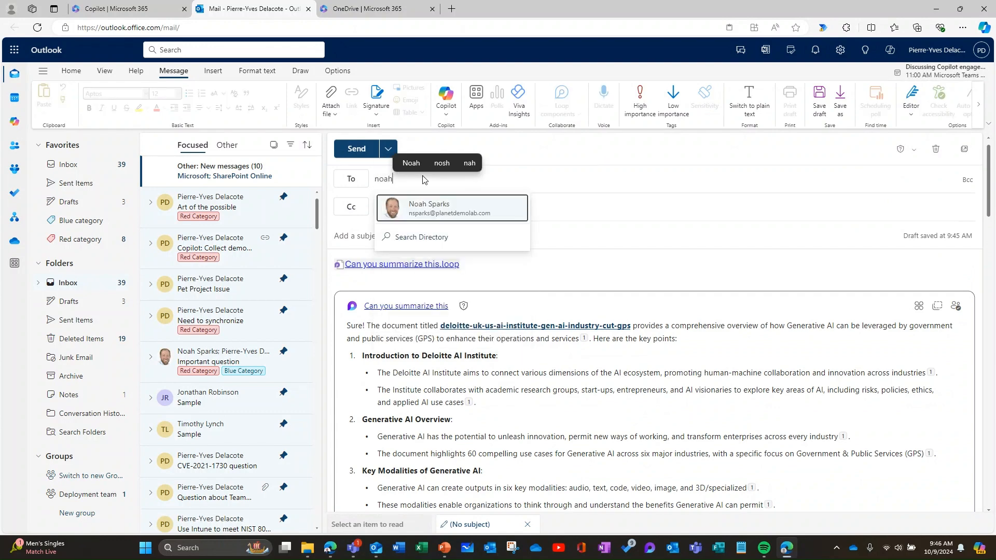
pyautogui.click(478, 205)
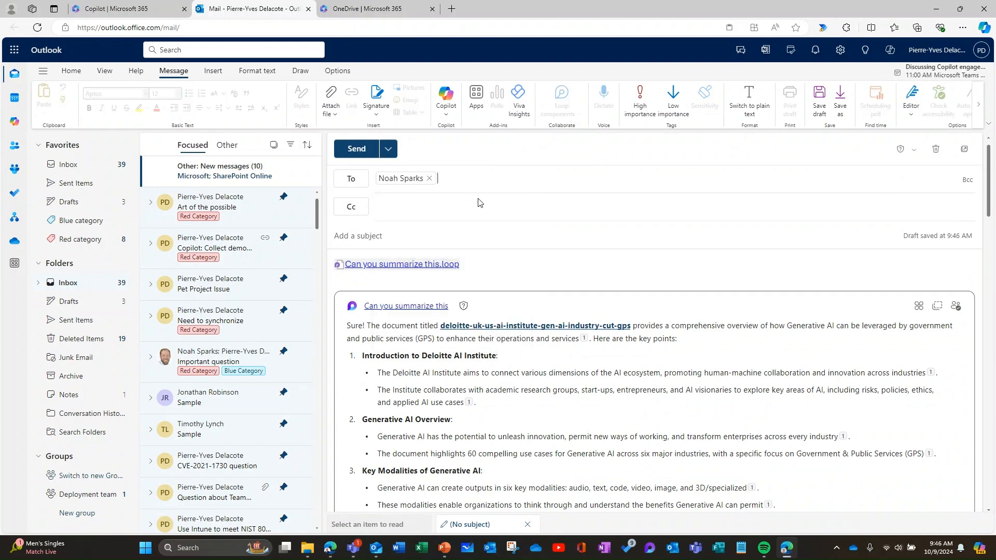
pyautogui.write('tim')
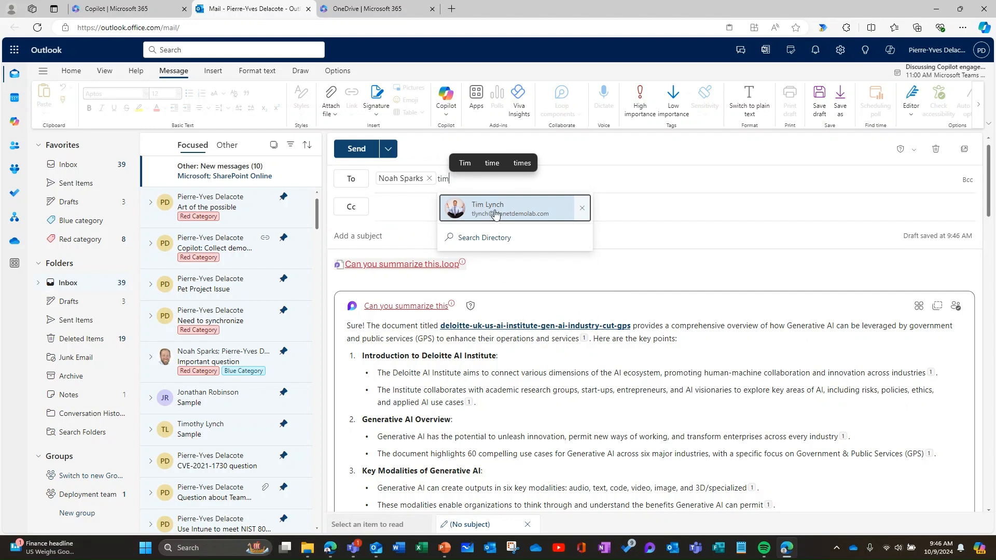
pyautogui.click(491, 213)
pyautogui.write('john')
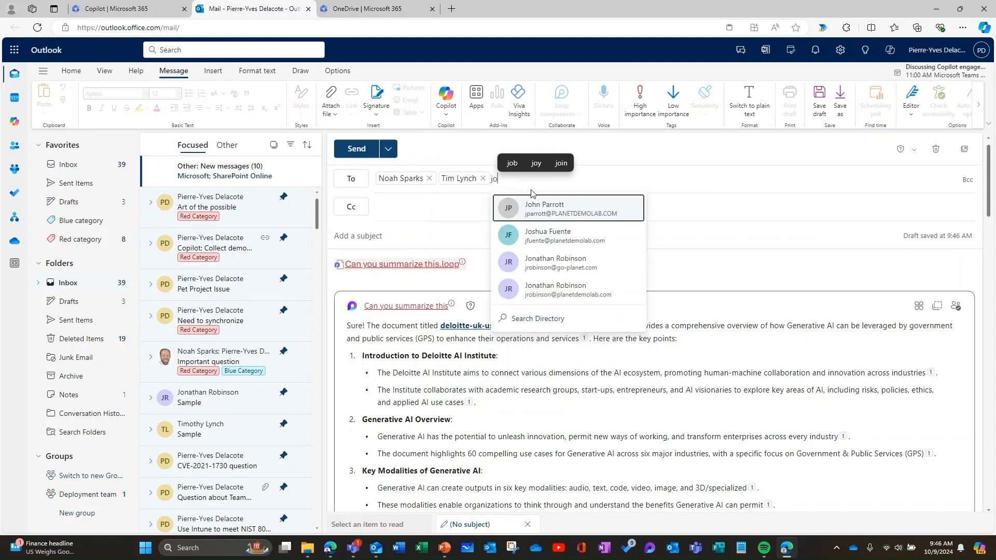
pyautogui.click(545, 206)
# Step: Set the email subject to "Check this Copilot Page" and add the sender's own demo account in Cc
pyautogui.write('Check this Copilot Page')
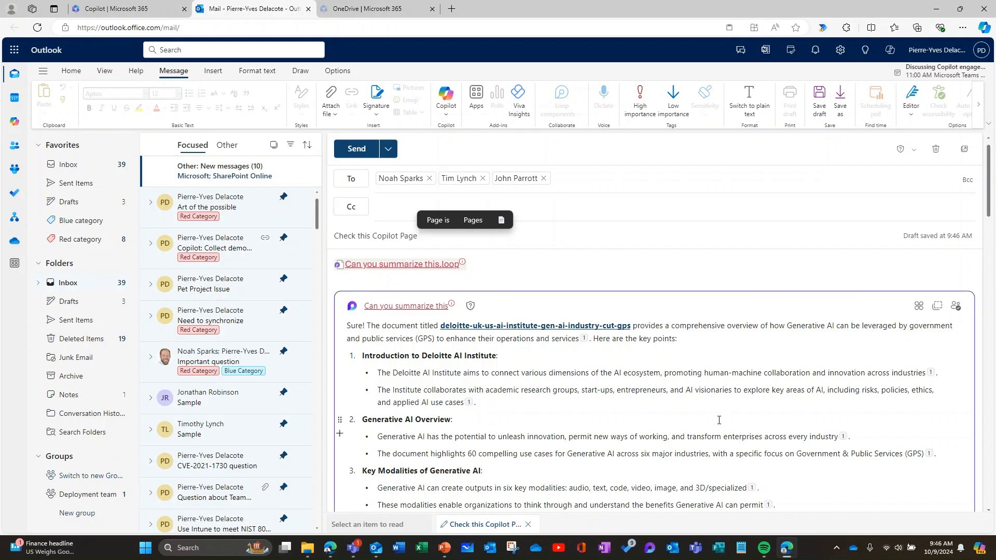
pyautogui.scroll(-3, 719, 418)
pyautogui.scroll(4, 716, 416)
pyautogui.click(394, 206)
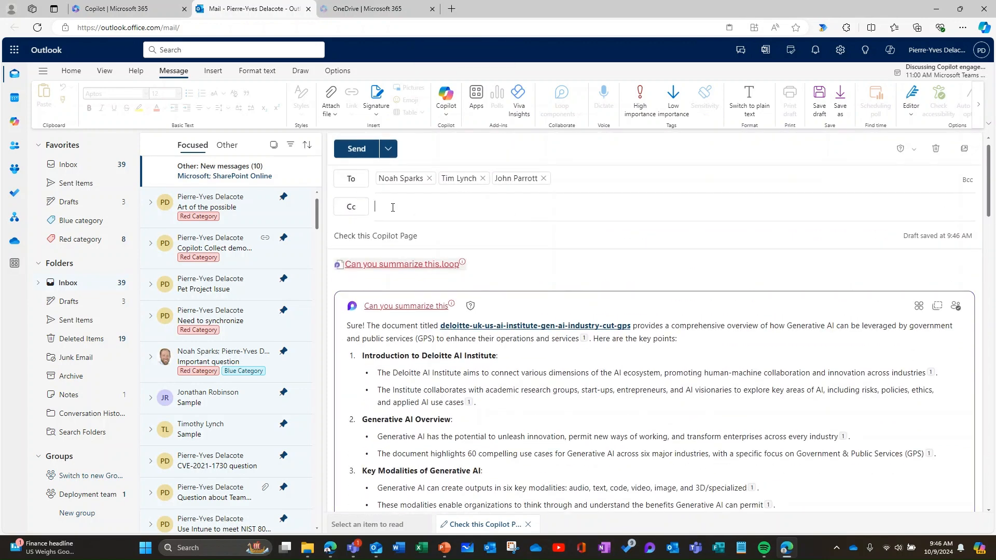
pyautogui.write('pd')
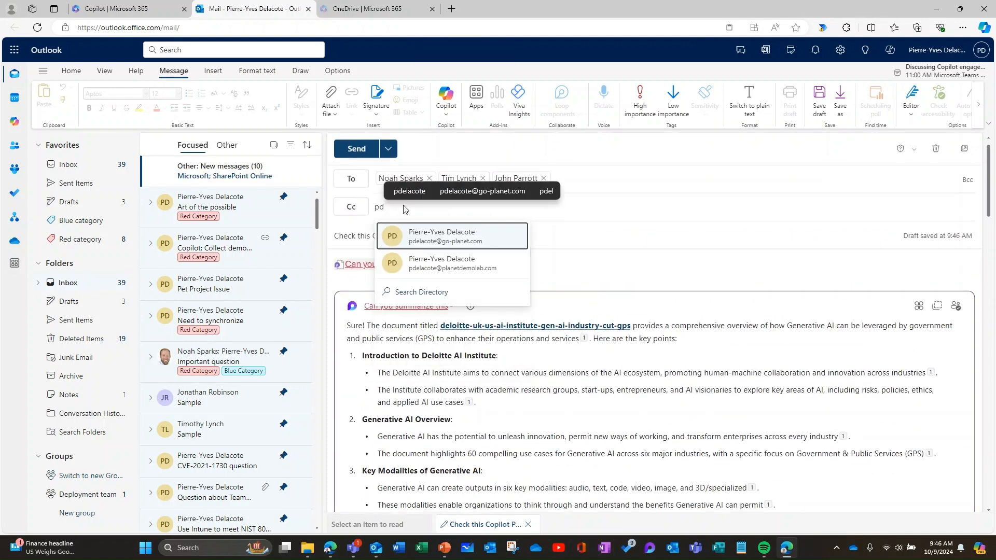
pyautogui.click(467, 263)
# Step: Review the embedded component down to Phase 6 and open the view of all components in Loop
pyautogui.scroll(-10, 621, 268)
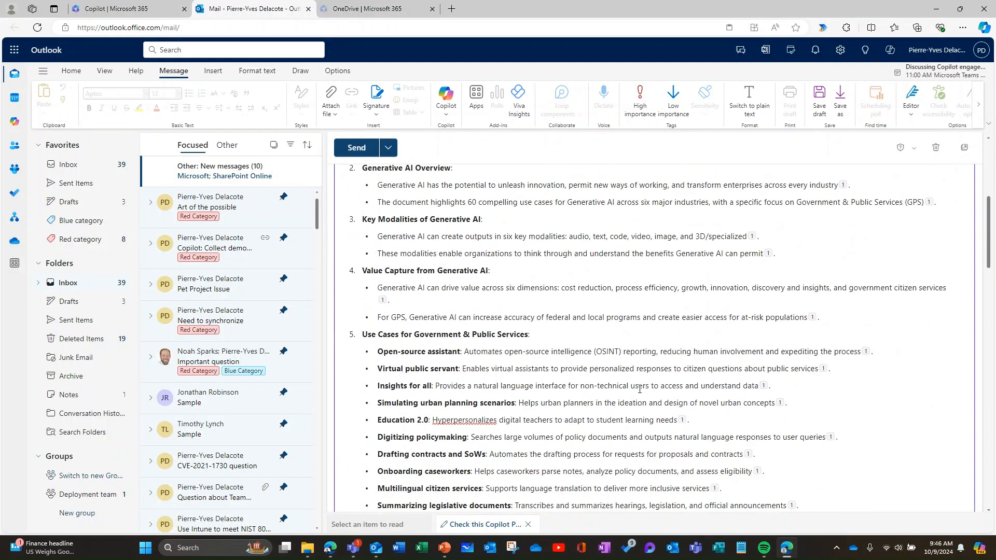
pyautogui.scroll(-5, 602, 366)
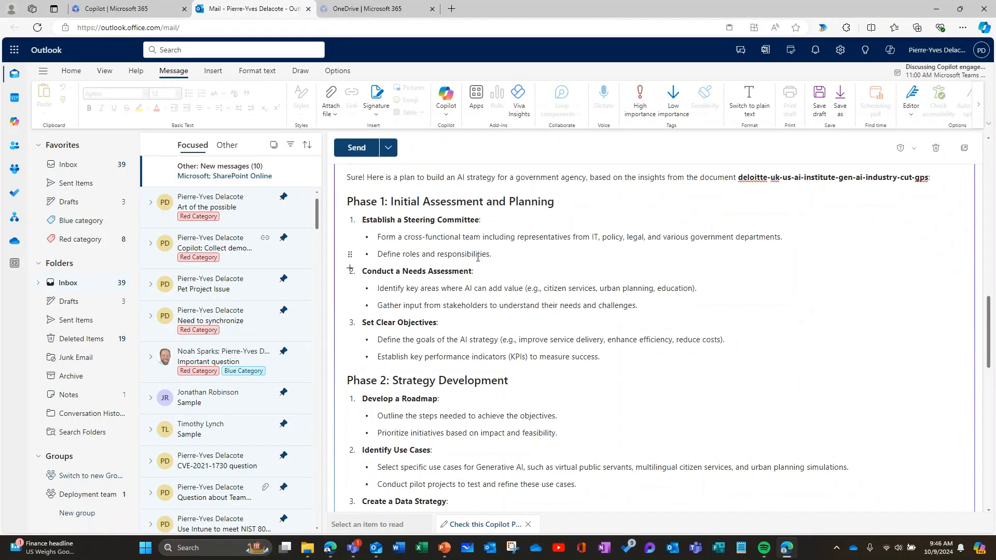
pyautogui.scroll(-5, 468, 370)
pyautogui.scroll(-6, 467, 371)
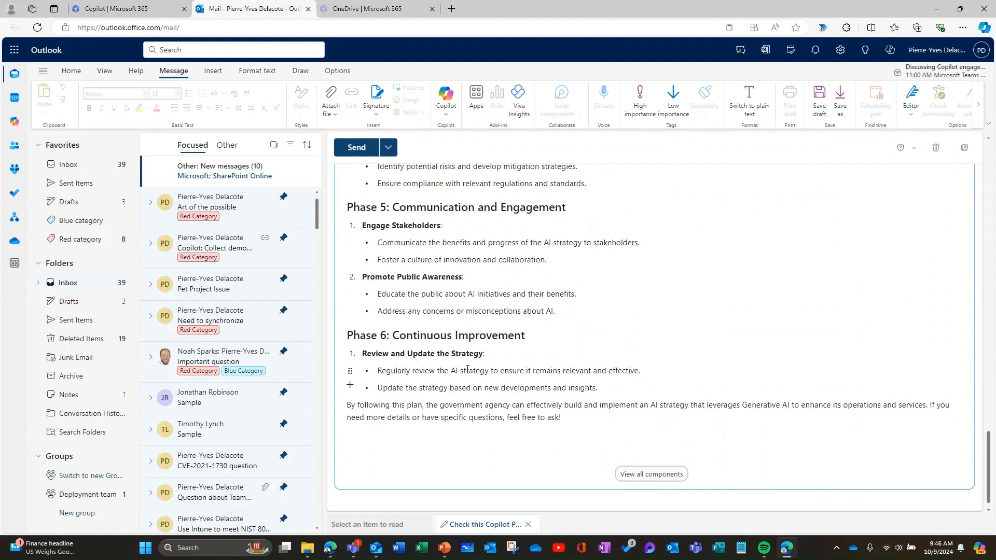
pyautogui.click(652, 475)
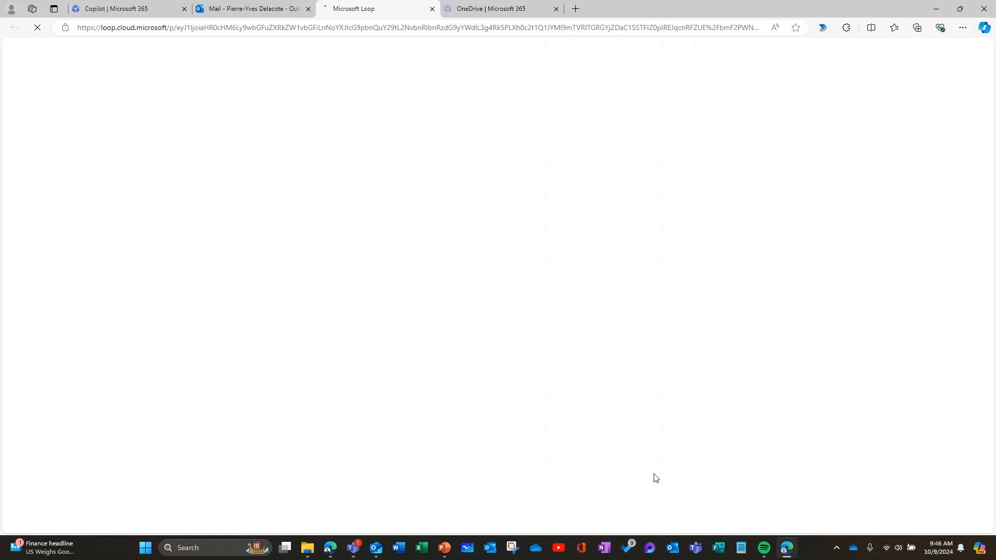
# Step: Copy the page link from the Copilot page again and load it in a new browser tab
pyautogui.click(154, 11)
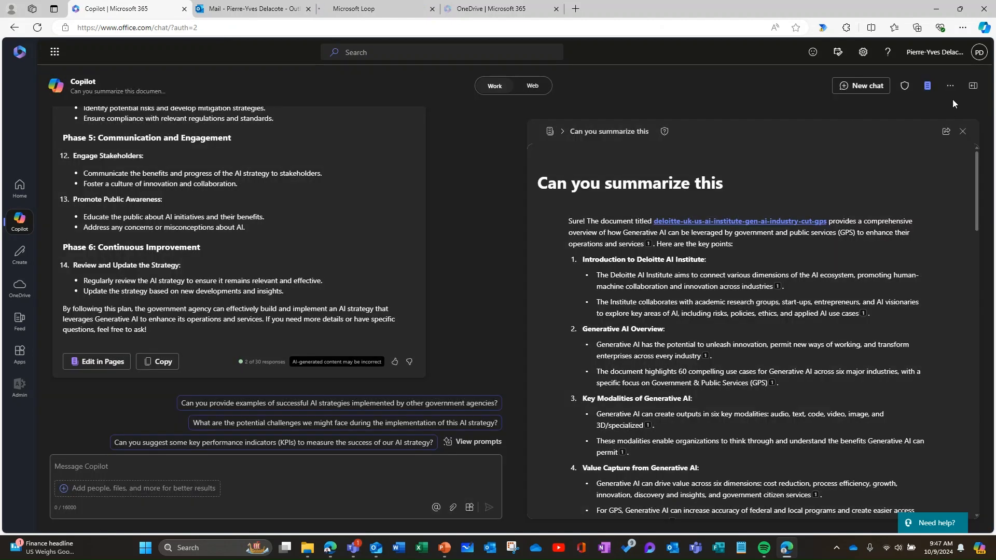
pyautogui.click(947, 132)
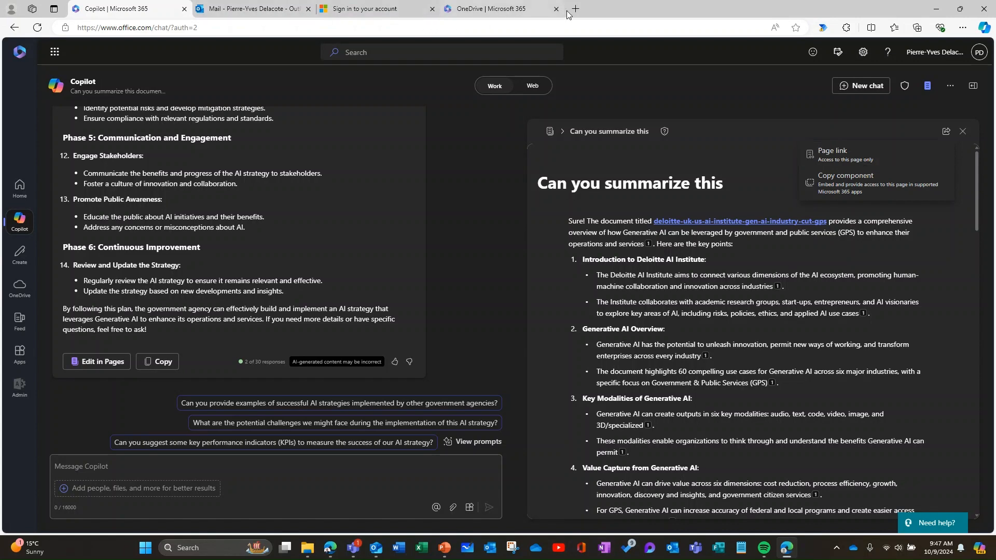
pyautogui.hotkey('ctrl', 't')
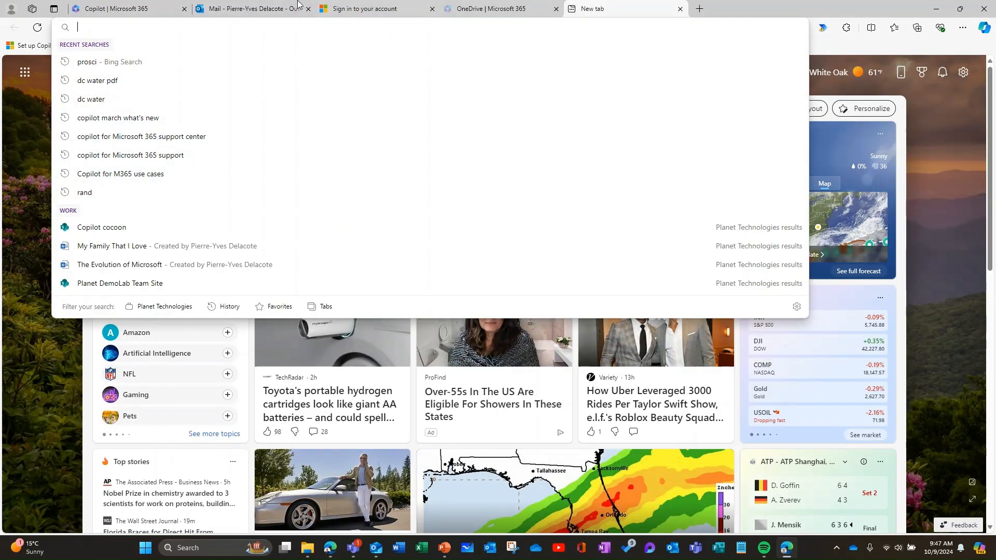
pyautogui.click(163, 8)
pyautogui.click(826, 150)
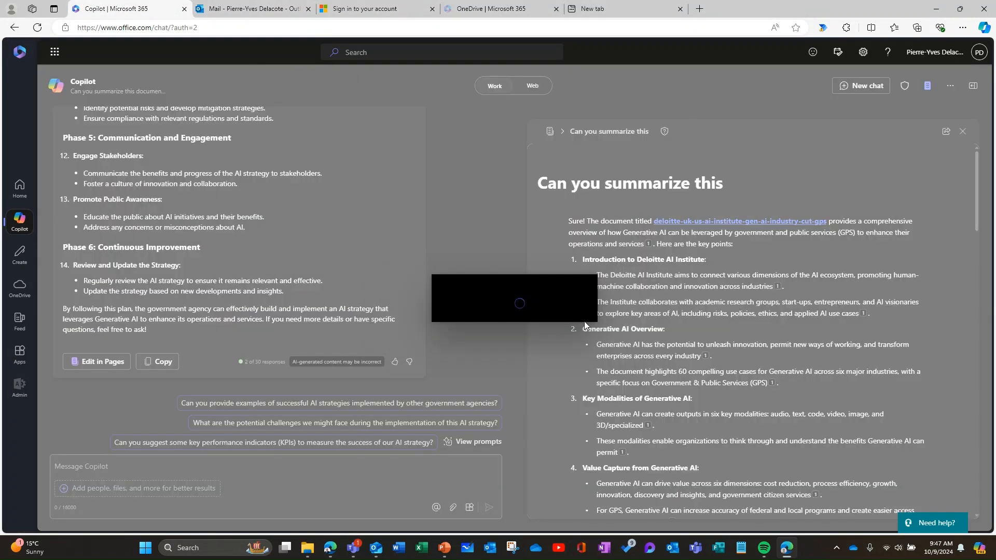
pyautogui.click(616, 304)
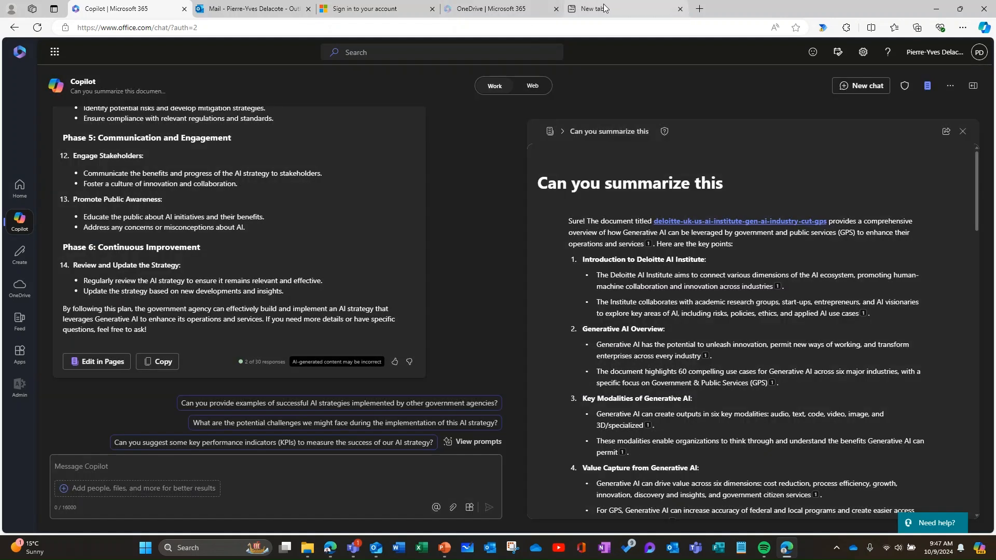
pyautogui.click(622, 8)
pyautogui.click(400, 27)
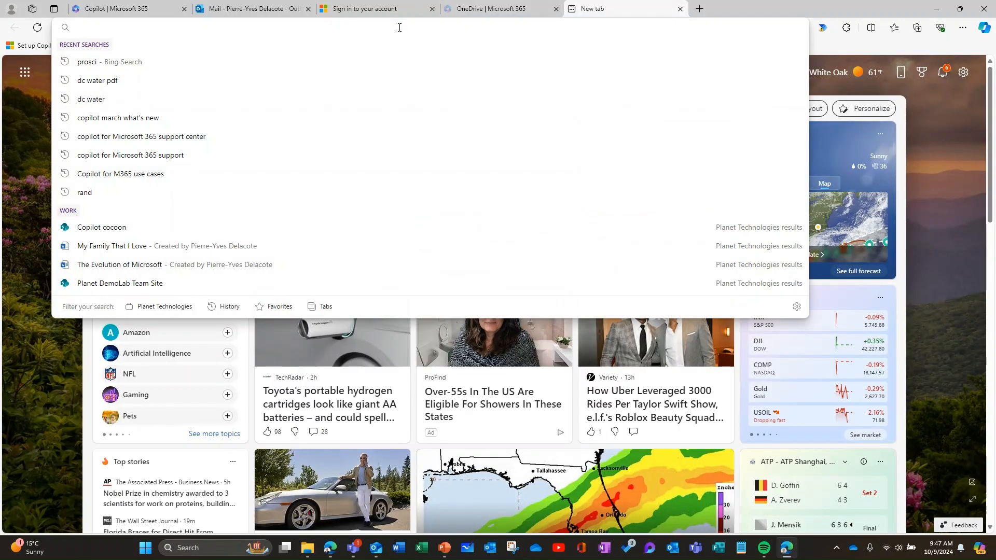
pyautogui.hotkey('ctrl', 'v')
pyautogui.press('Return')
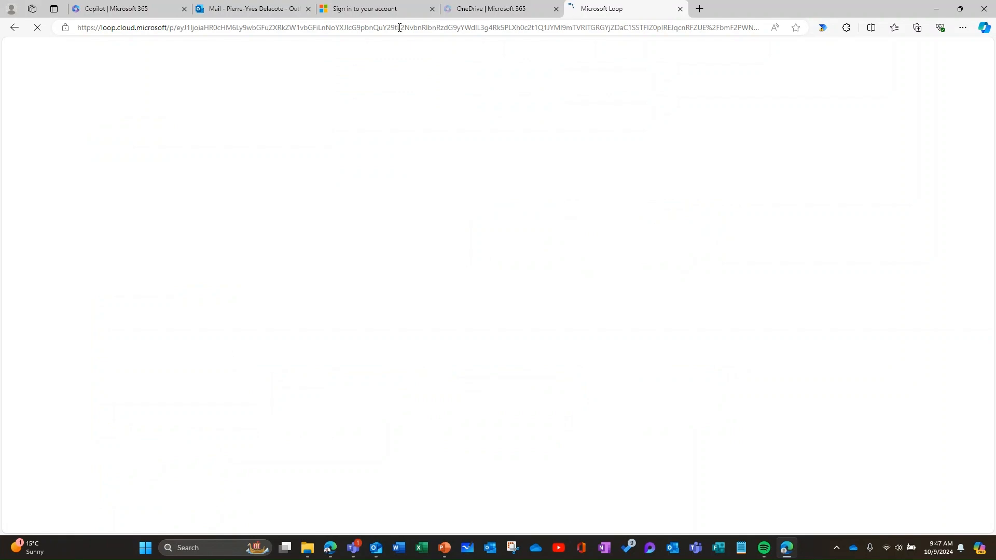
# Step: Sign in to Loop with the demo organization account and review the page from the summary through the strategy phases
pyautogui.click(393, 10)
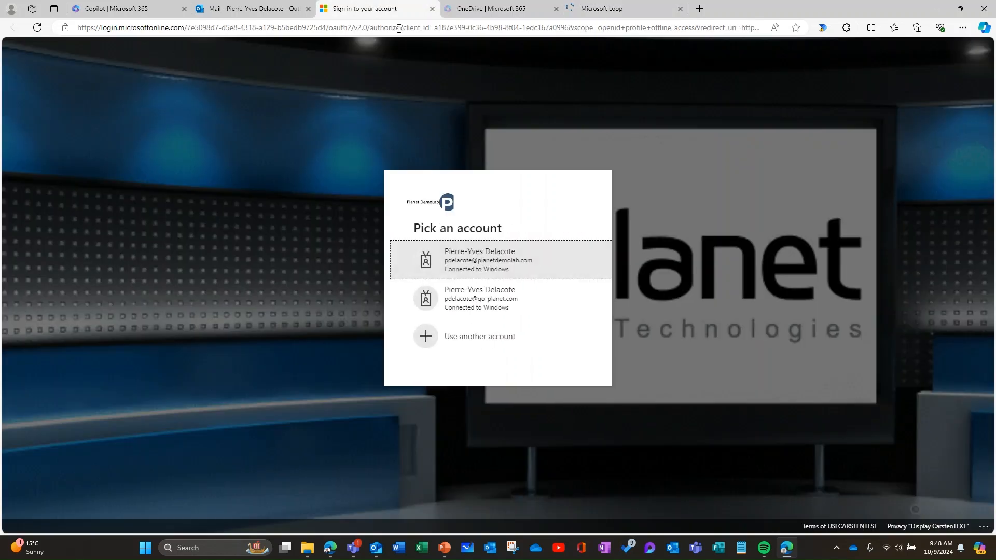
pyautogui.click(513, 262)
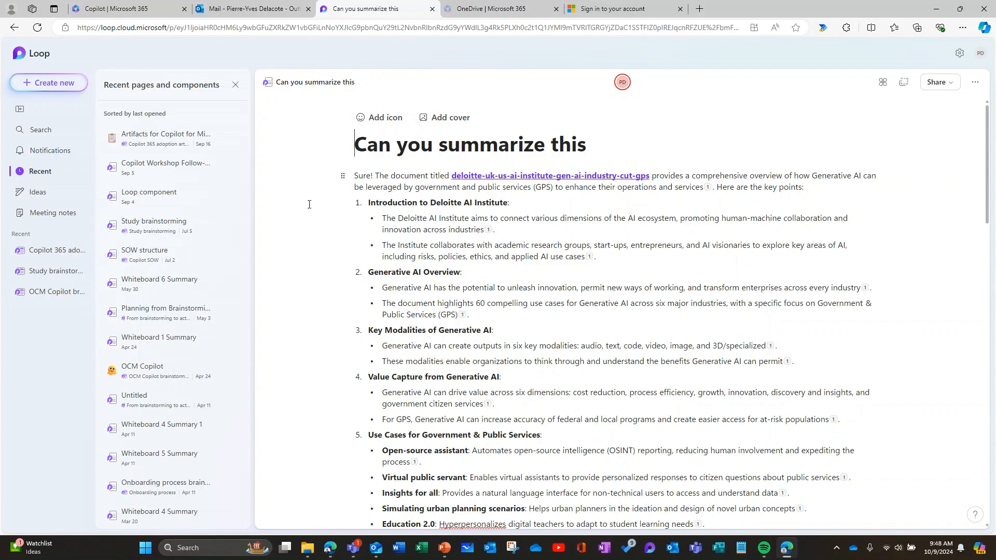
pyautogui.scroll(-4, 489, 323)
pyautogui.scroll(5, 469, 302)
pyautogui.scroll(-20, 522, 304)
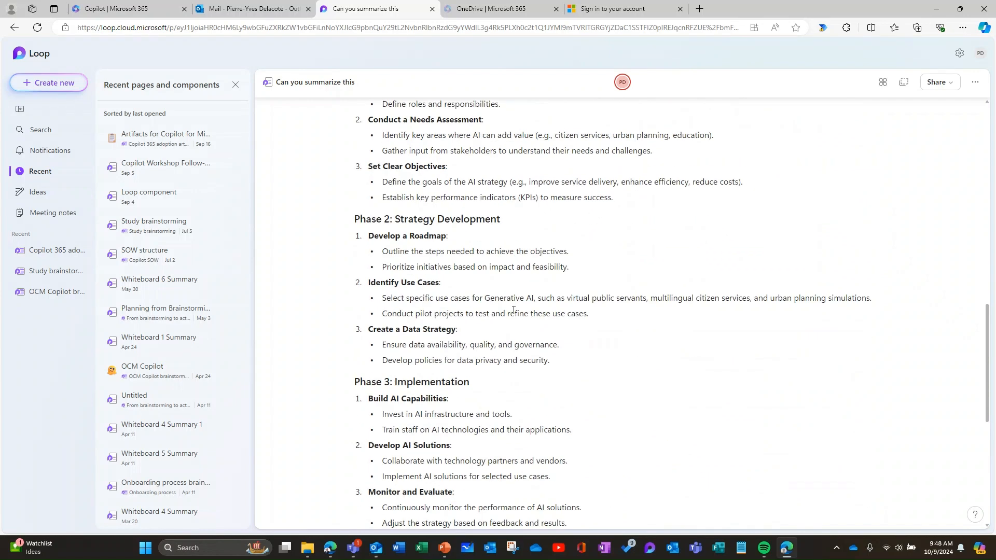
# Step: Select the phased strategy plan through the end of Phase 6 and open Rewrite with Copilot for it
pyautogui.scroll(15, 514, 310)
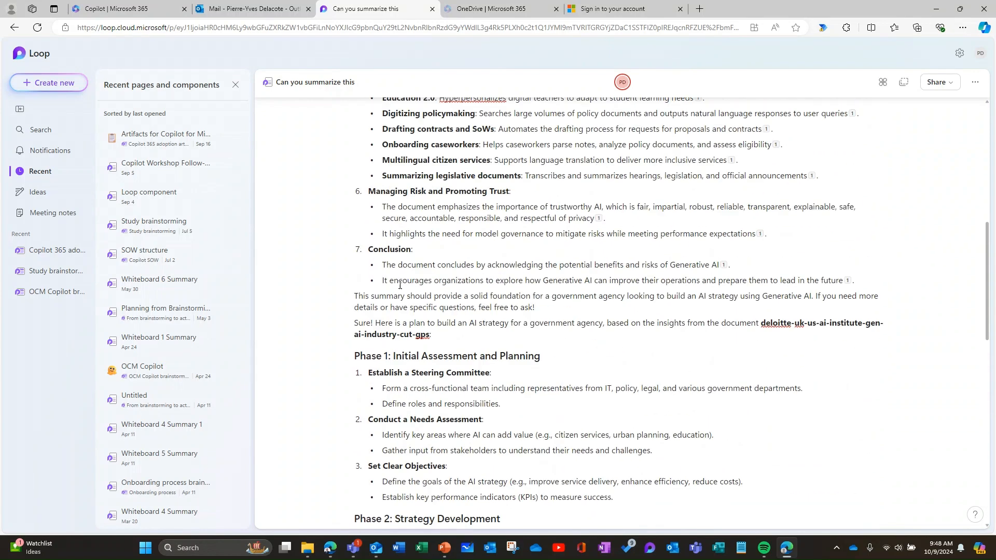
pyautogui.scroll(-15, 355, 370)
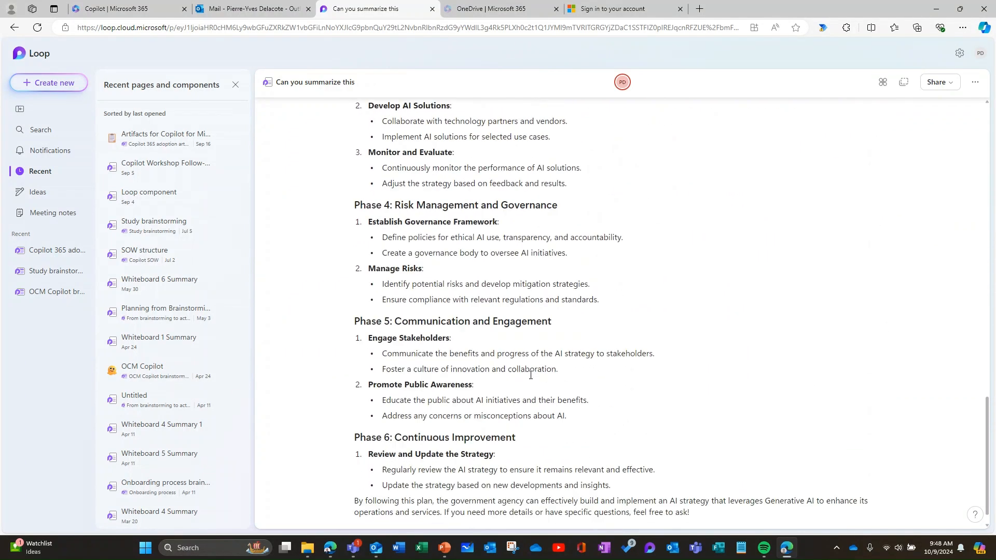
pyautogui.keyDown('shift'); pyautogui.click(618, 465); pyautogui.keyUp('shift')
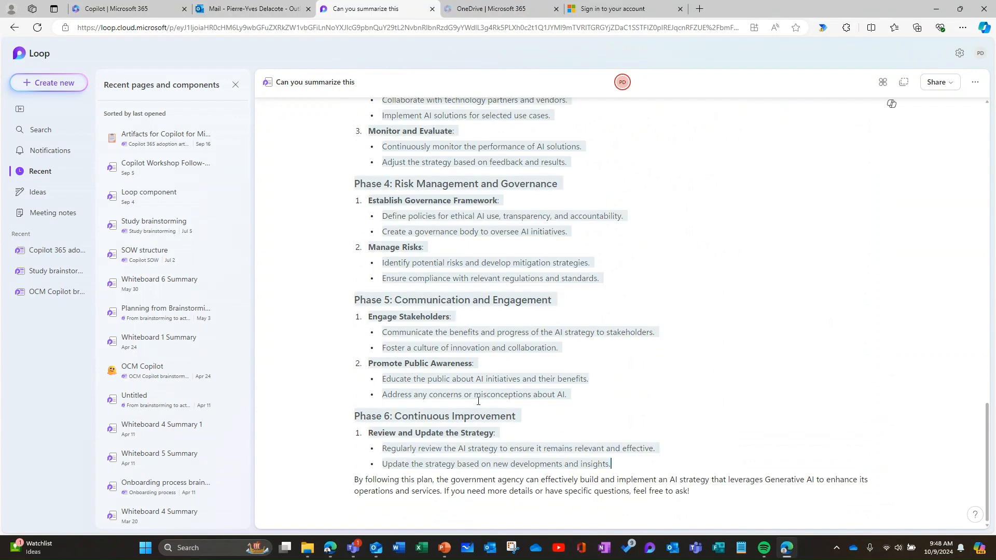
pyautogui.rightClick(458, 383)
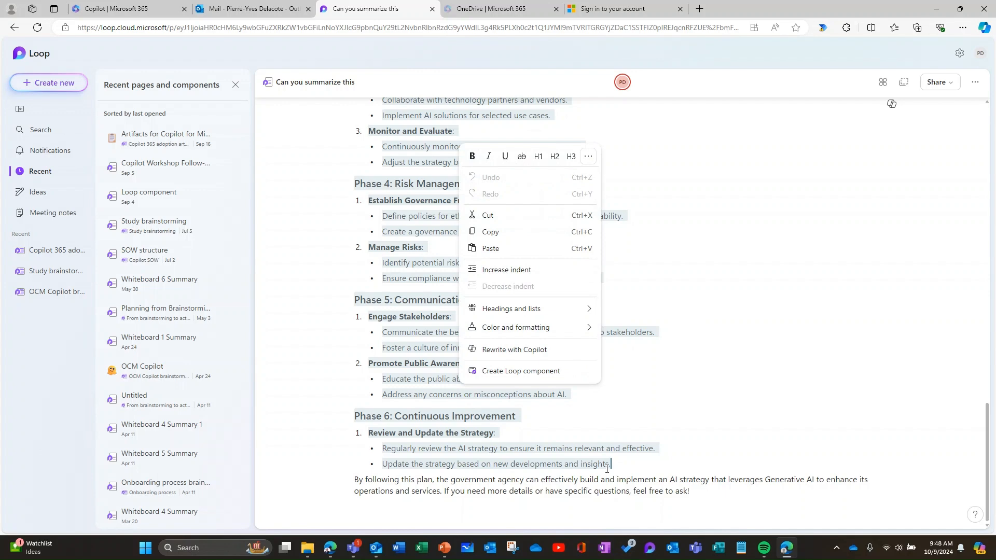
pyautogui.click(533, 350)
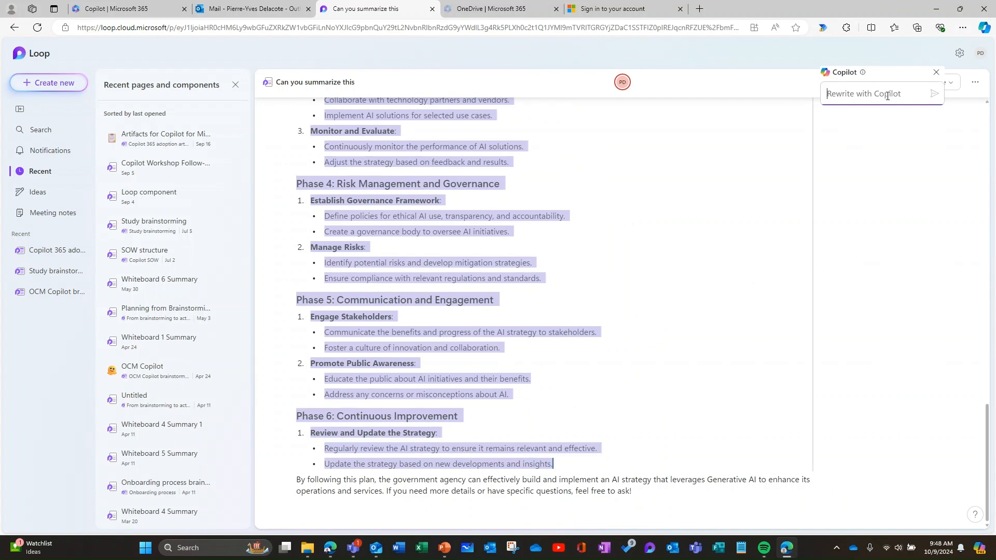
# Step: Try to have Copilot create a table with all action items per phase and columns to assign people, due date and status
pyautogui.write('Create a table')
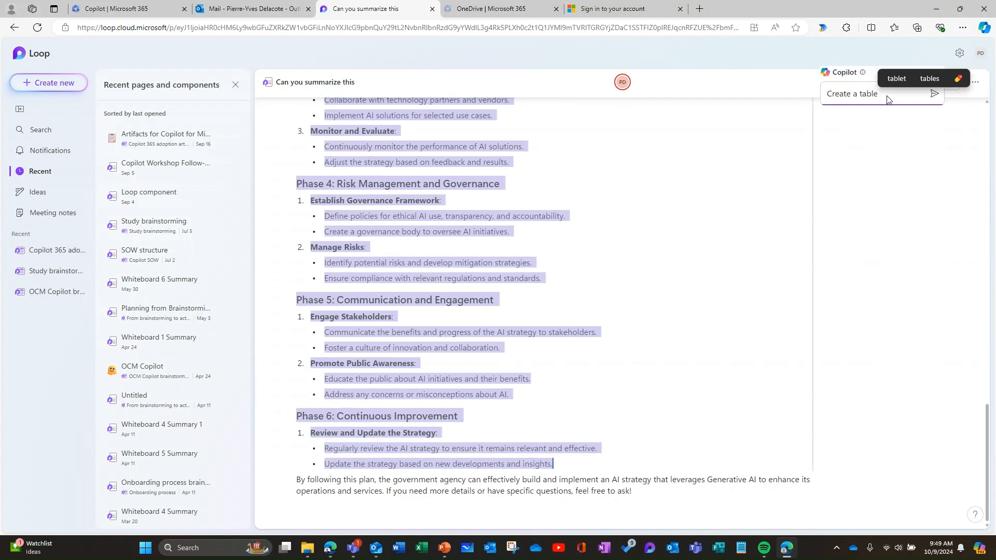
pyautogui.write(' with a')
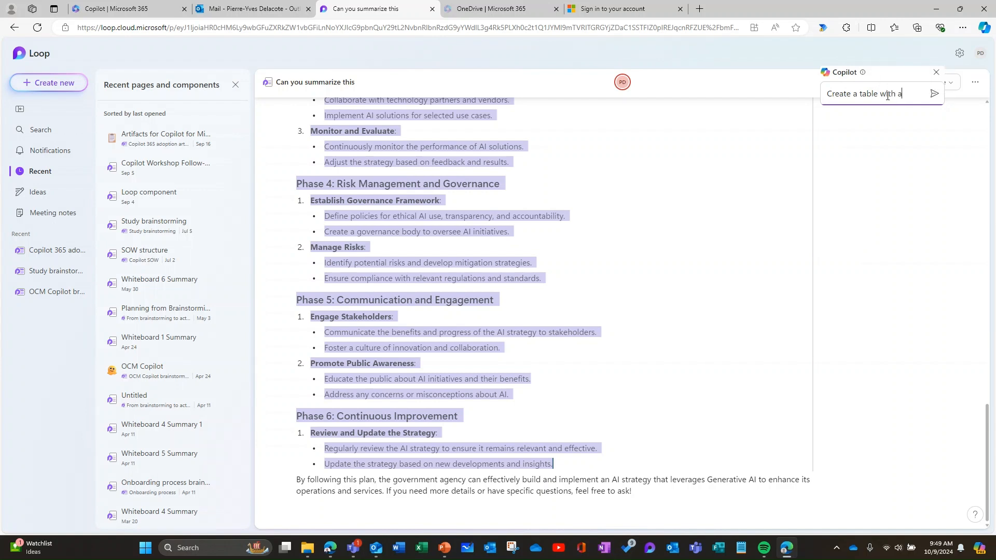
pyautogui.write('ll action item')
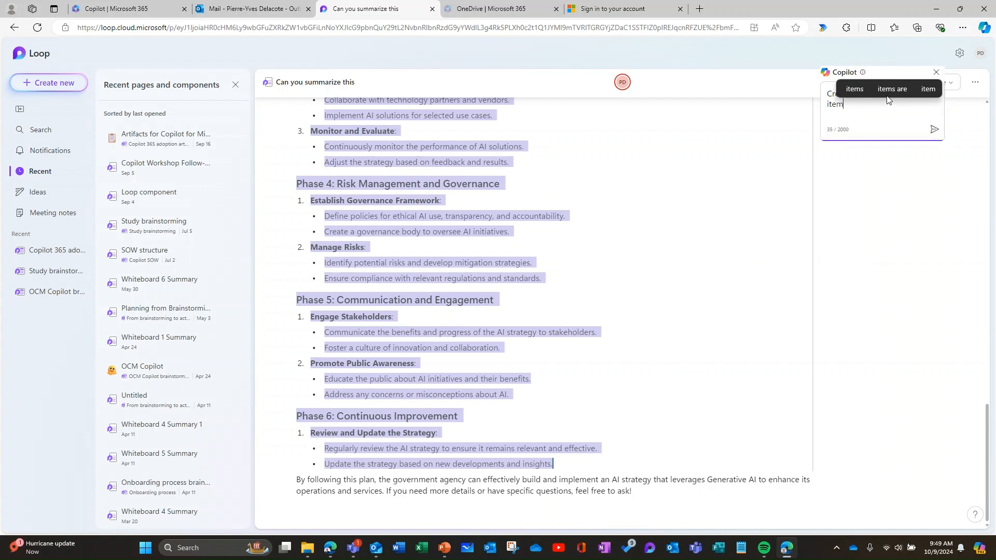
pyautogui.write('s per phase')
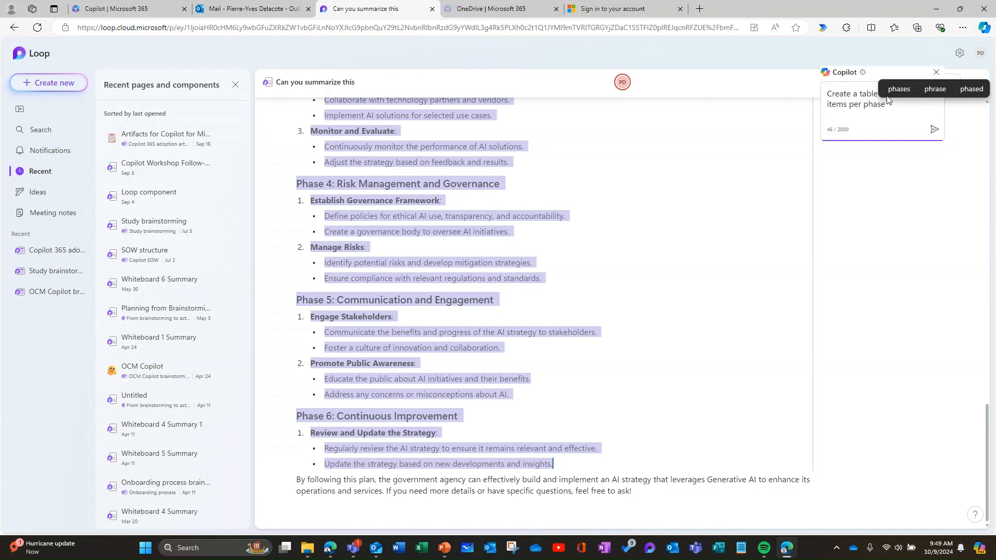
pyautogui.write(' with a column to a')
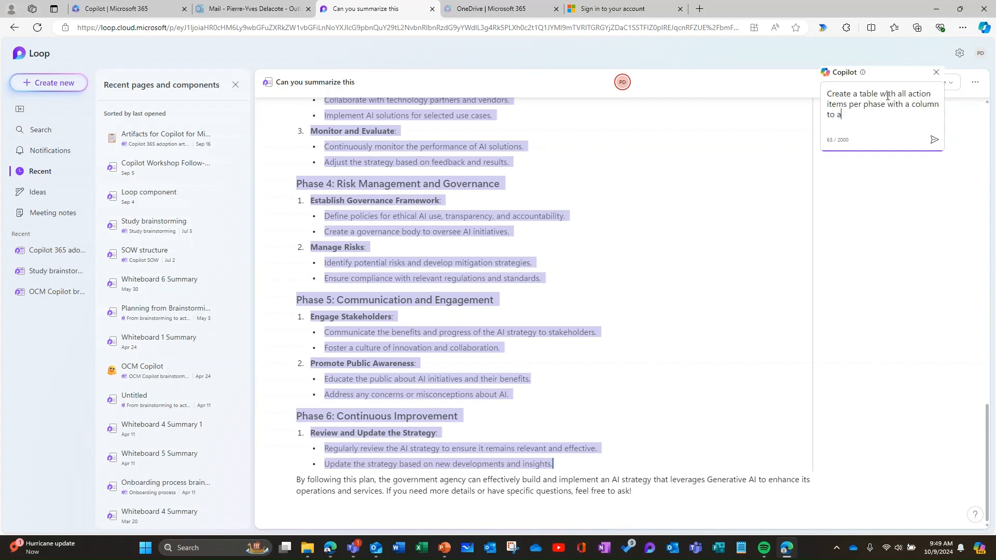
pyautogui.write('ssign people and a column of due date and a column fo')
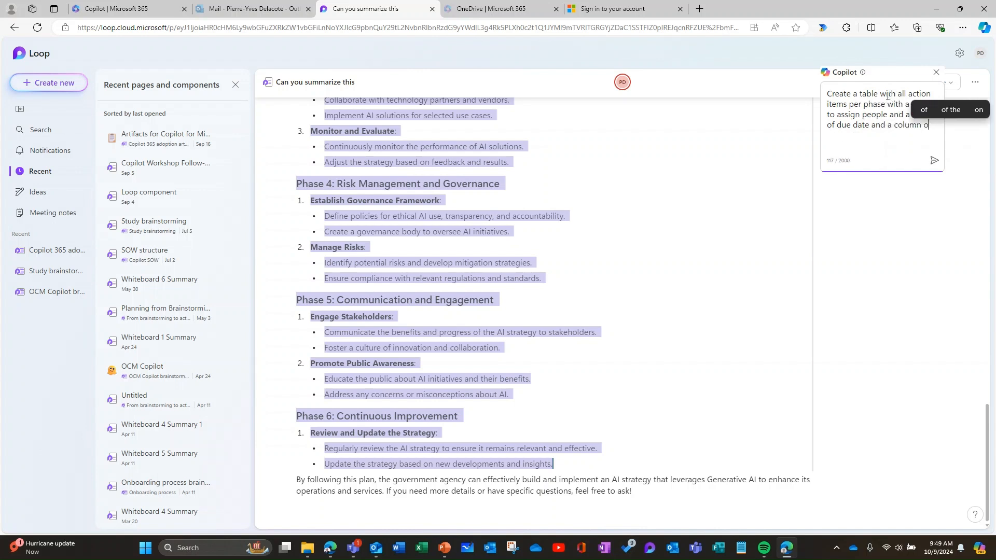
pyautogui.write('r the ')
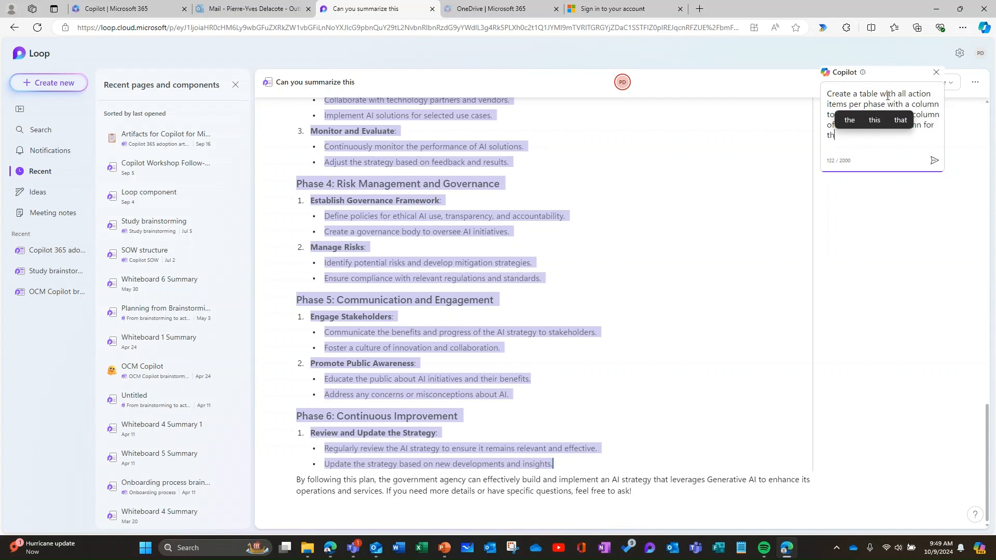
pyautogui.write('status')
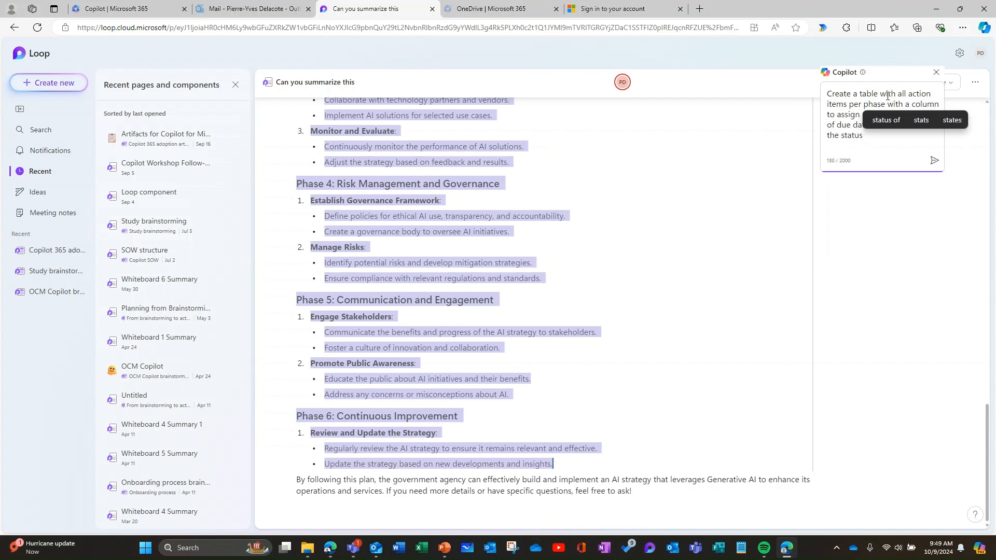
pyautogui.click(937, 158)
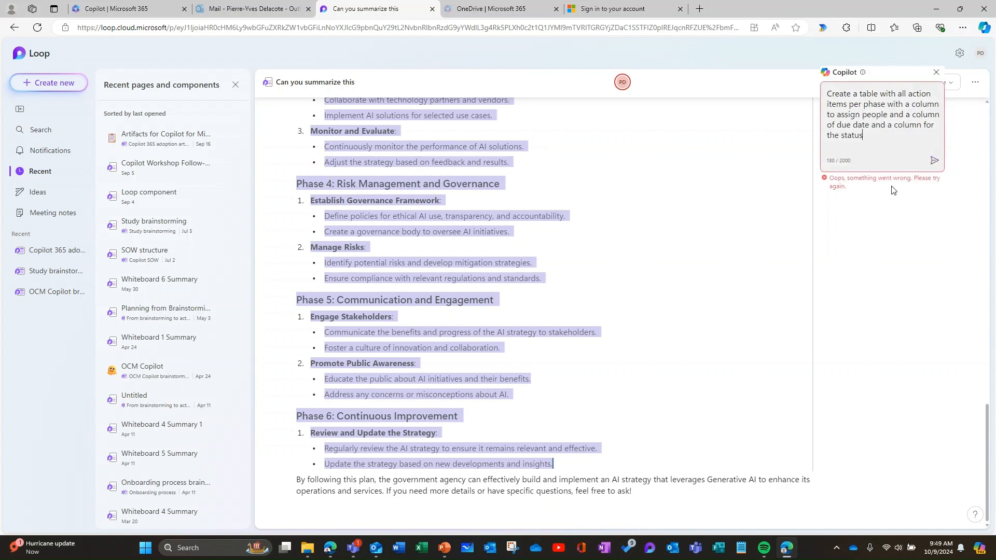
pyautogui.moveTo(836, 100); pyautogui.dragTo(872, 137)
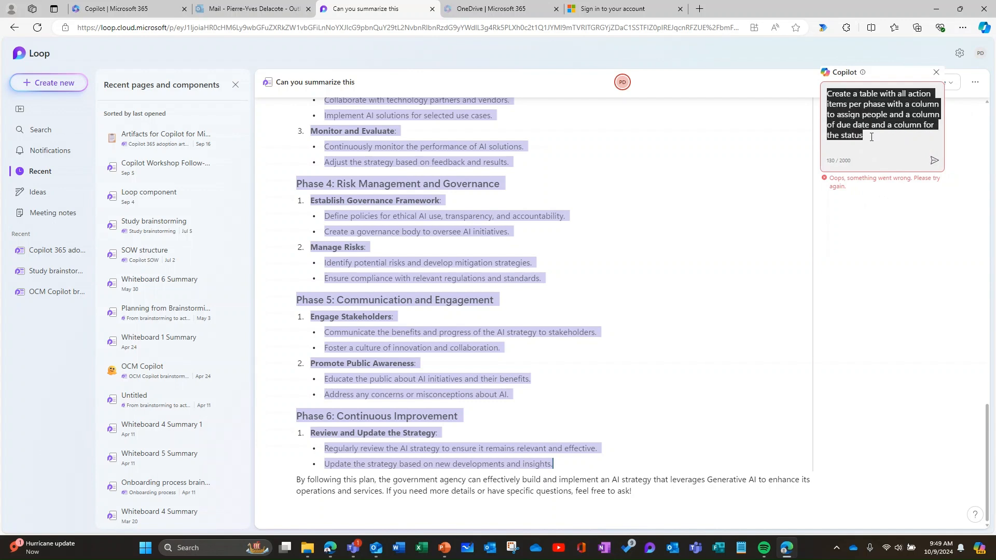
pyautogui.click(934, 159)
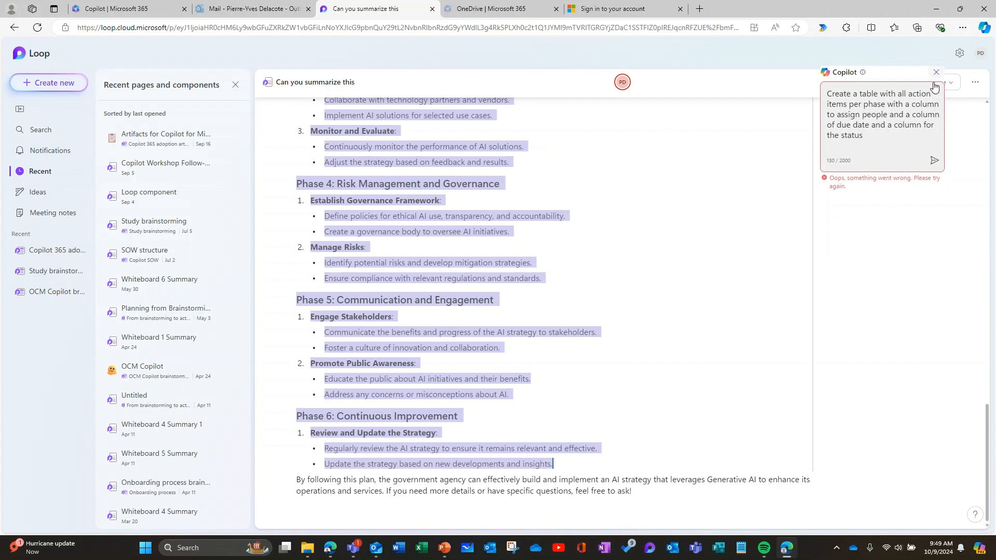
# Step: Copy the rewrite prompt, close the rewrite box and paste the prompt into a Copilot Draft page content request below the closing paragraph
pyautogui.moveTo(830, 96); pyautogui.dragTo(899, 153)
pyautogui.hotkey('ctrl', 'c')
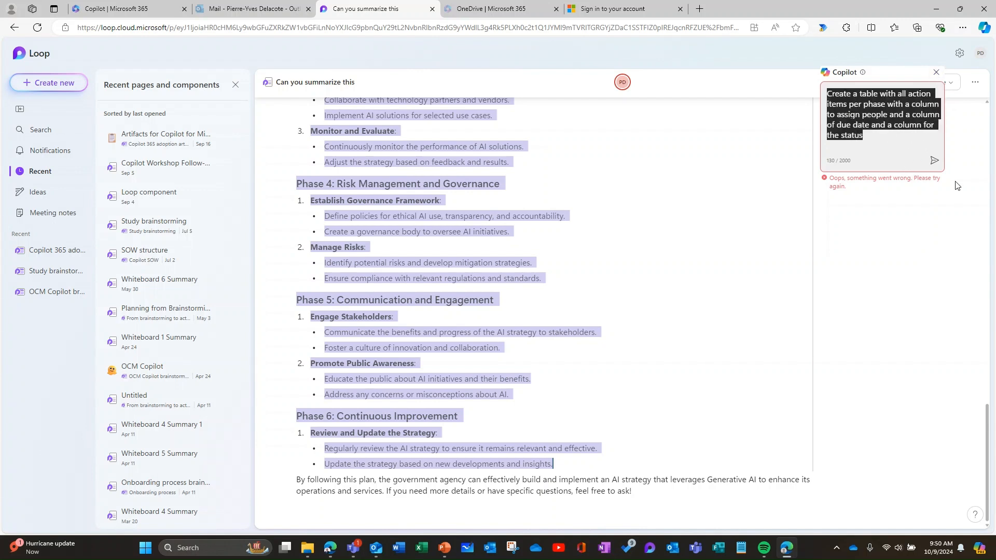
pyautogui.click(932, 251)
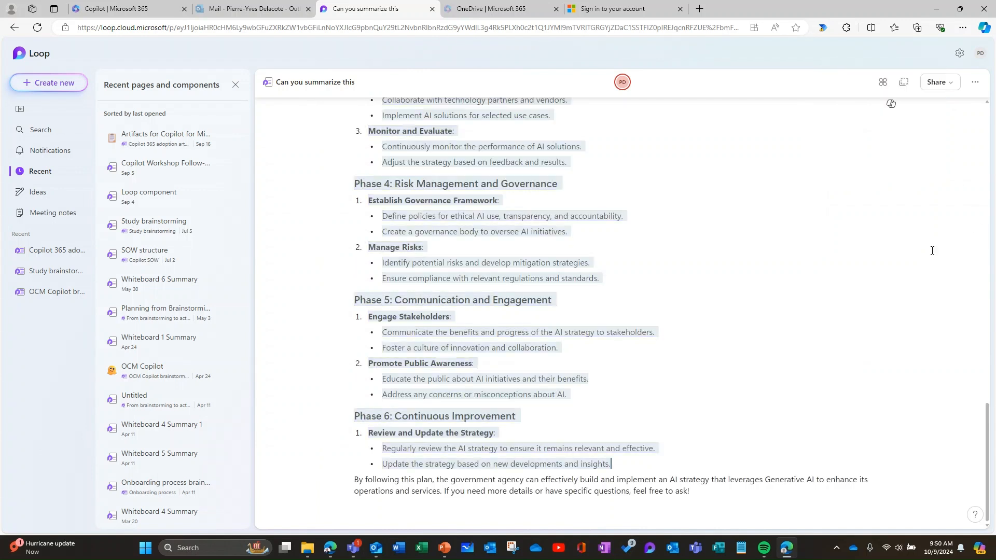
pyautogui.click(363, 508)
pyautogui.write('/')
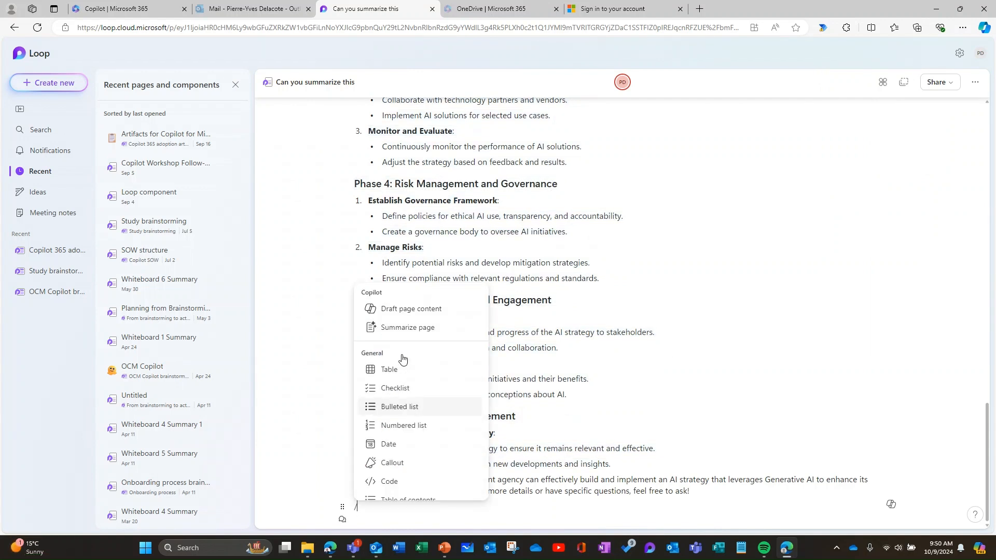
pyautogui.click(435, 309)
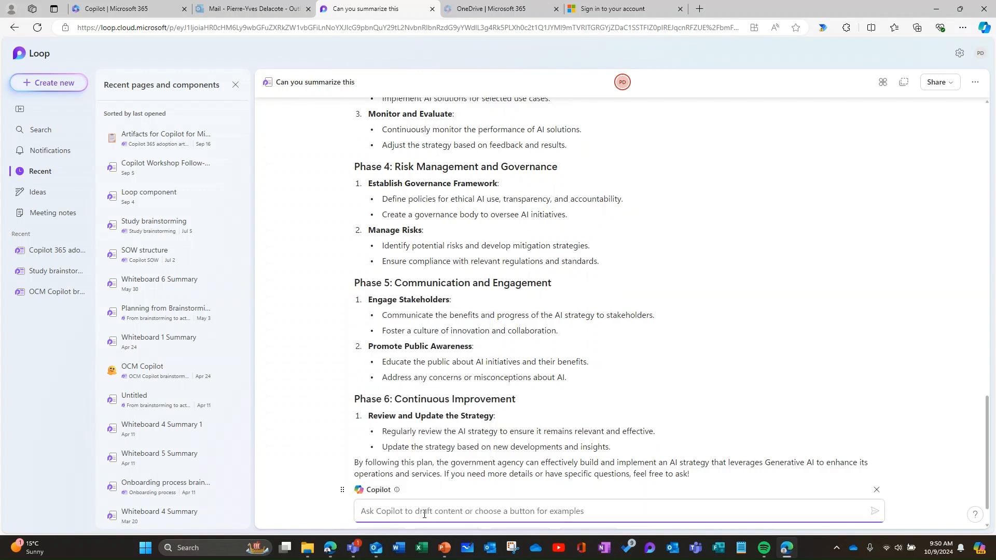
pyautogui.hotkey('ctrl', 'v')
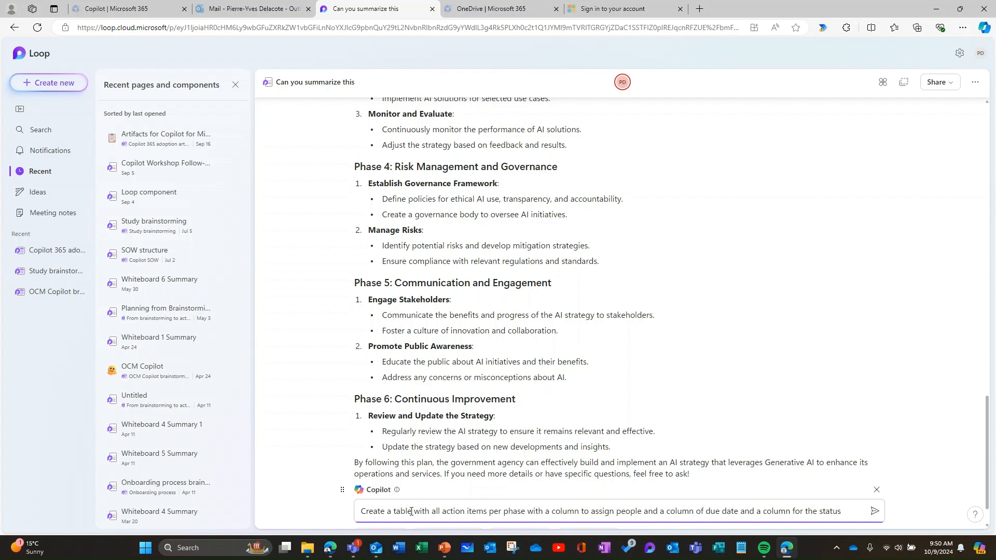
# Step: Add "based on the phases above" after "Create a table" in the draft prompt and submit it
pyautogui.write('based on the p')
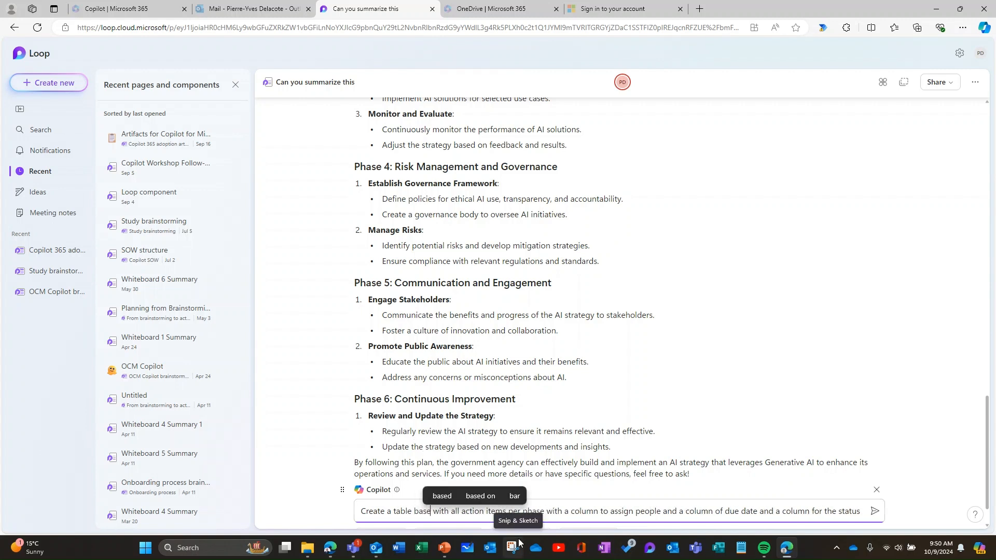
pyautogui.write('hases above')
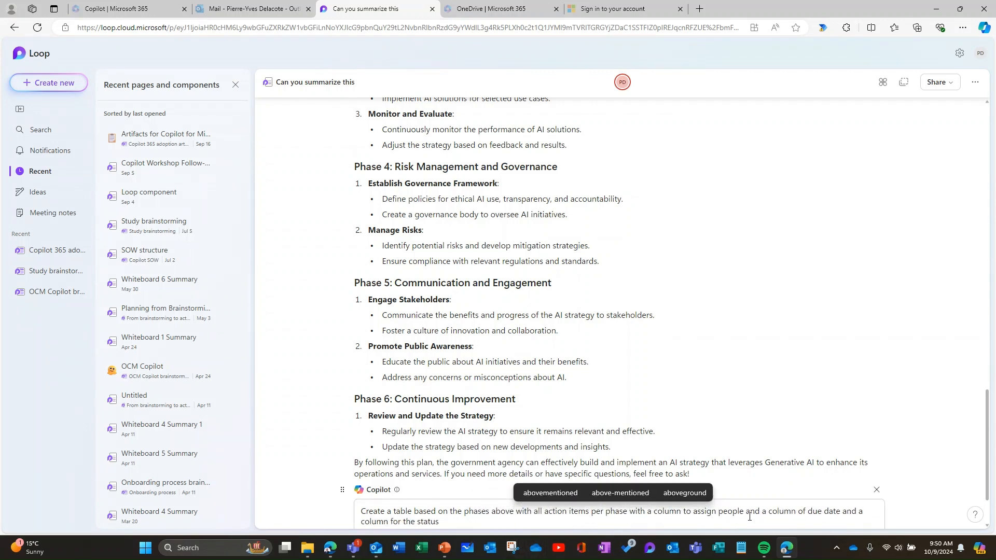
pyautogui.scroll(-1, 732, 512)
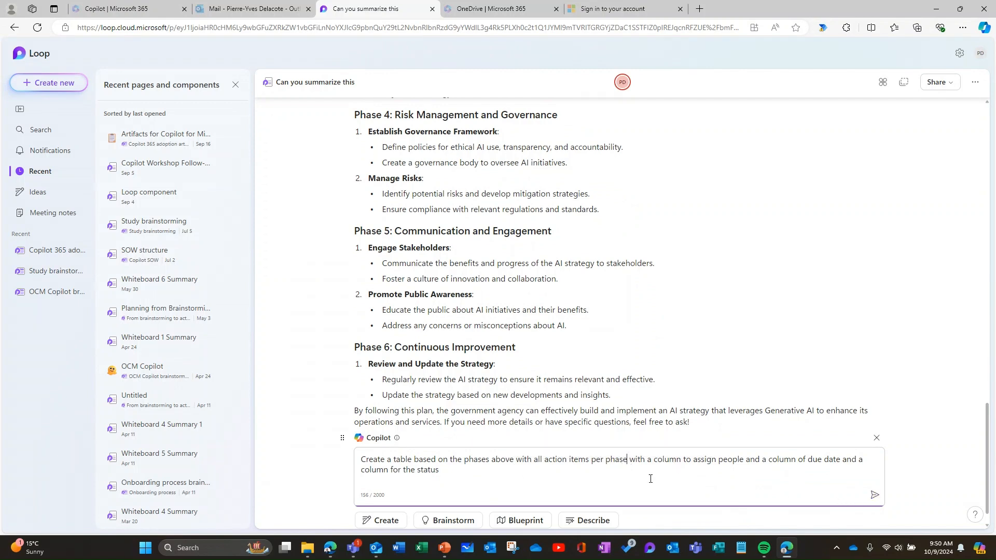
pyautogui.click(875, 495)
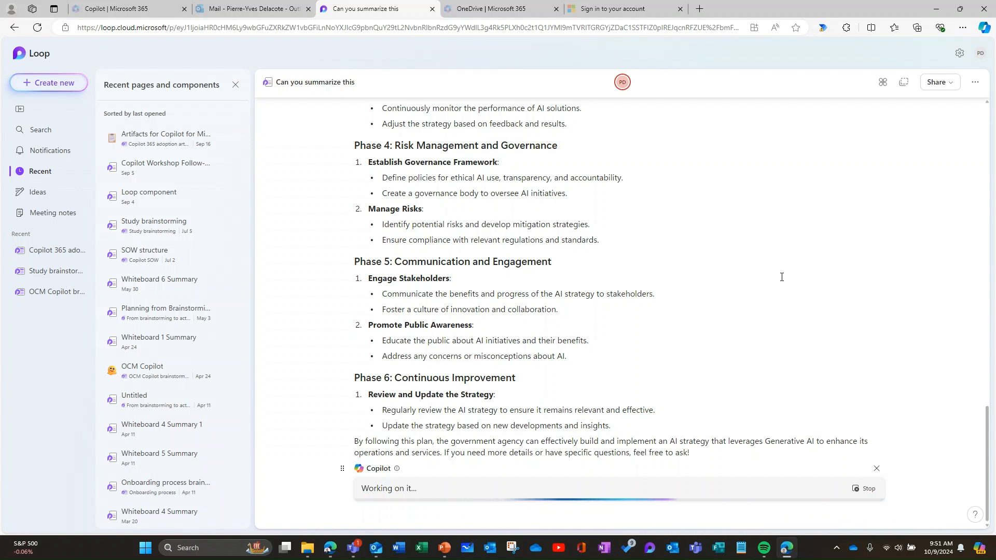
# Step: Finish the pending sign-in with the demo organization account, close that duplicate page and return to the original Loop page
pyautogui.click(642, 12)
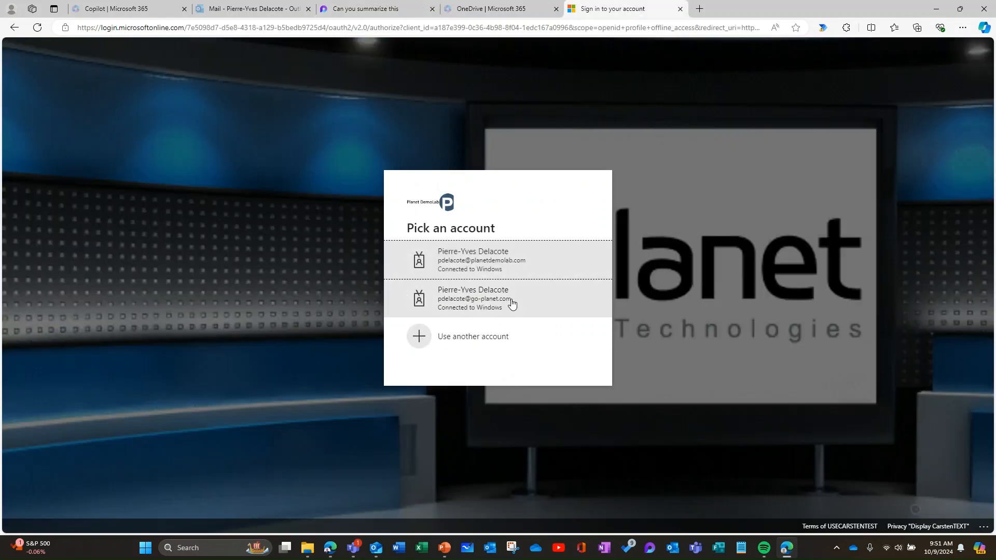
pyautogui.click(517, 263)
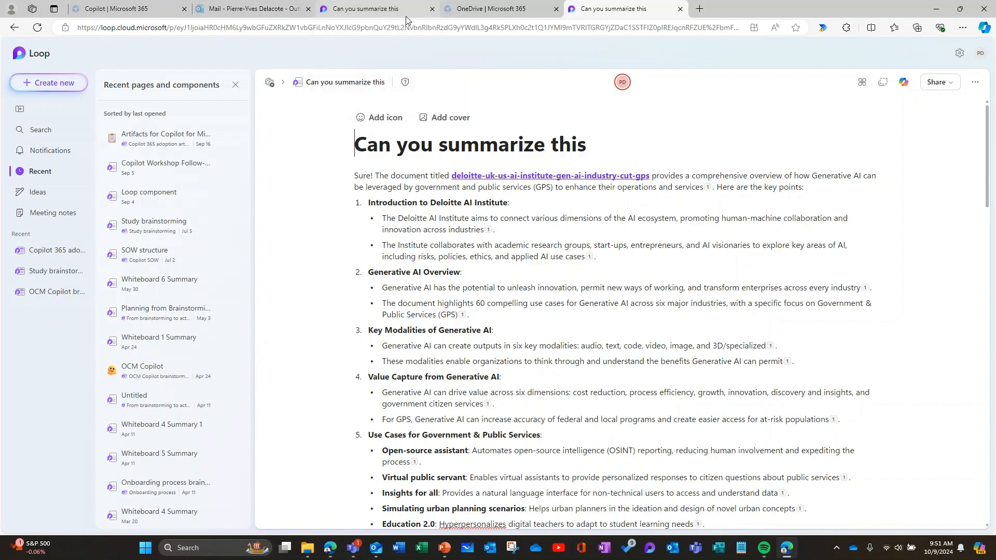
pyautogui.click(680, 9)
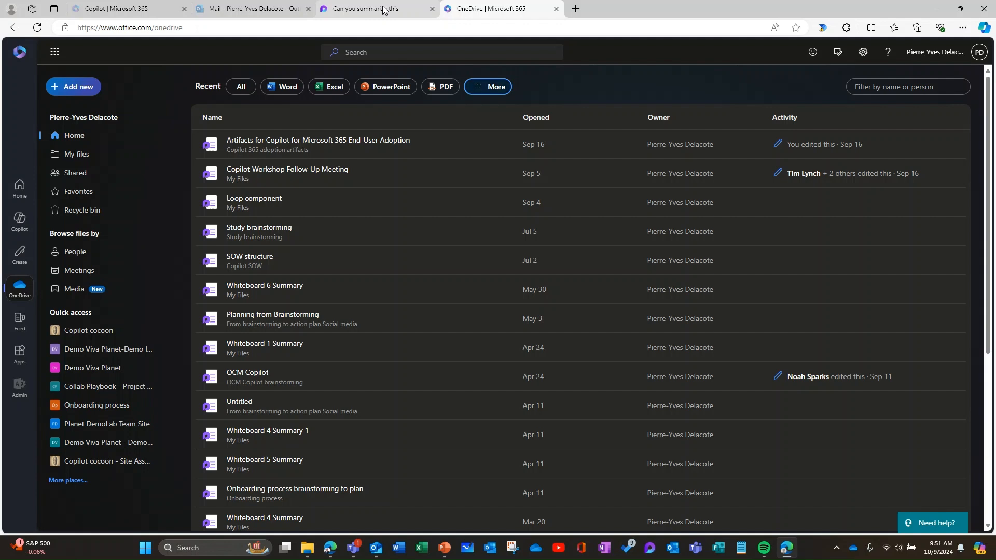
pyautogui.click(384, 9)
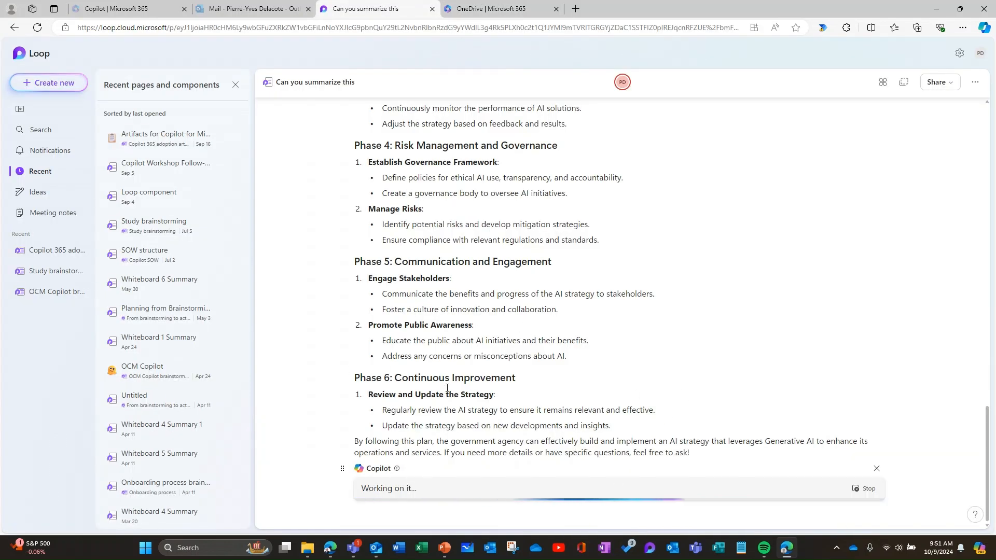
# Step: Check the page beside the Copilot chat down to the start of the strategy plan and return to the Loop page
pyautogui.click(140, 8)
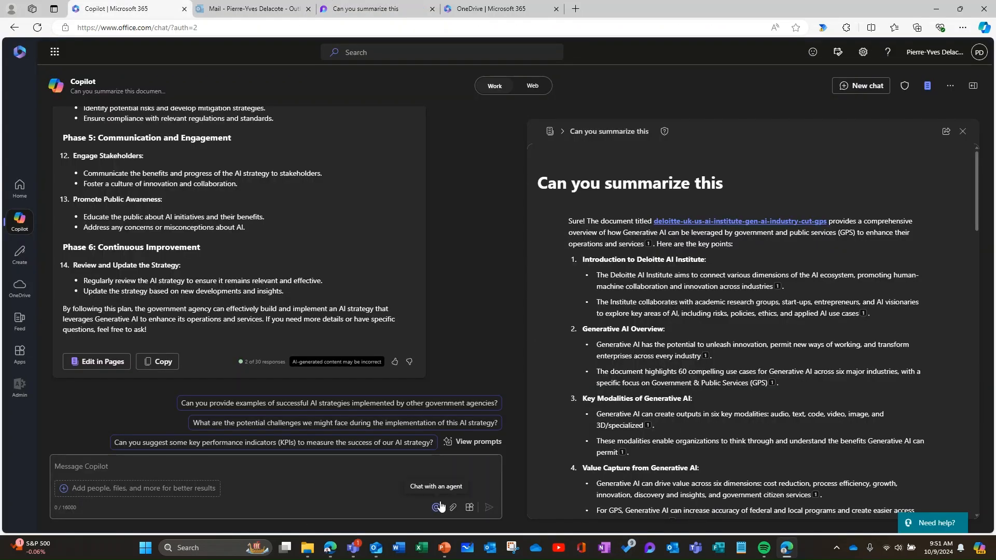
pyautogui.scroll(-12, 732, 303)
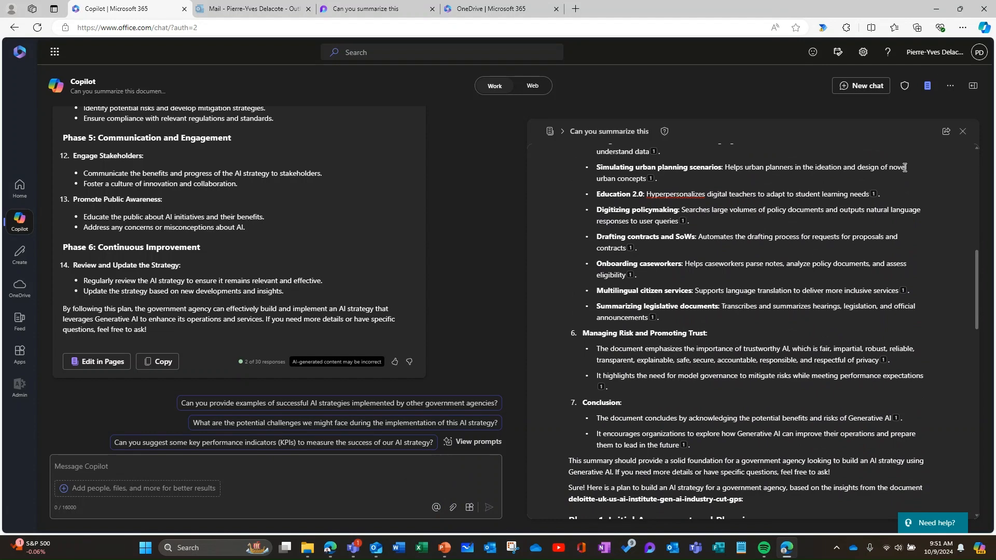
pyautogui.click(374, 9)
# Step: View the source PDF through the citation on model governance under Managing Risk and Promoting Trust, and close it again
pyautogui.scroll(7, 587, 306)
pyautogui.scroll(5, 587, 306)
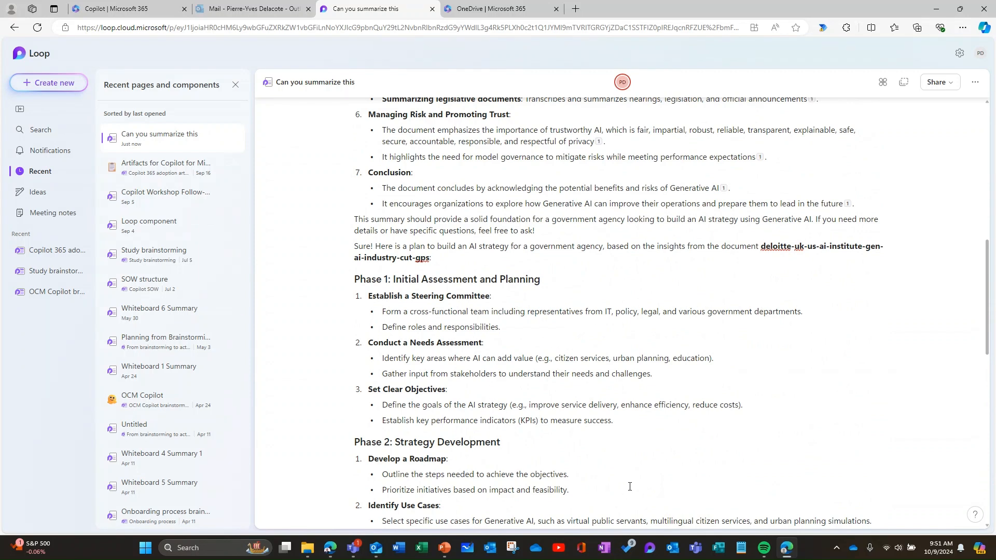
pyautogui.scroll(4, 625, 491)
pyautogui.moveTo(762, 367)
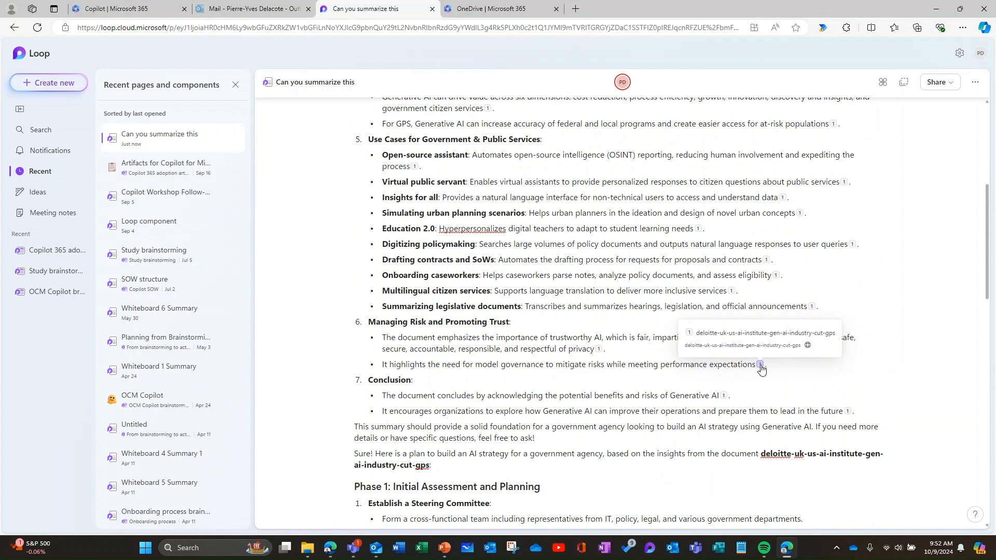
pyautogui.click(762, 336)
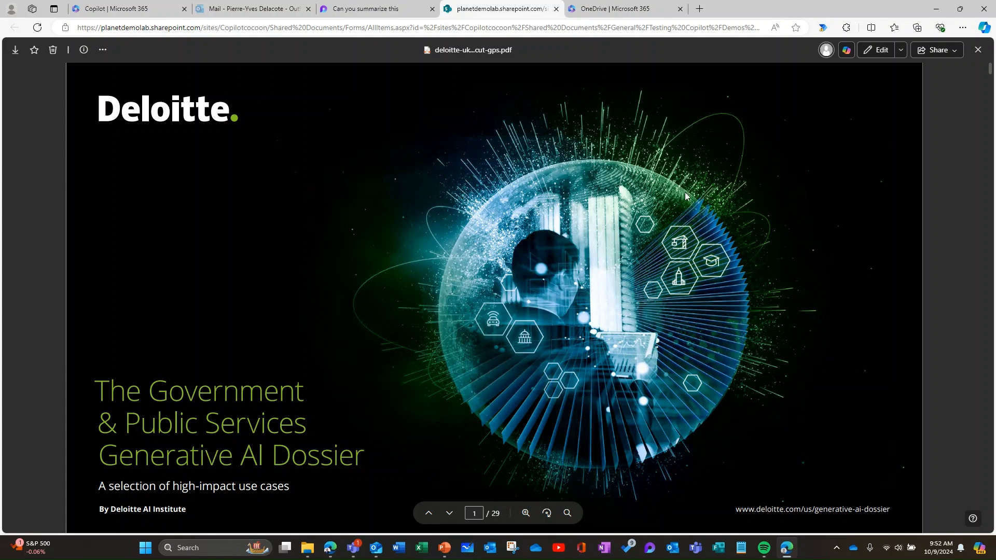
pyautogui.click(556, 8)
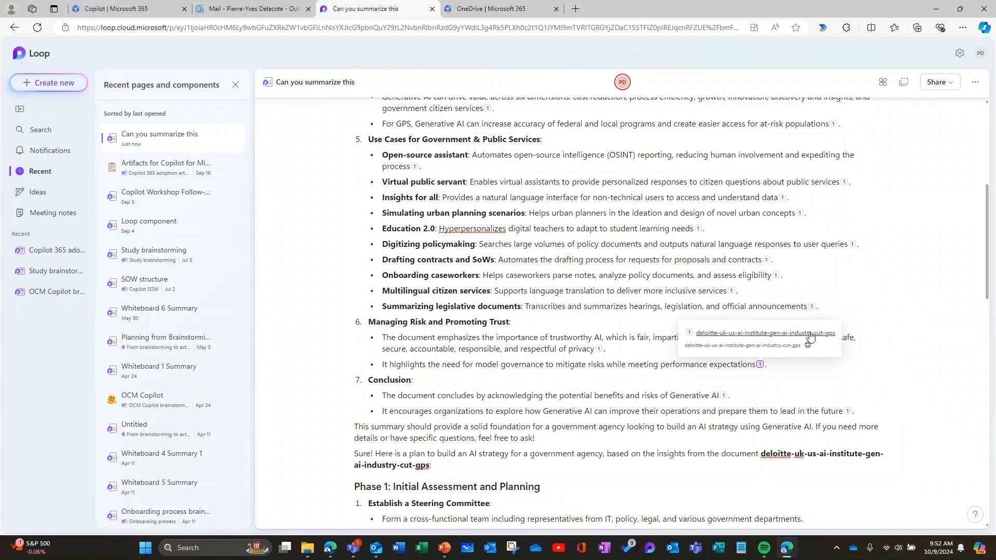
# Step: Check Copilot's pending table response at the end of the Loop page and return to the page's start
pyautogui.scroll(-15, 890, 259)
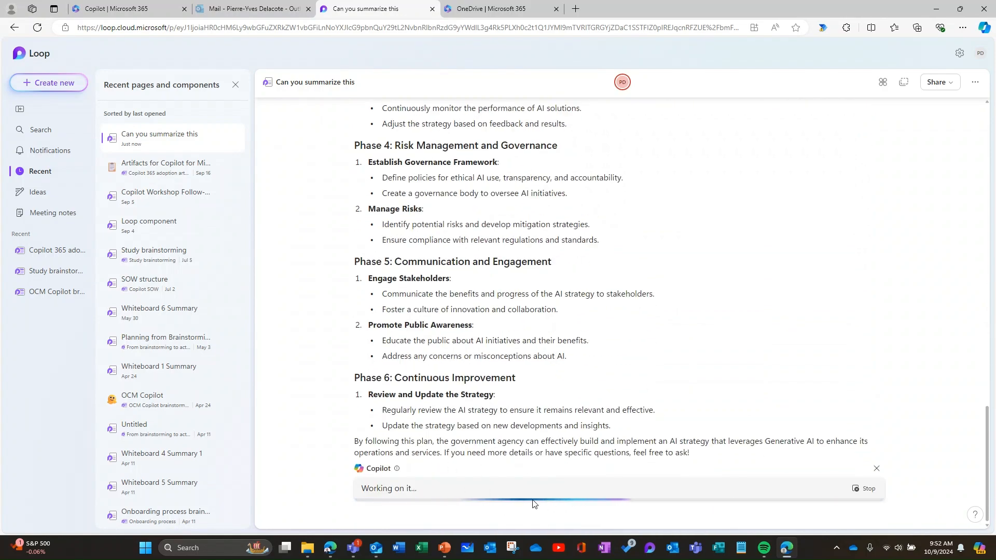
pyautogui.scroll(10, 535, 426)
pyautogui.scroll(15, 551, 419)
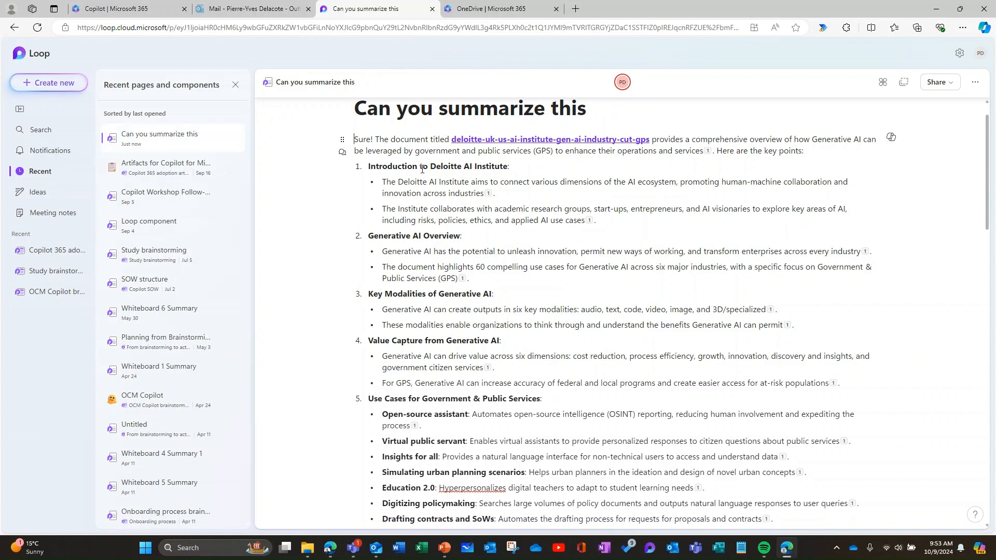
# Step: Add the "Can you summarize this" page to the Copilot examples workspace and open that workspace from the Loop home page
pyautogui.rightClick(194, 139)
pyautogui.click(221, 49)
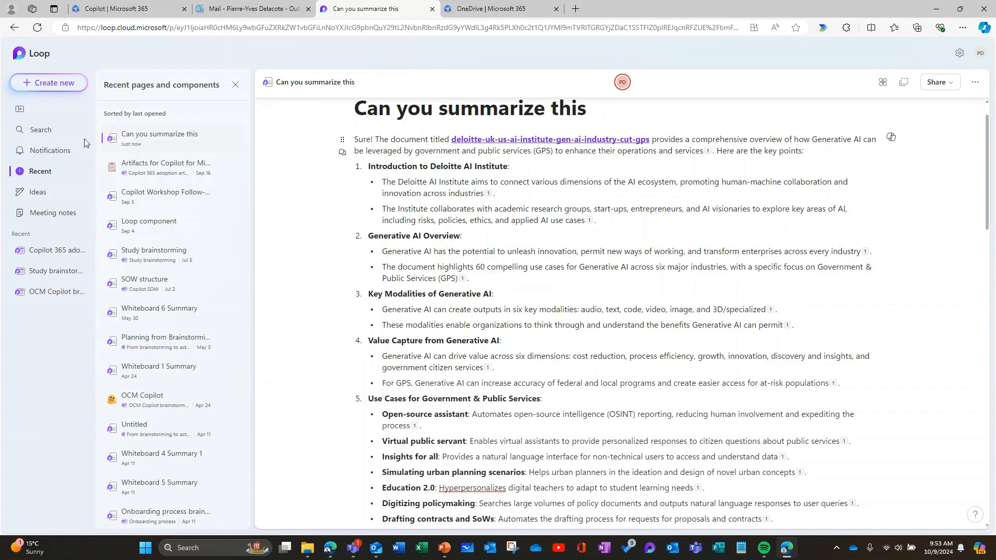
pyautogui.click(156, 147)
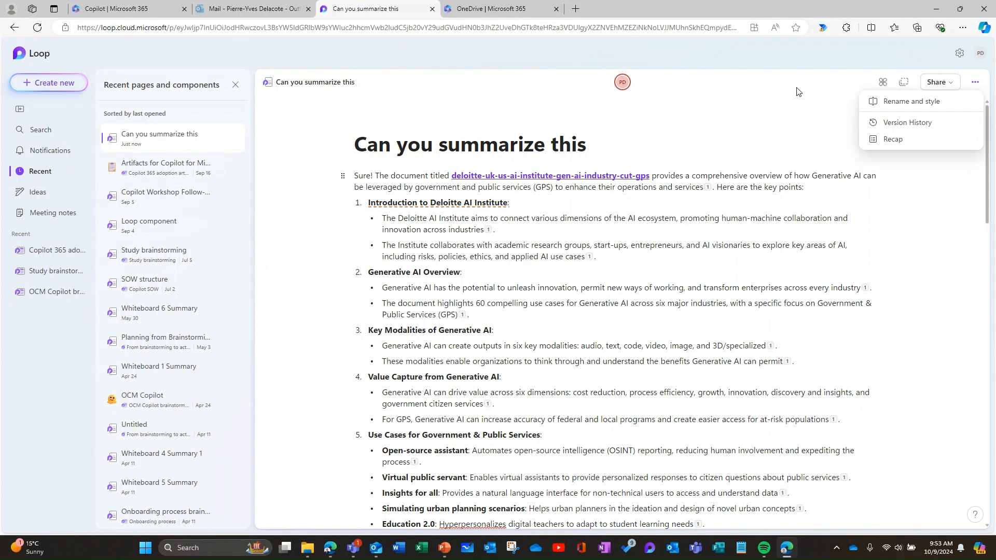
pyautogui.click(883, 84)
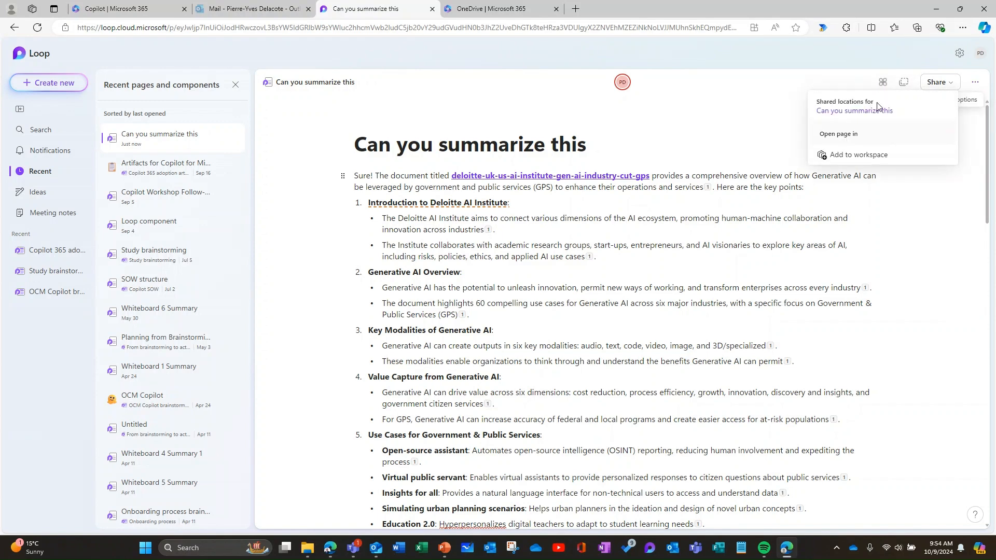
pyautogui.click(864, 157)
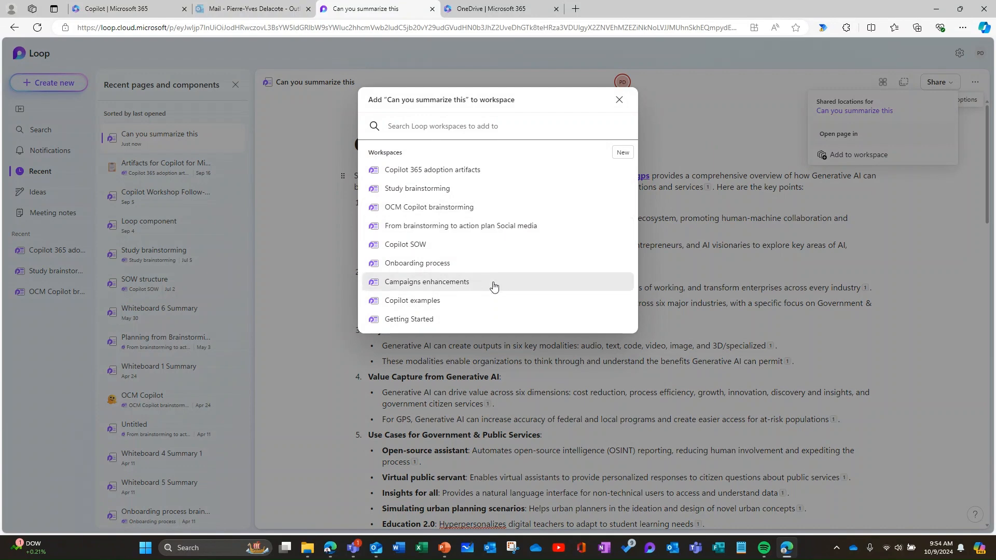
pyautogui.click(465, 302)
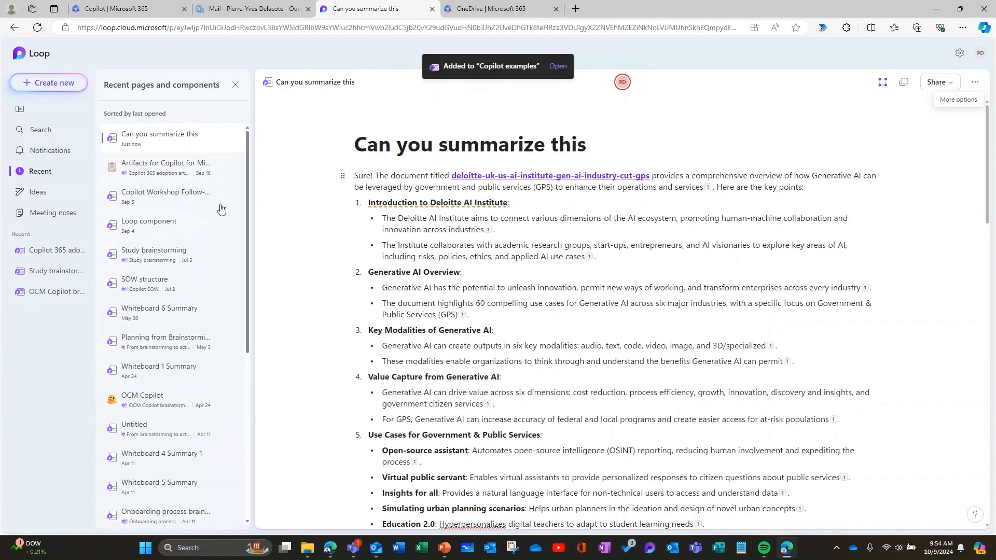
pyautogui.click(36, 54)
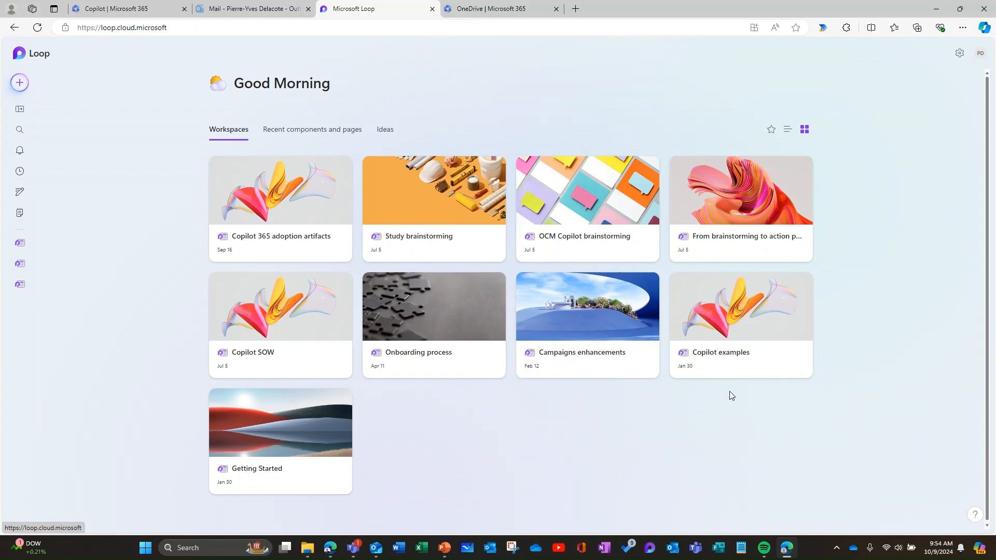
pyautogui.click(741, 329)
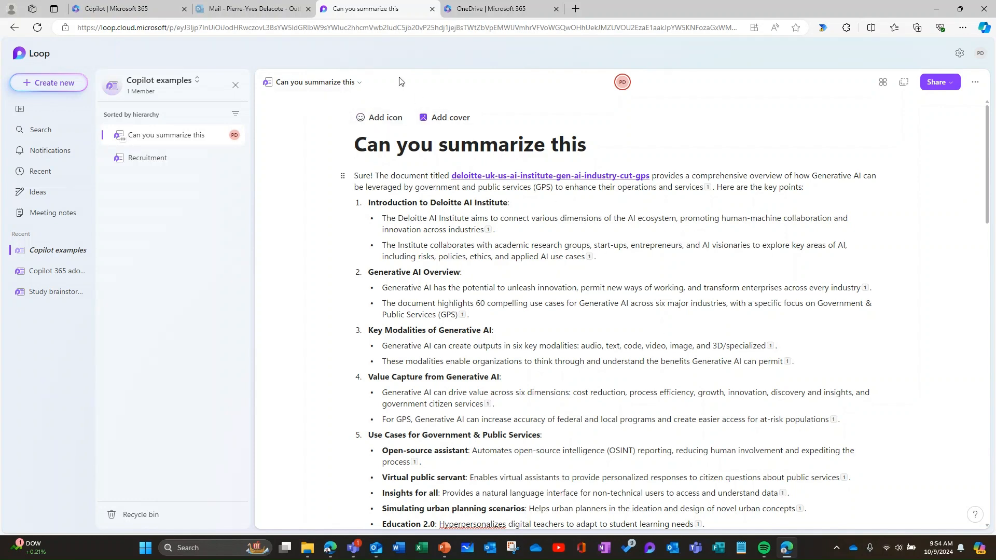
# Step: Return to the Copilot chat and submit "Summarize this other file talking about AI" with gauging-impact-of-generative-ai-on-government-report.pdf as the referenced file
pyautogui.click(141, 11)
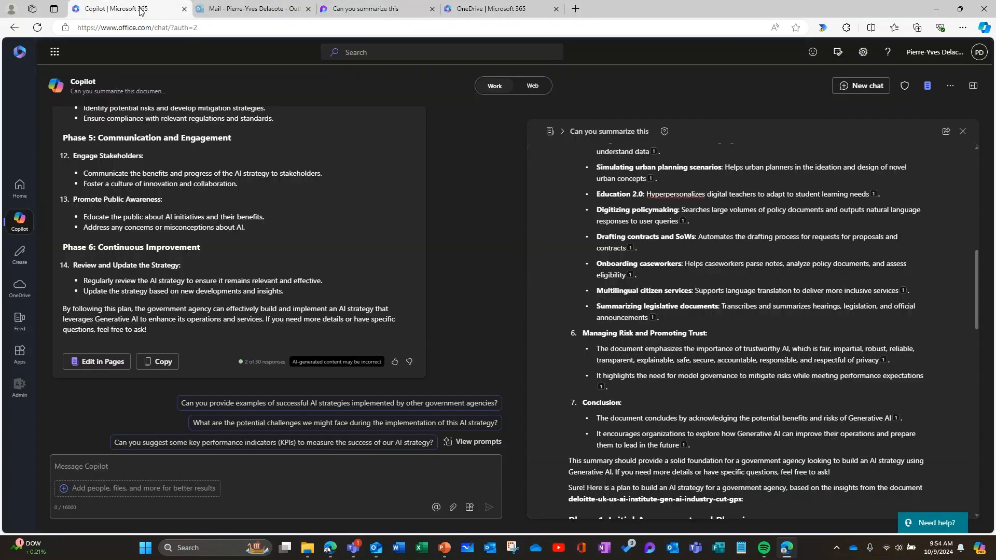
pyautogui.click(268, 470)
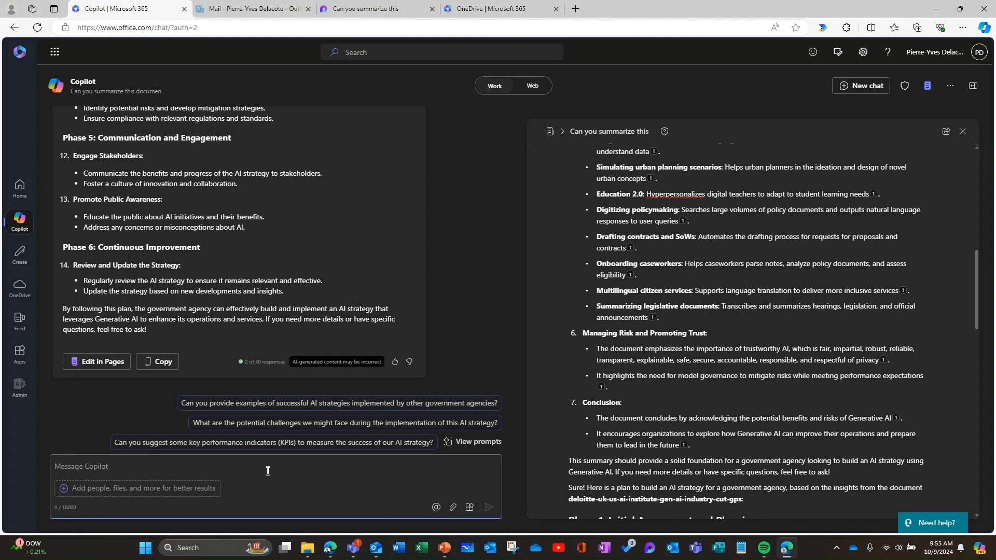
pyautogui.write('Summarize this other file talking about AI')
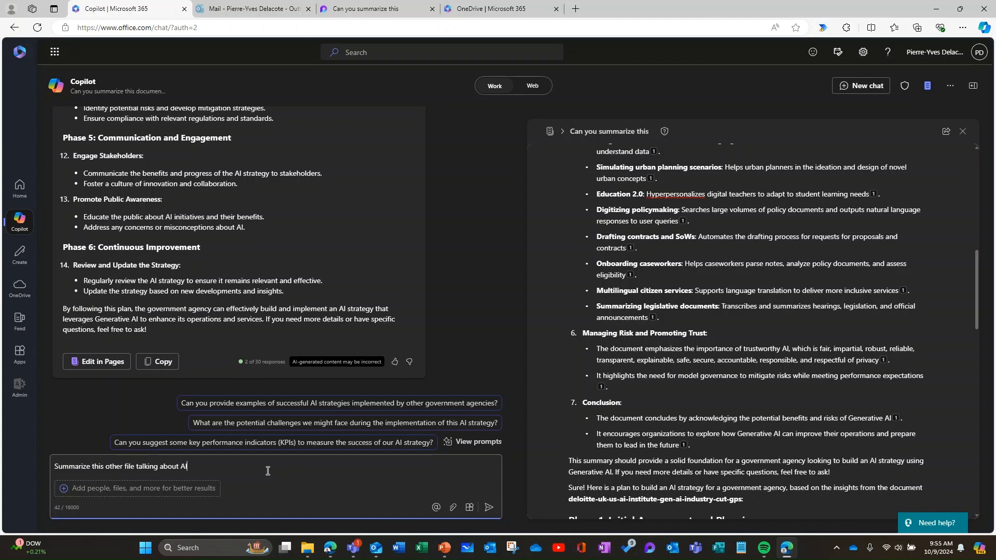
pyautogui.write('/')
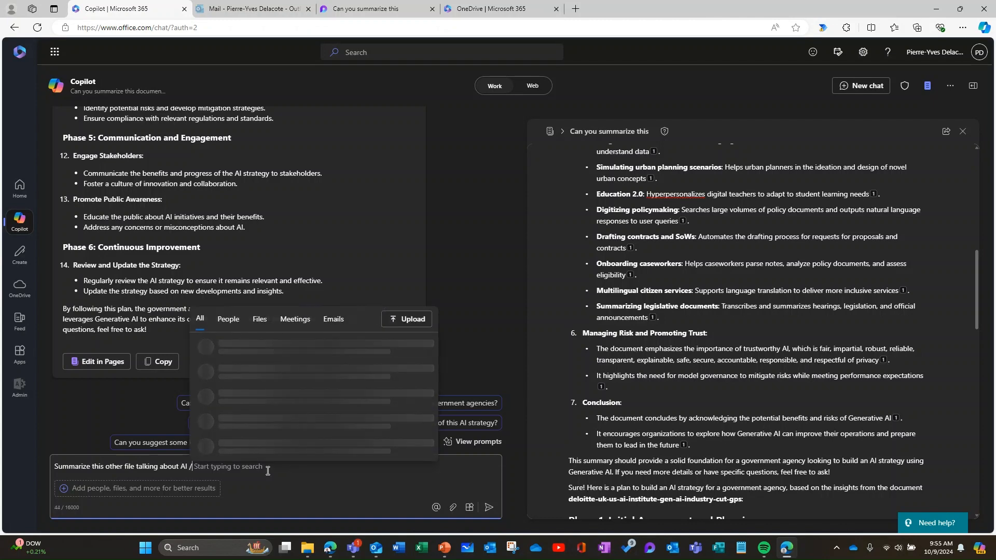
pyautogui.write('go')
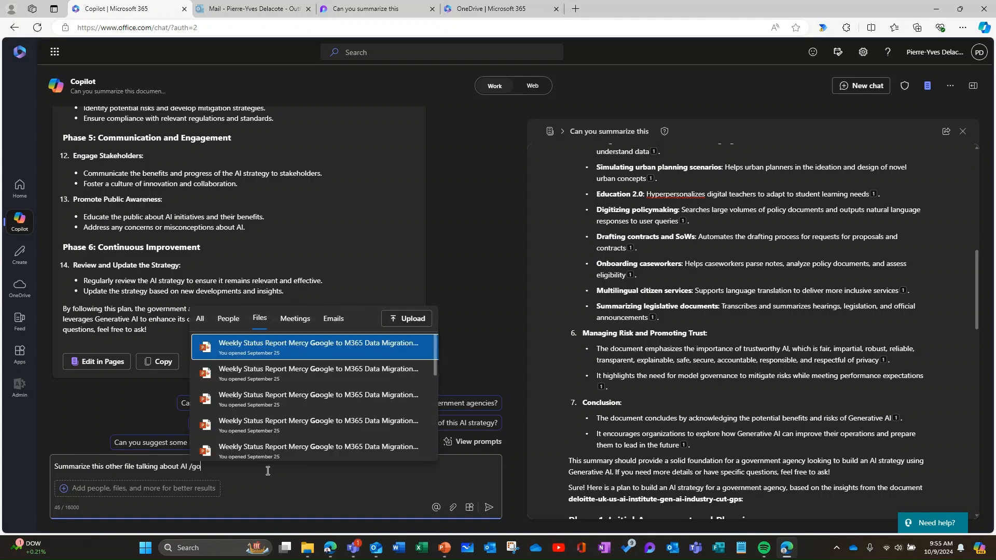
pyautogui.write('ver')
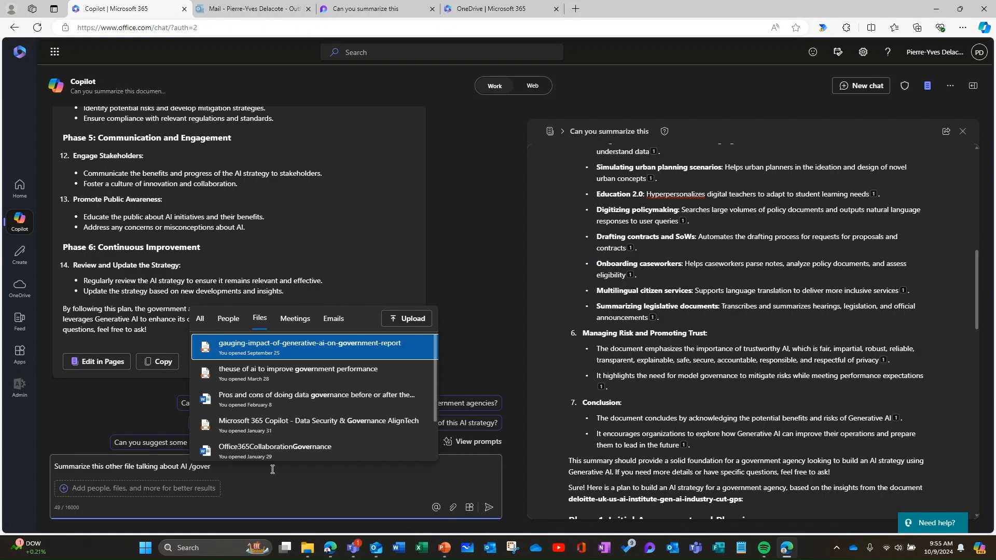
pyautogui.click(301, 349)
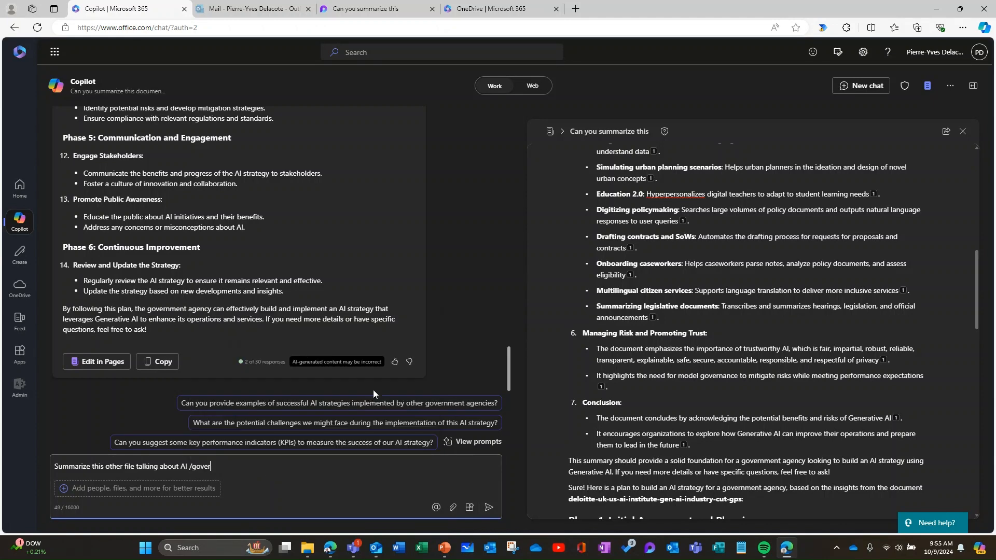
pyautogui.click(490, 509)
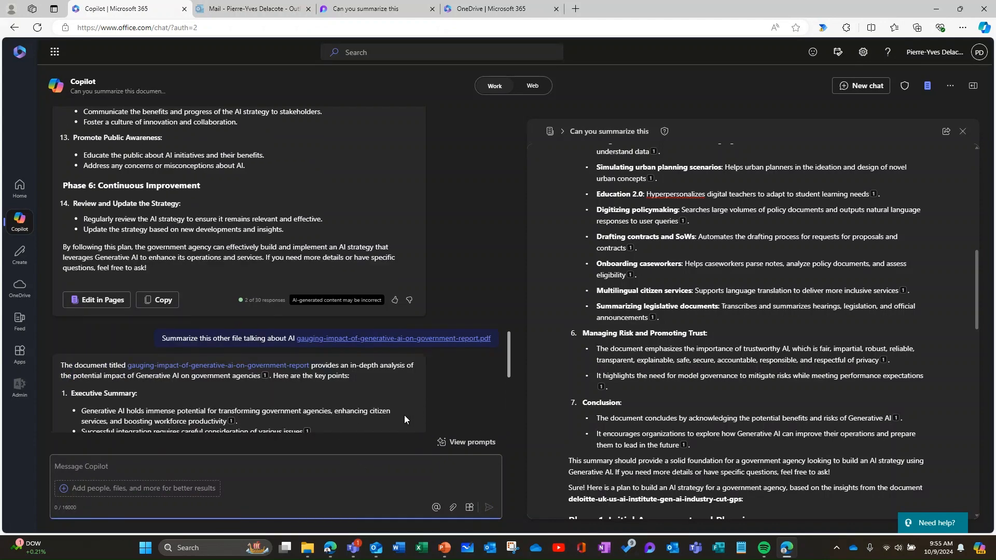
# Step: Add Copilot's summary of the government report to the existing page and review where it was inserted
pyautogui.scroll(-10, 296, 381)
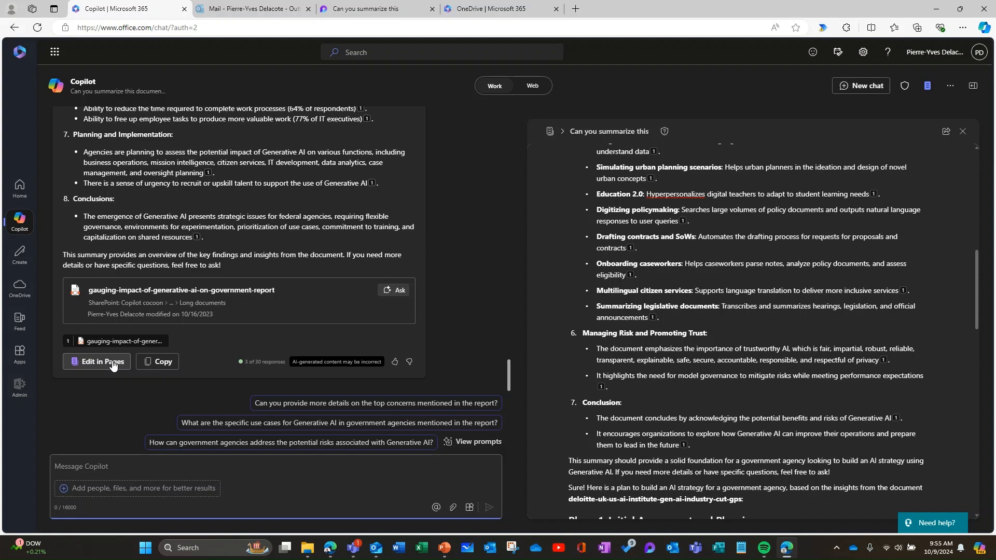
pyautogui.click(113, 363)
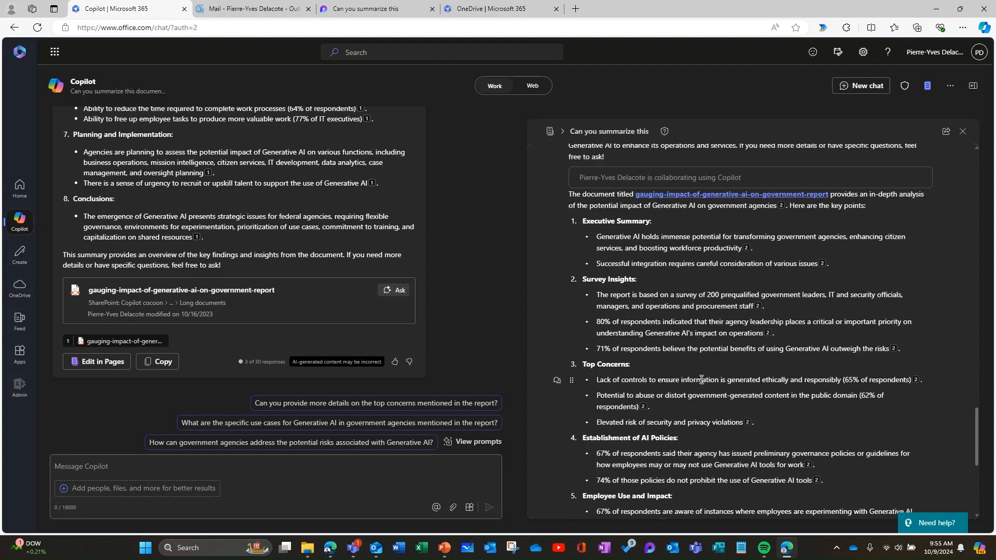
pyautogui.scroll(4, 702, 380)
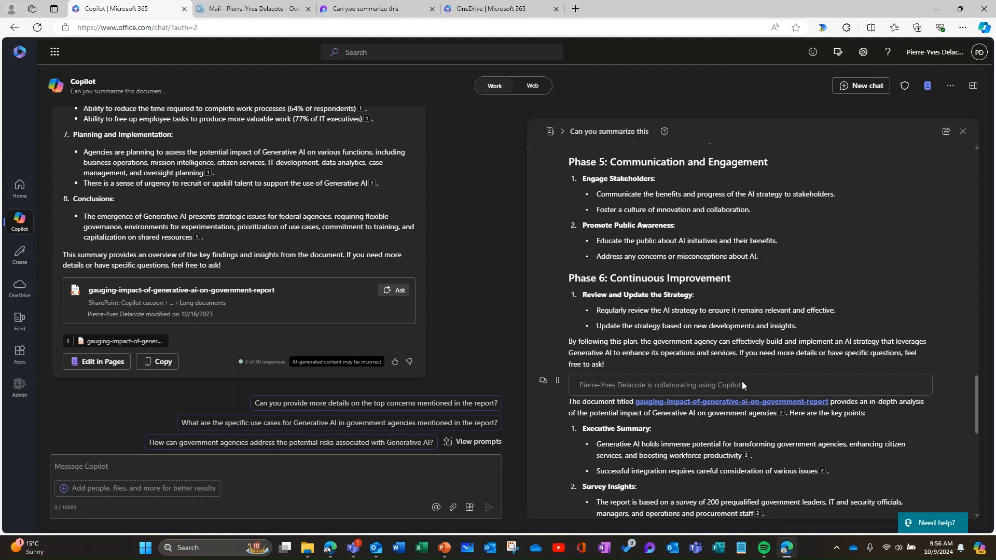
pyautogui.scroll(-10, 742, 385)
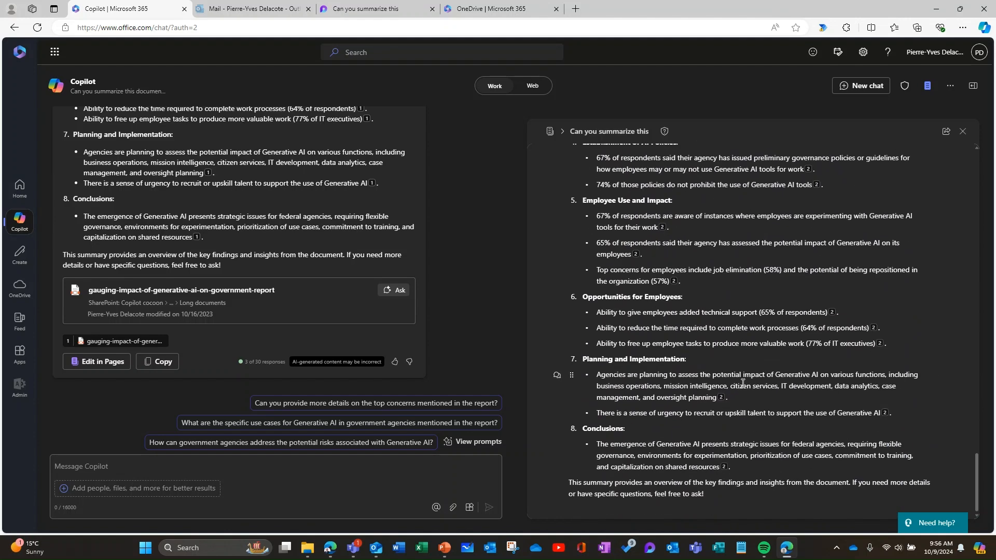
pyautogui.scroll(10, 743, 383)
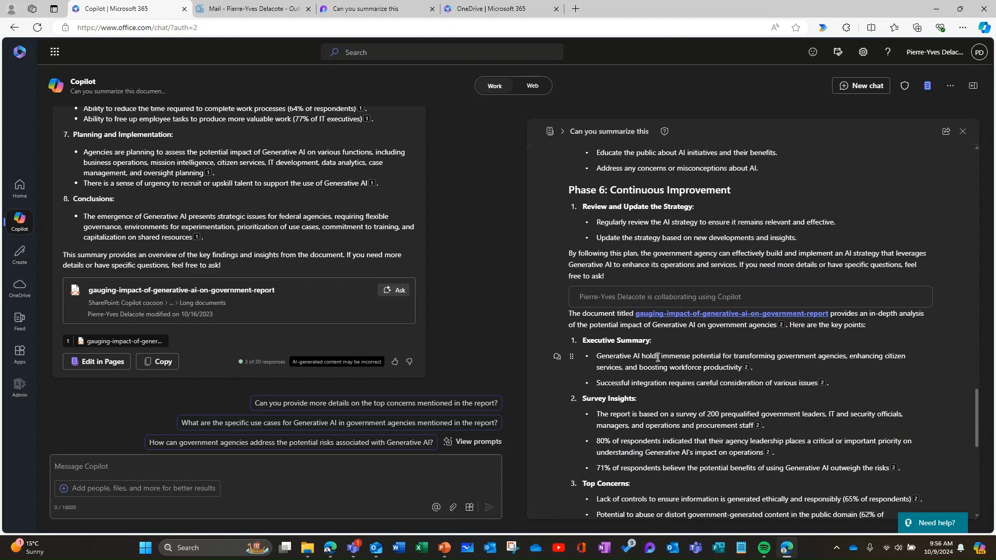
pyautogui.scroll(15, 668, 427)
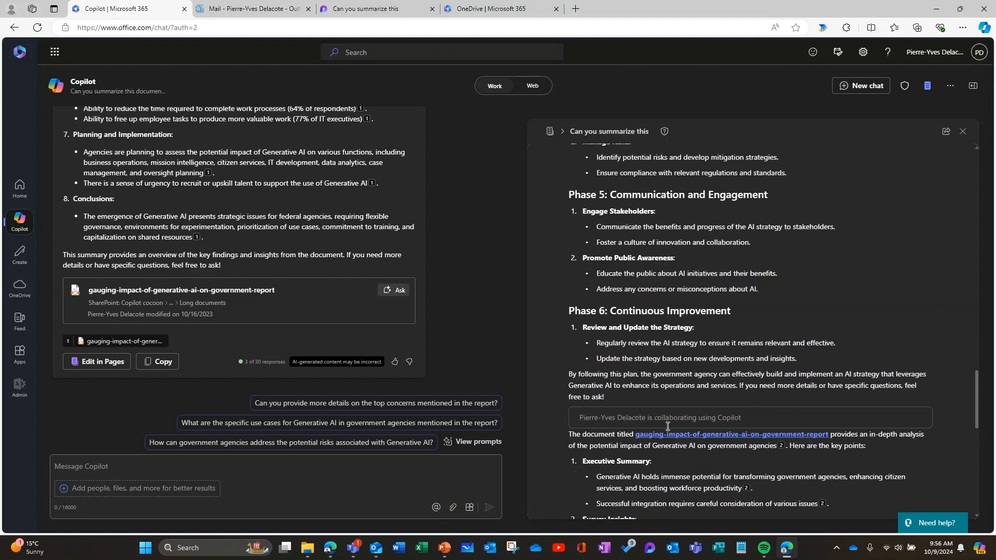
# Step: Insert three blank lines between the page title and the first paragraph, and place the cursor on the first one
pyautogui.scroll(5, 668, 426)
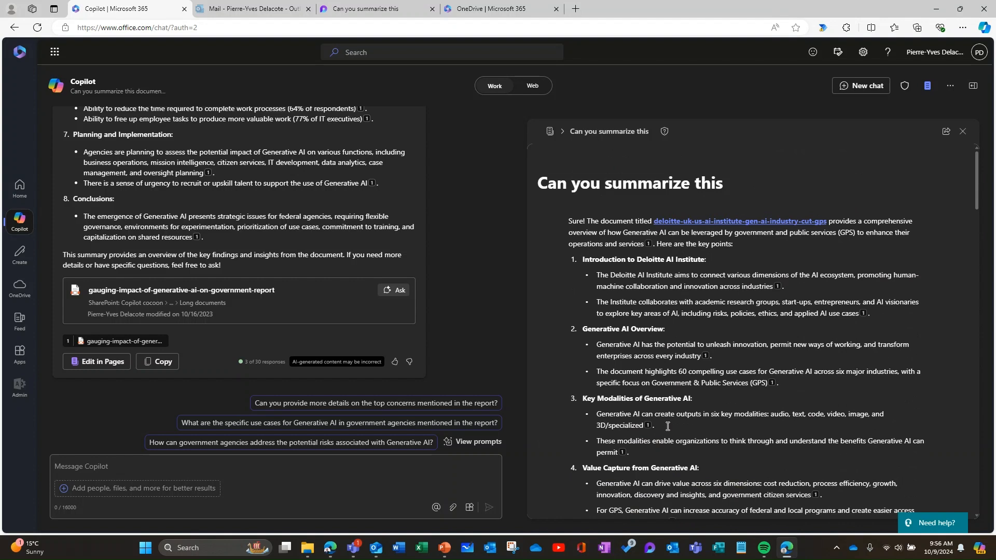
pyautogui.press('Return')
pyautogui.press('Return')
pyautogui.press('Return')
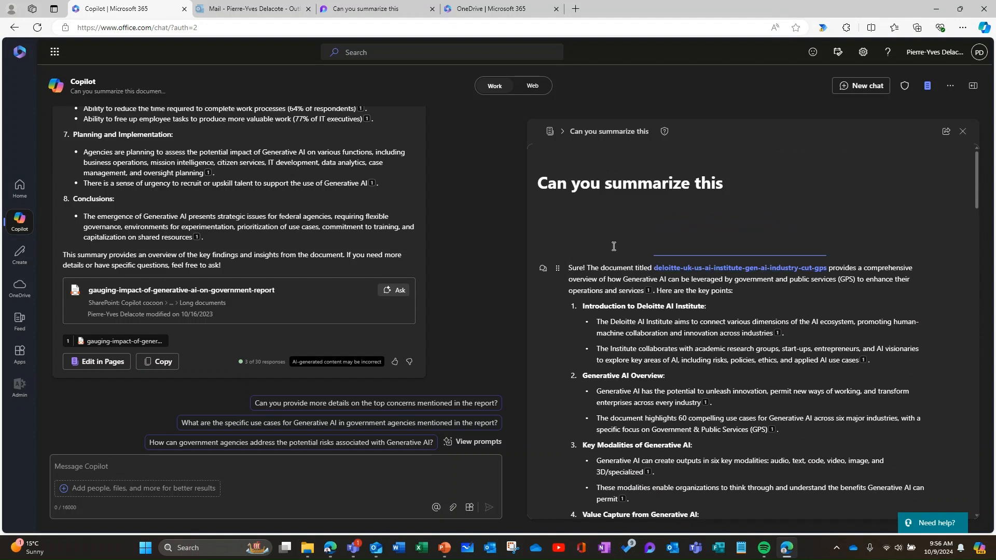
pyautogui.press('Up')
pyautogui.press('Up')
pyautogui.press('Up')
# Step: Submit the prompt "summarize this file" to Copilot with 21 Copilot use cases and benefits.docx as the referenced file
pyautogui.click(153, 469)
pyautogui.write('summari')
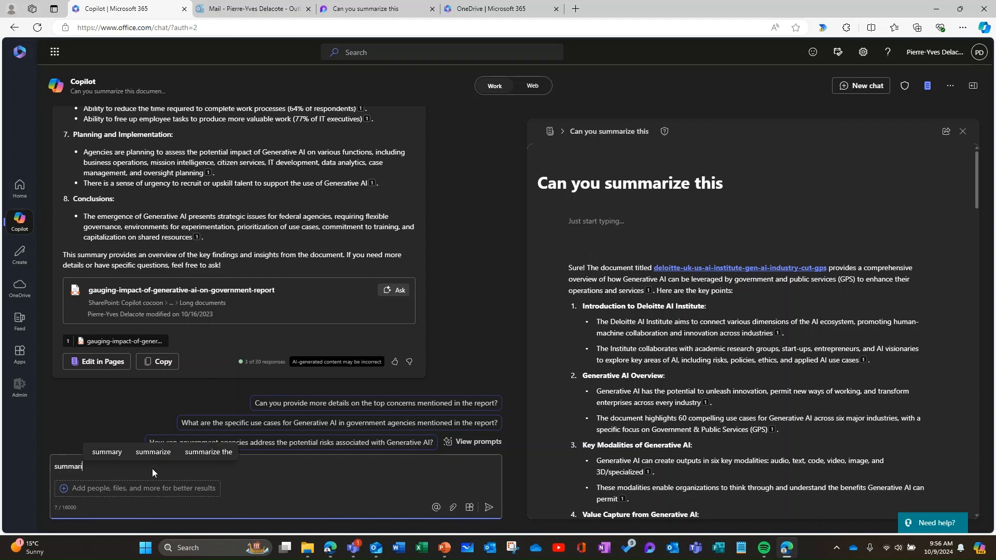
pyautogui.write('ze ')
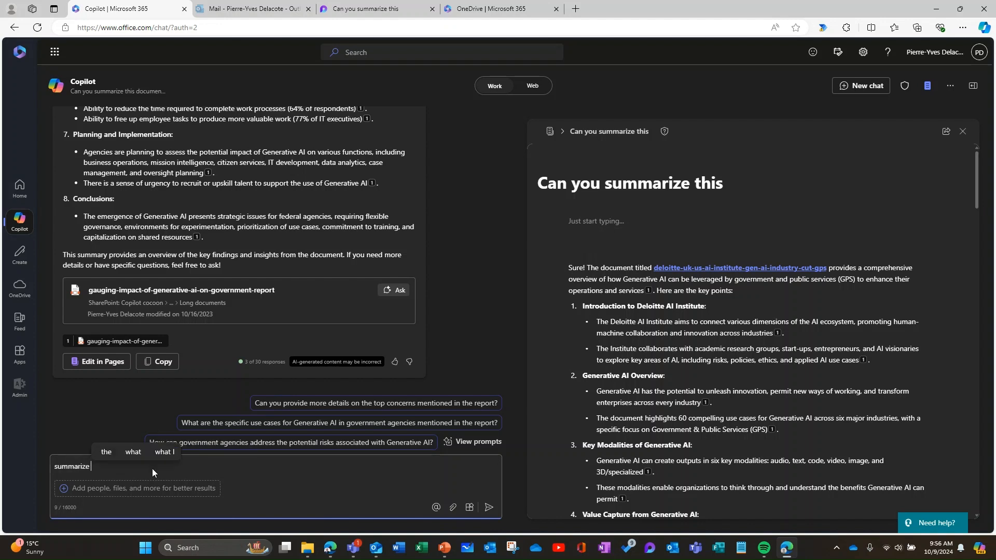
pyautogui.write('this file')
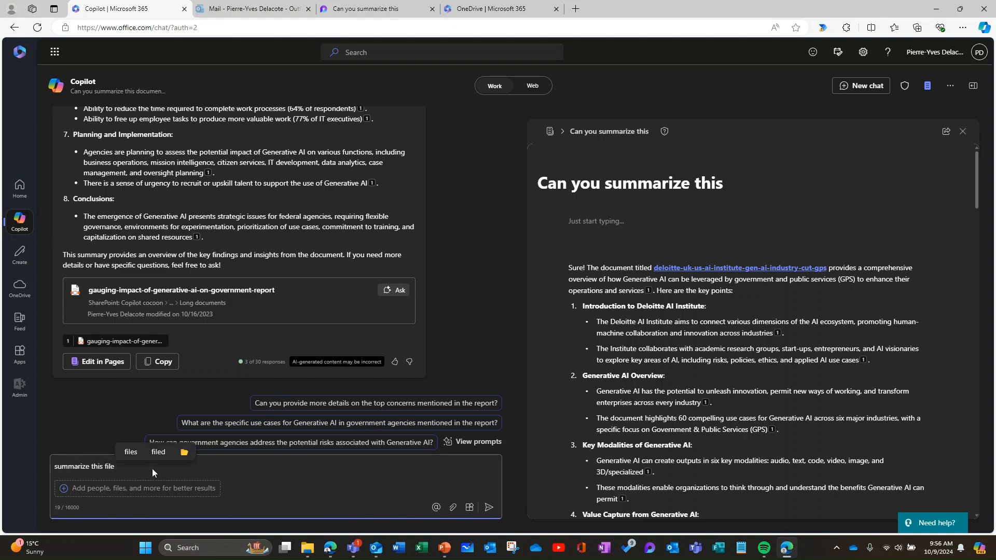
pyautogui.write(' /copilot')
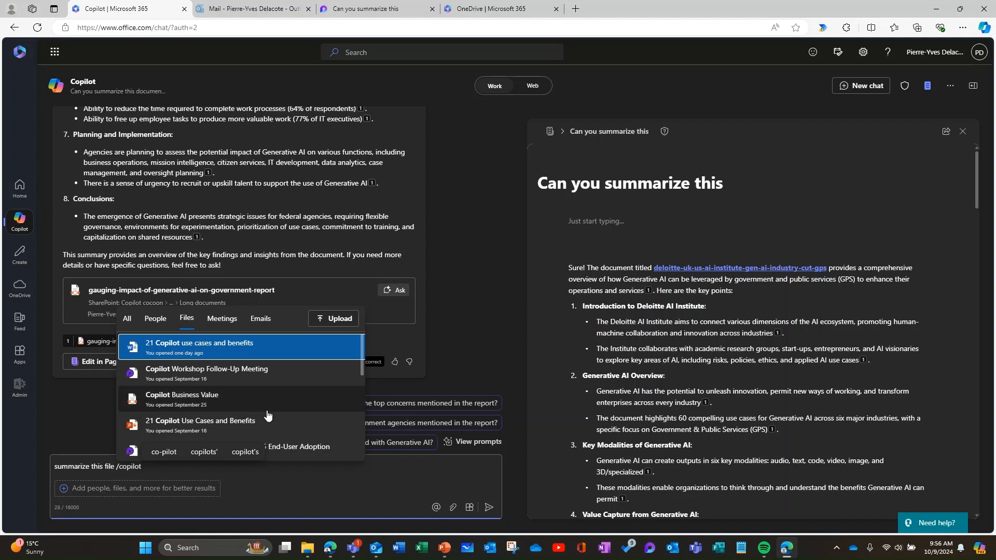
pyautogui.click(234, 352)
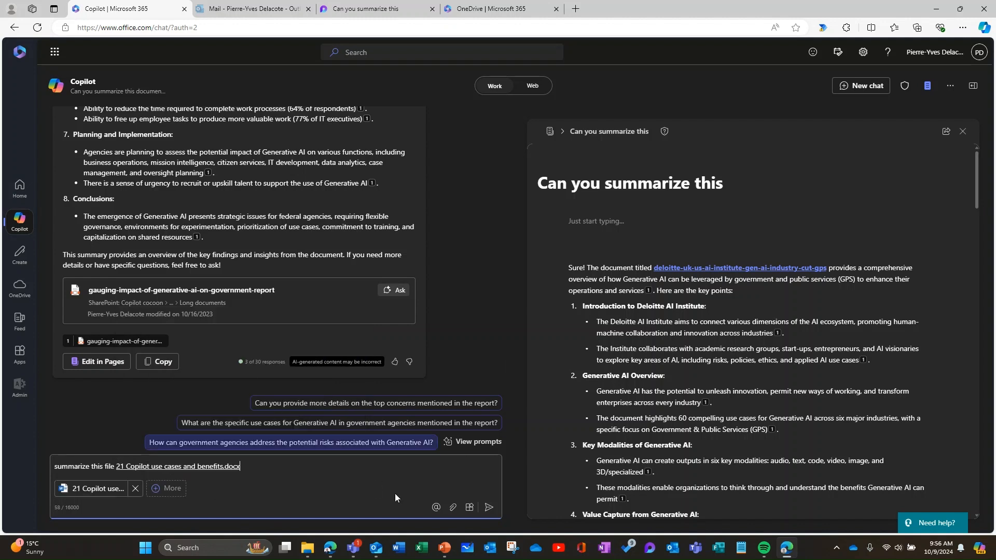
pyautogui.click(489, 507)
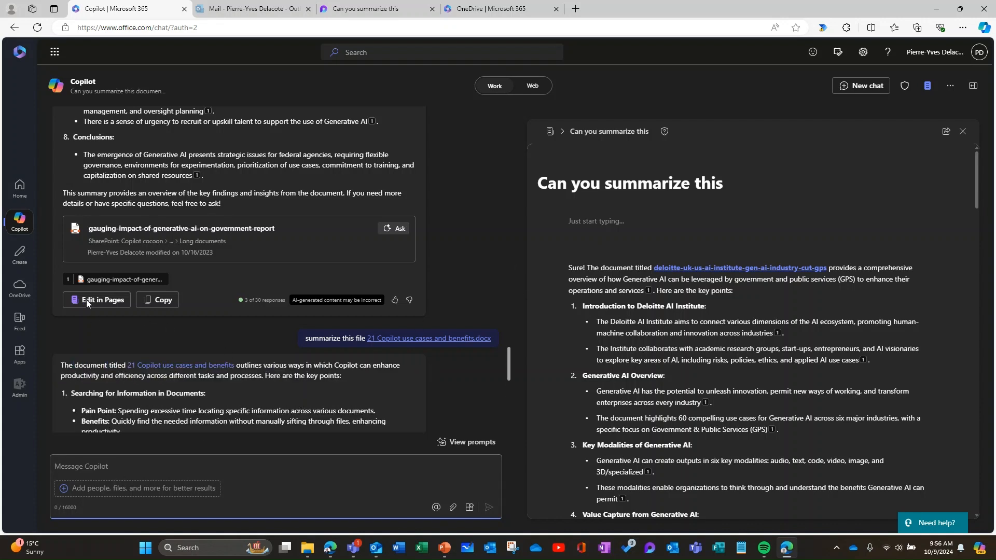
# Step: Place the cursor on the blank line under the page title, send the Copilot use cases summary to the page, and check its placement
pyautogui.click(571, 223)
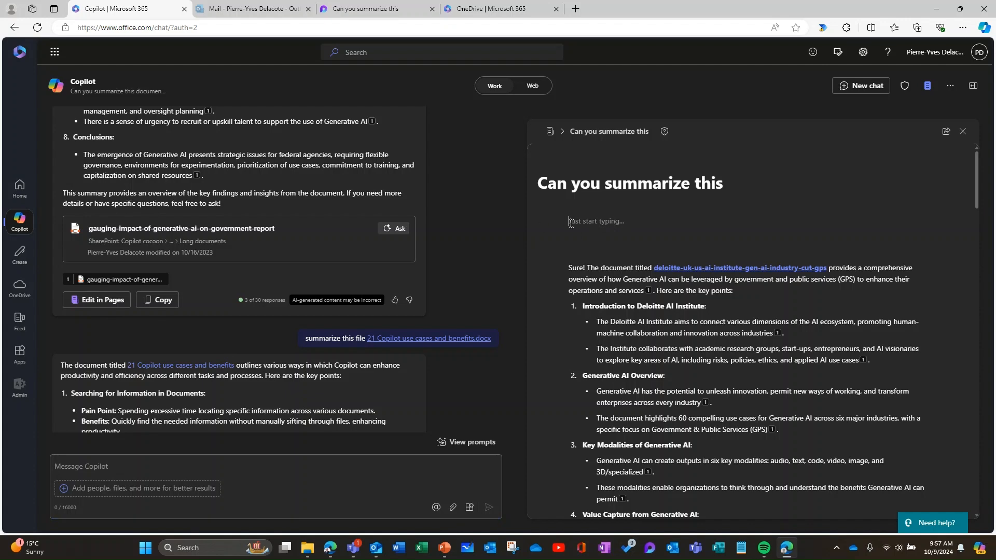
pyautogui.scroll(-5, 242, 408)
pyautogui.scroll(-15, 242, 409)
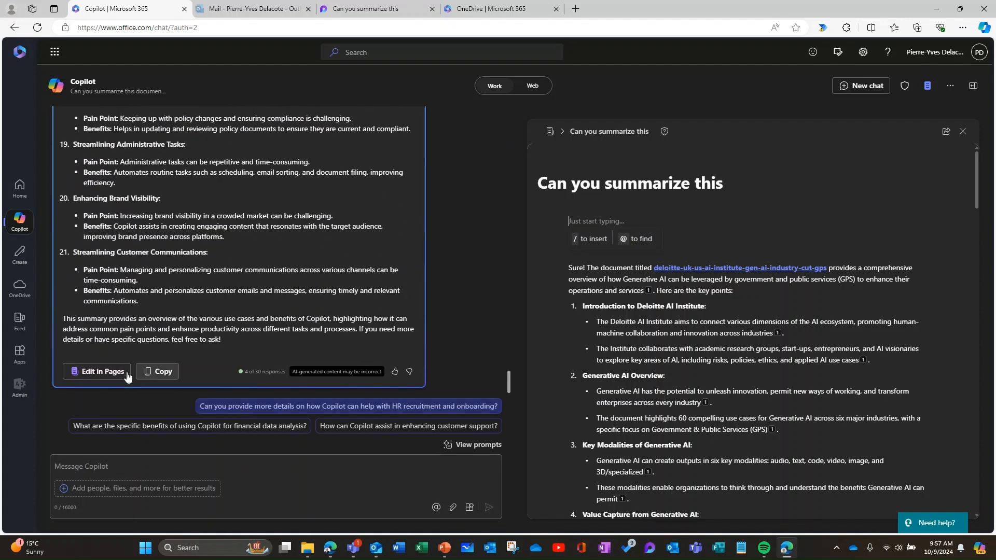
pyautogui.click(102, 372)
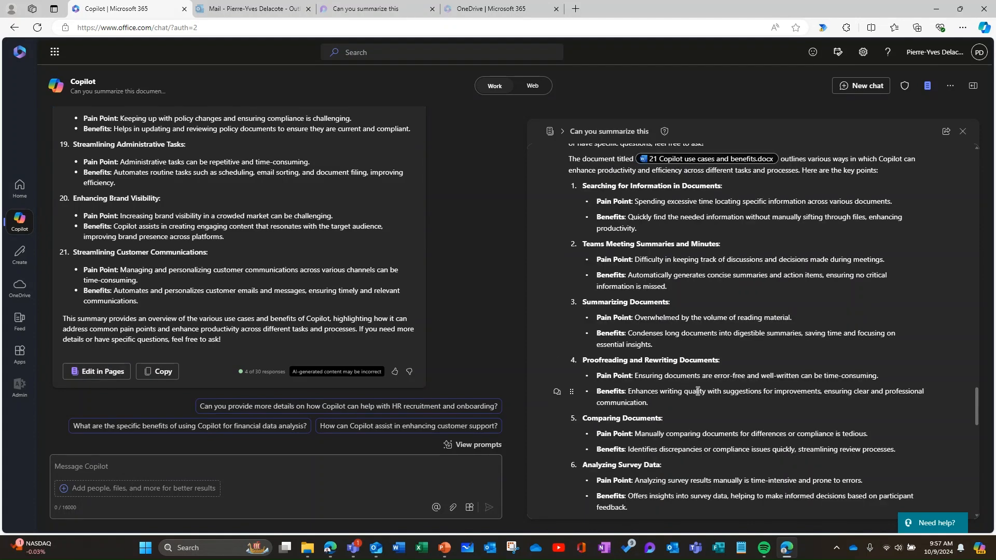
pyautogui.scroll(3, 701, 384)
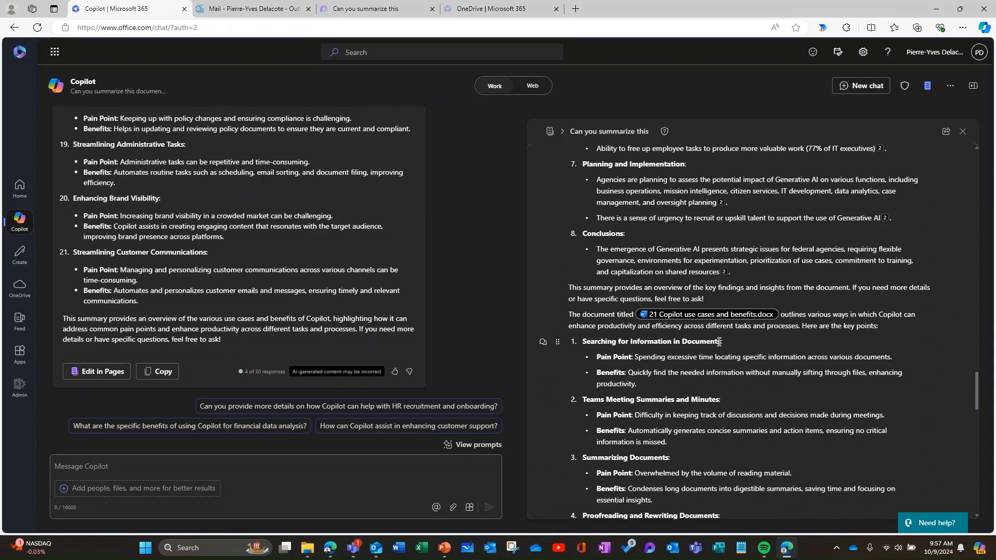
# Step: Review the whole page beside the chat to check where the 21 Copilot use cases summary was inserted
pyautogui.scroll(10, 706, 347)
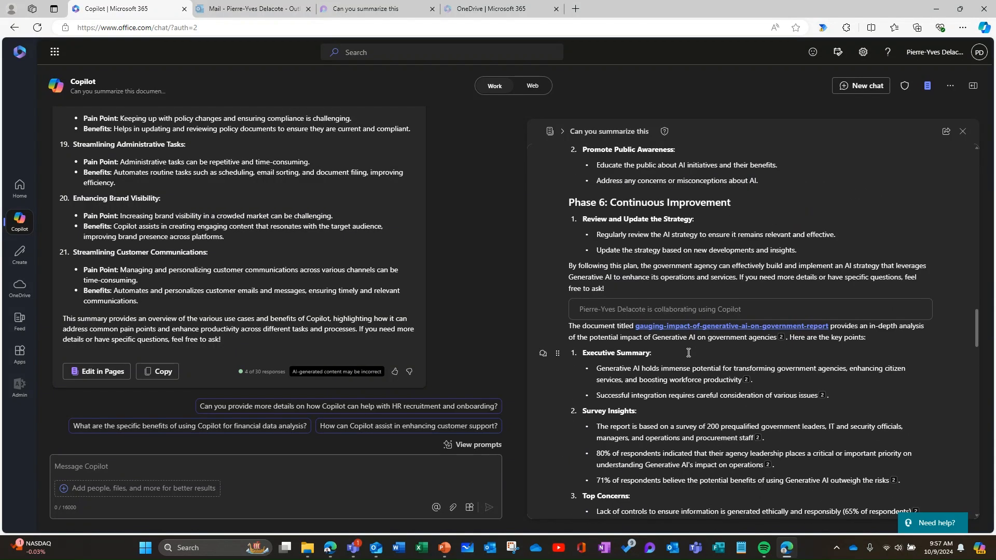
pyautogui.scroll(15, 701, 363)
pyautogui.scroll(10, 717, 379)
pyautogui.scroll(-20, 717, 381)
pyautogui.scroll(-20, 717, 382)
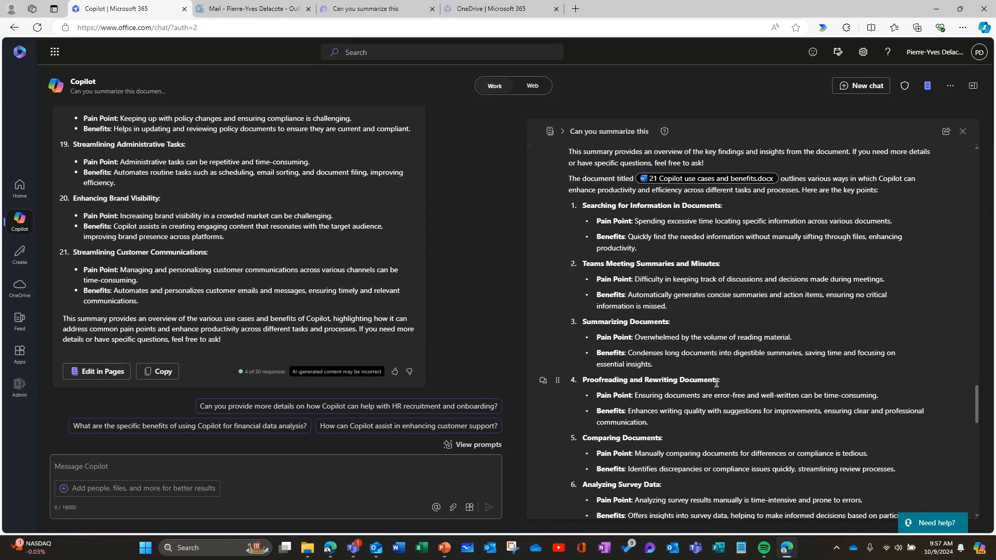
pyautogui.scroll(-20, 724, 370)
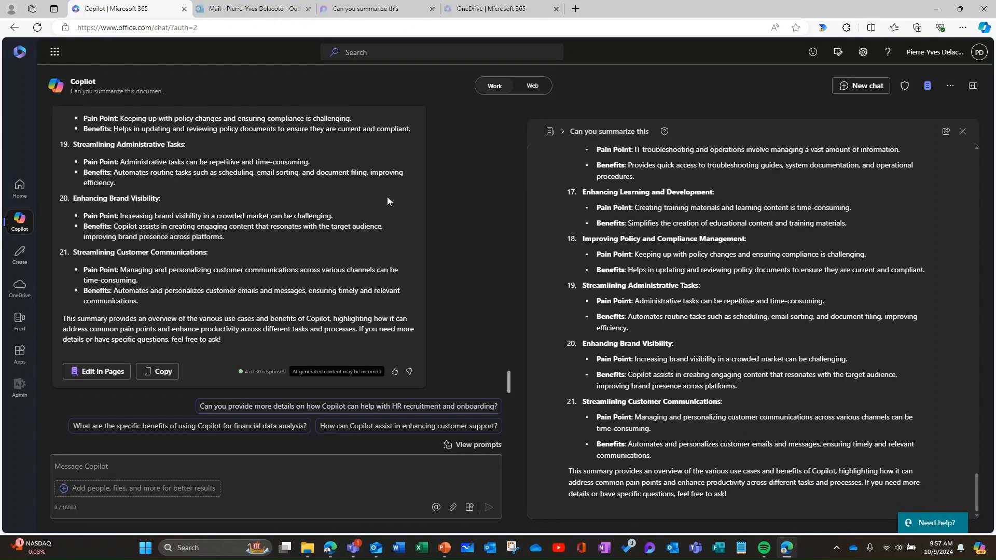
# Step: In the Loop page, move the 21 Copilot use cases summary from the end of the page to the blank line under the title
pyautogui.click(374, 9)
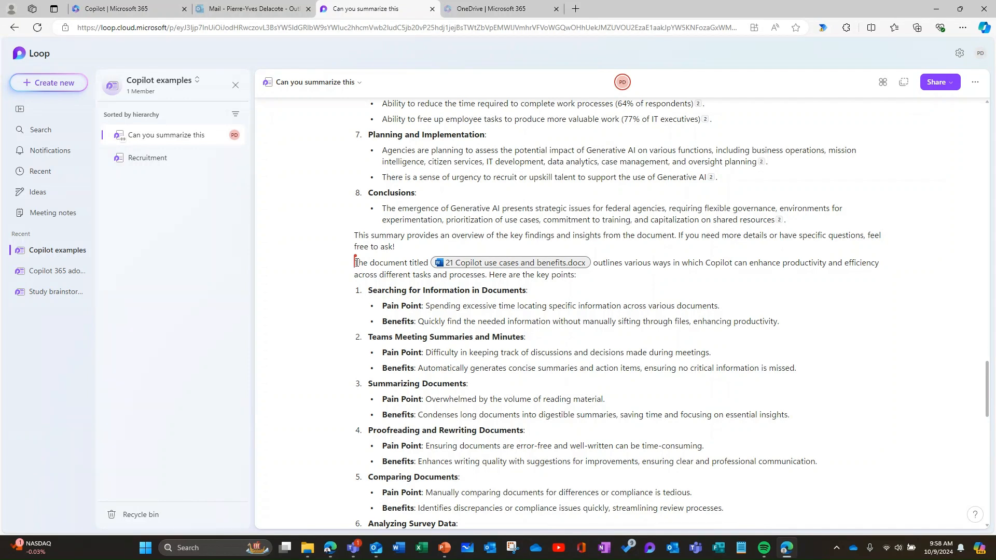
pyautogui.moveTo(375, 280); pyautogui.dragTo(840, 497)
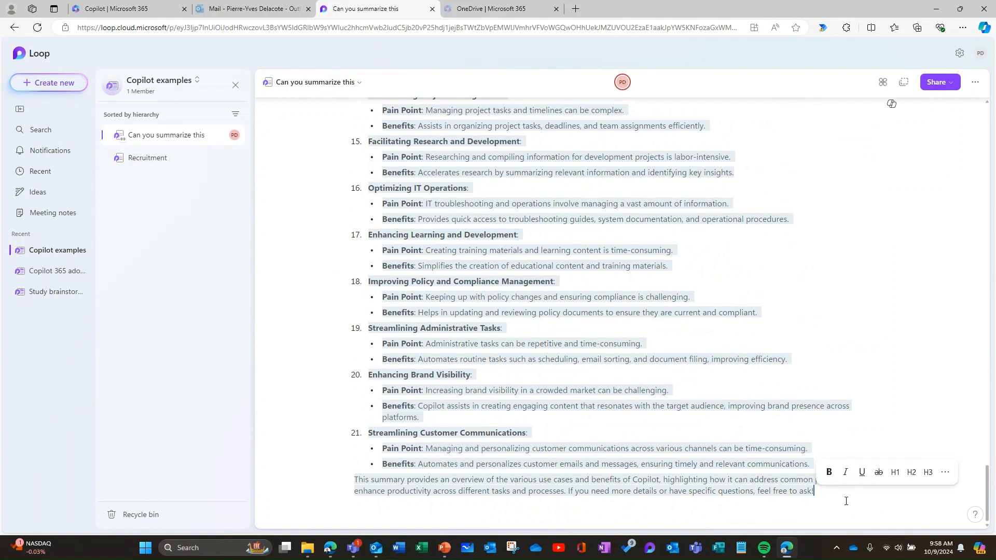
pyautogui.hotkey('ctrl', 'v')
pyautogui.scroll(15, 413, 243)
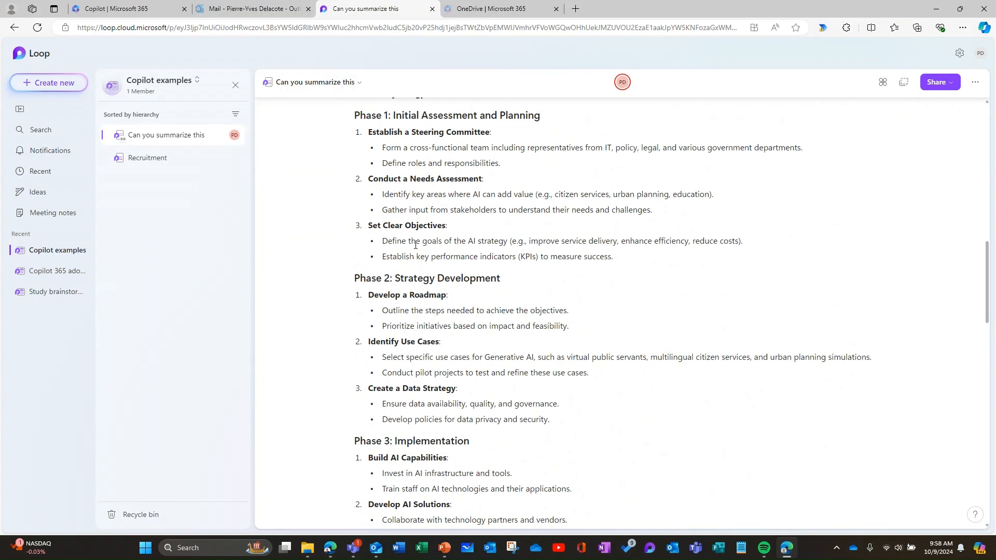
pyautogui.click(349, 180)
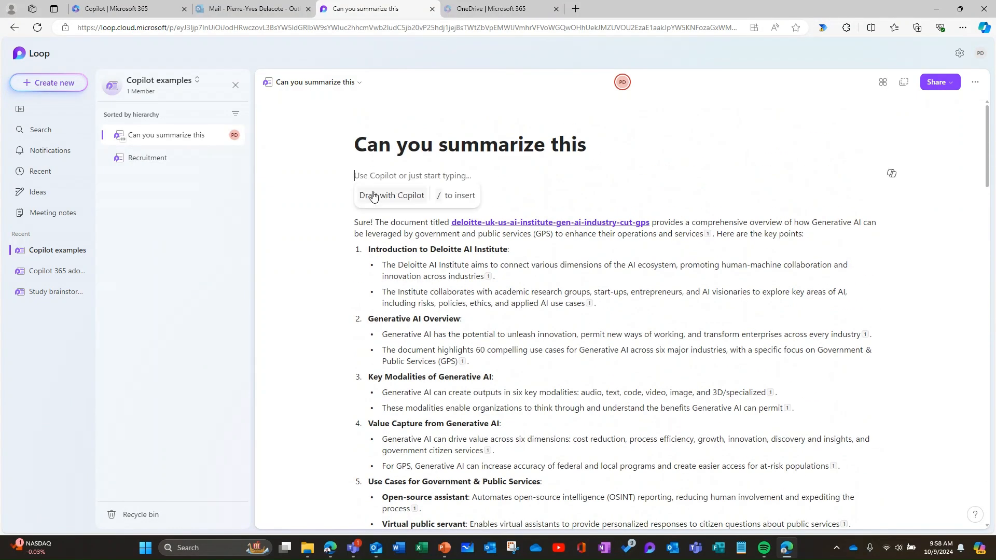
pyautogui.scroll(-15, 366, 184)
pyautogui.scroll(15, 516, 318)
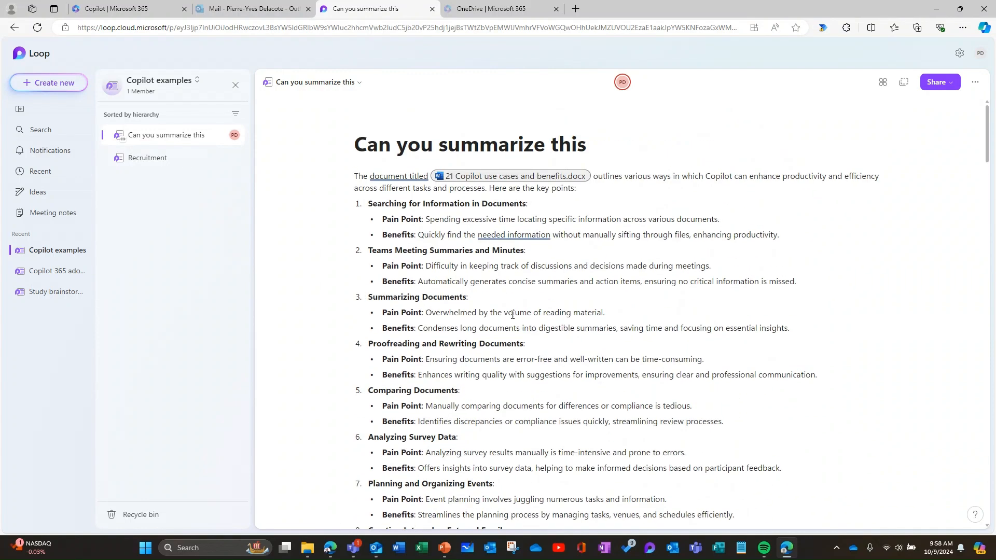
# Step: Switch back to Copilot and check the placement of the moved use cases summary in the page there
pyautogui.click(125, 9)
pyautogui.scroll(20, 779, 363)
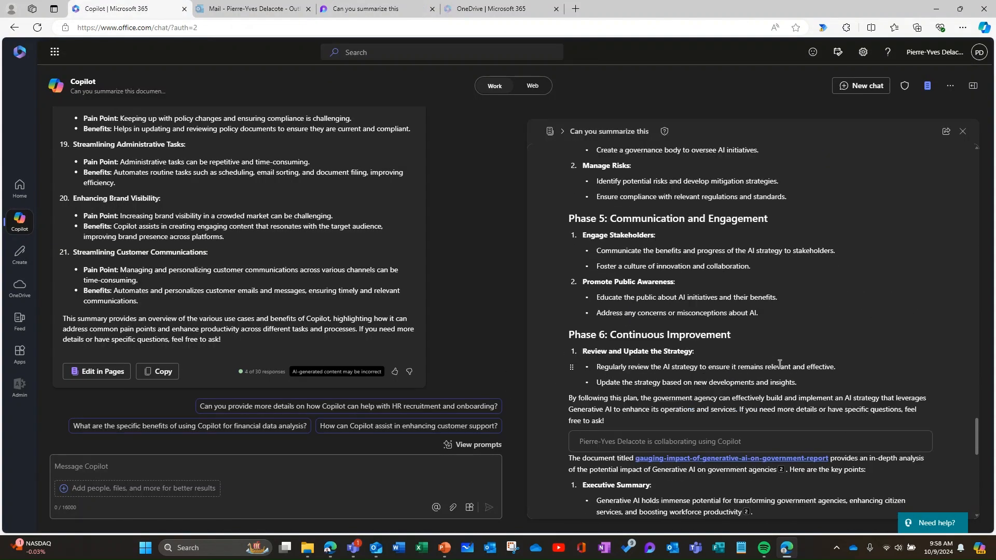
pyautogui.scroll(20, 782, 367)
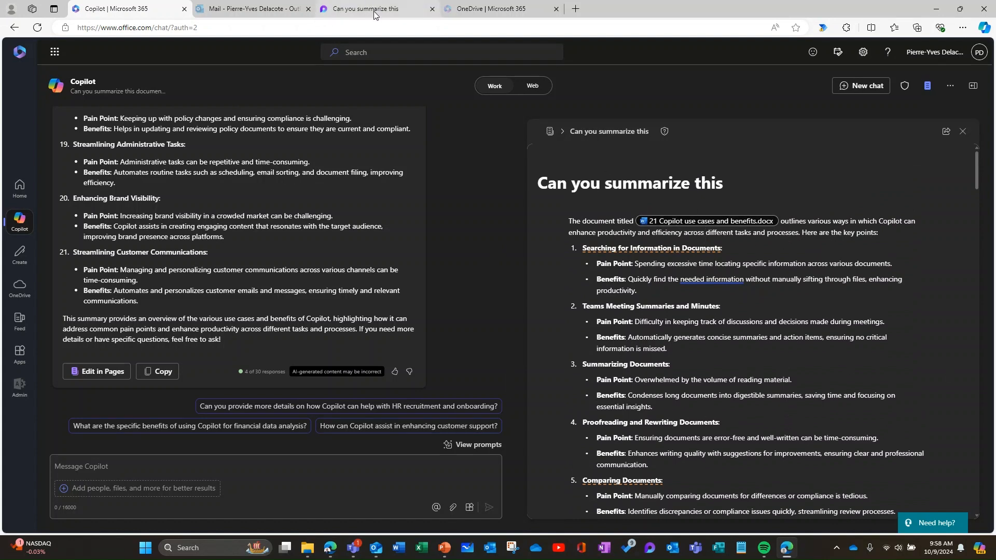
# Step: Switch to the Outlook draft "Check this Copilot Page" containing the shared page and try to send it
pyautogui.click(249, 8)
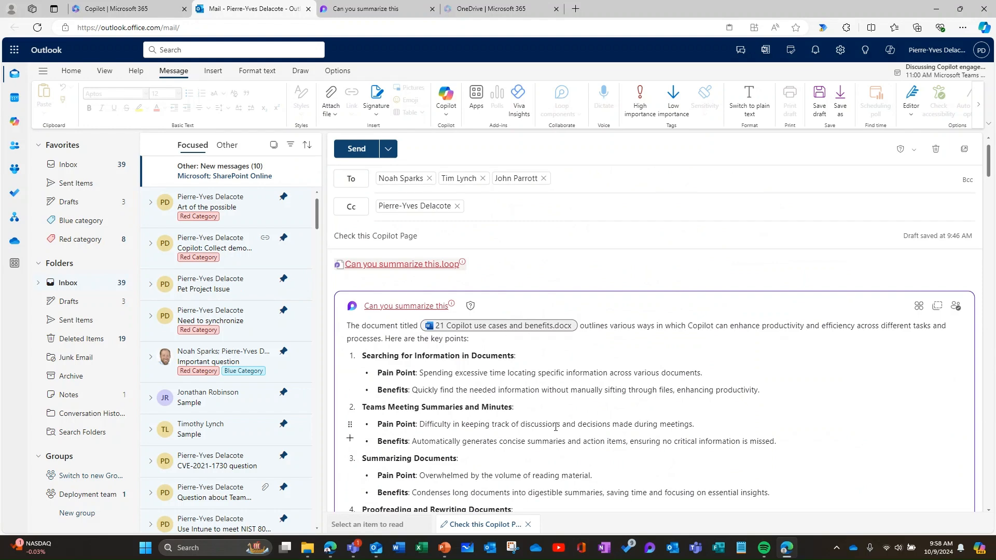
pyautogui.click(356, 149)
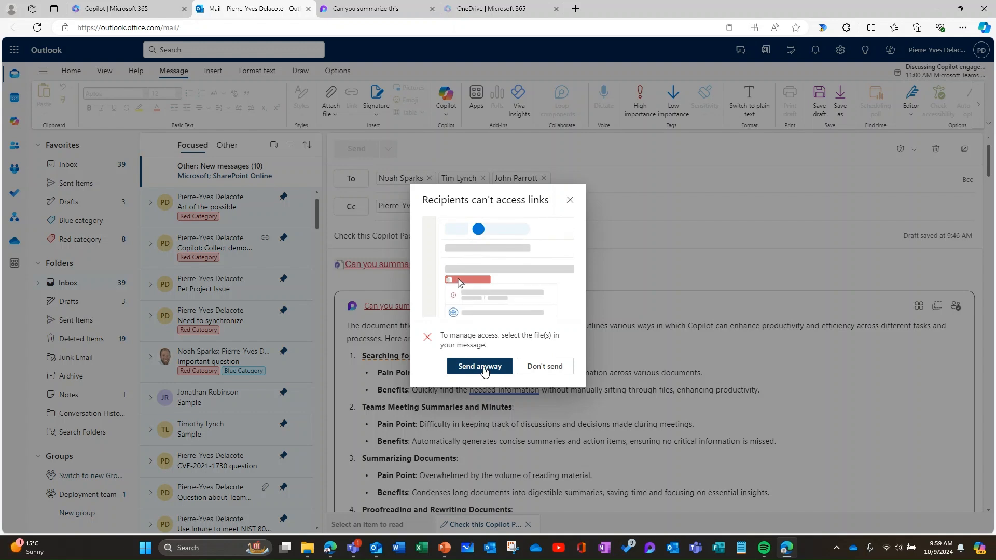
pyautogui.click(481, 367)
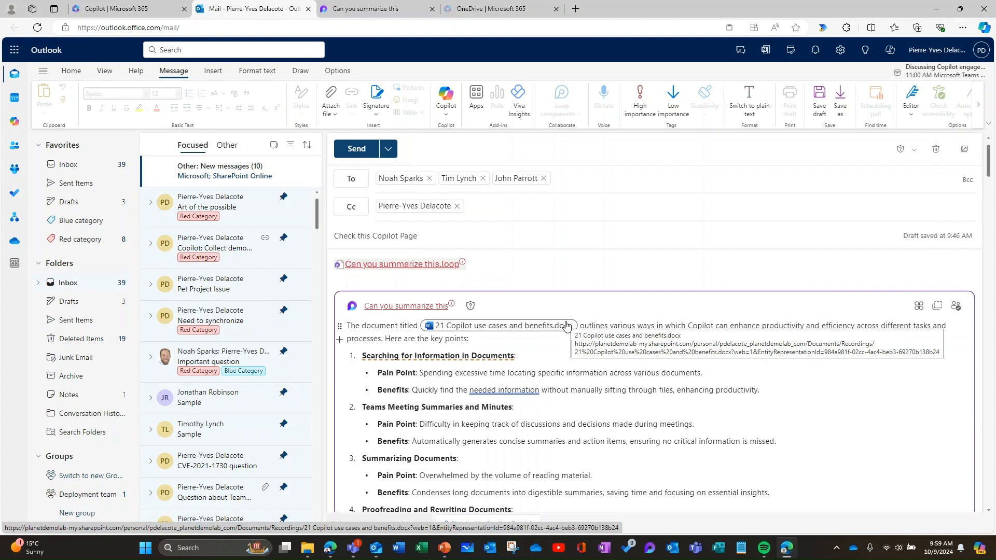
# Step: Open 21 Copilot use cases and benefits.docx from its link in the email draft, look at it, and return to the draft
pyautogui.click(566, 326)
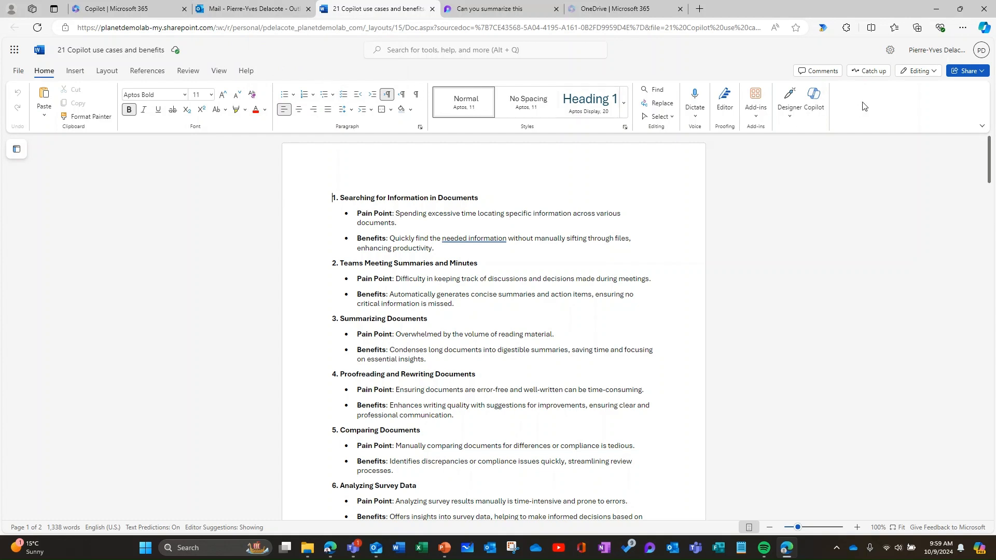
pyautogui.moveTo(217, 19)
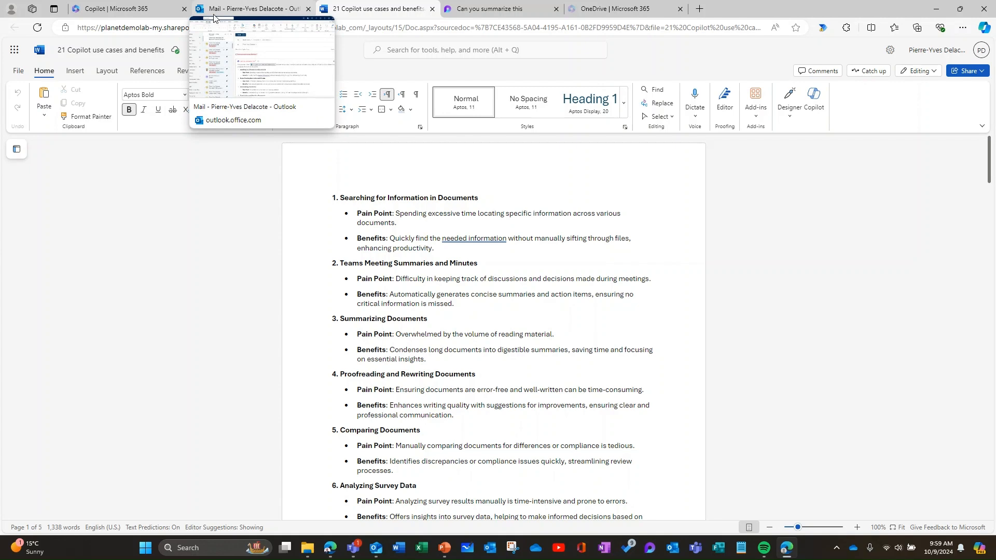
pyautogui.click(244, 9)
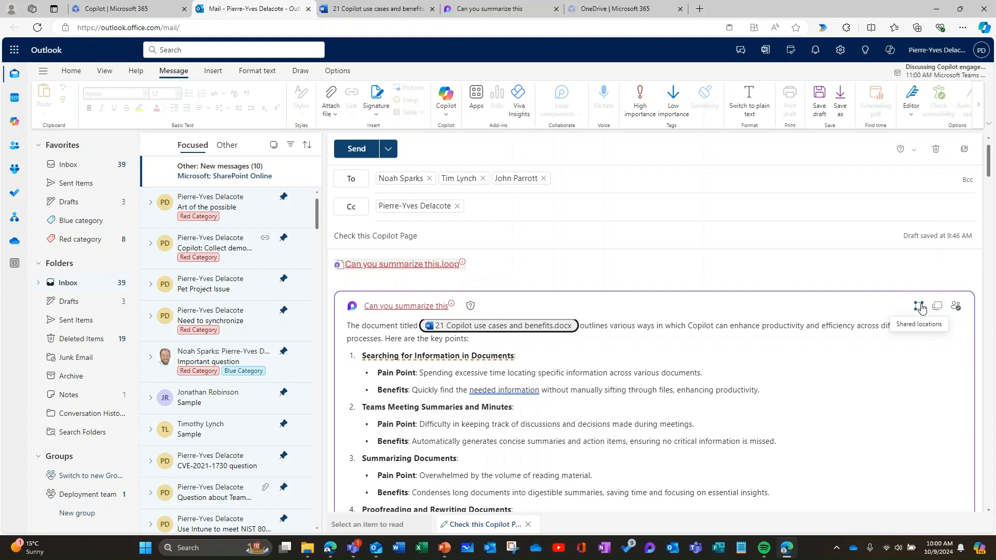
pyautogui.scroll(-5, 616, 413)
pyautogui.hotkey('ctrl', 'Return')
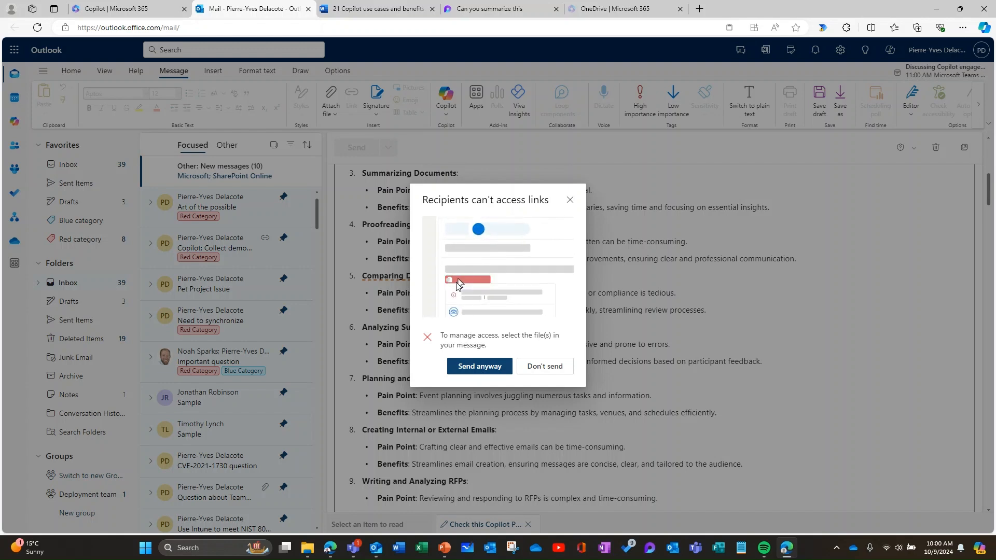
pyautogui.click(552, 370)
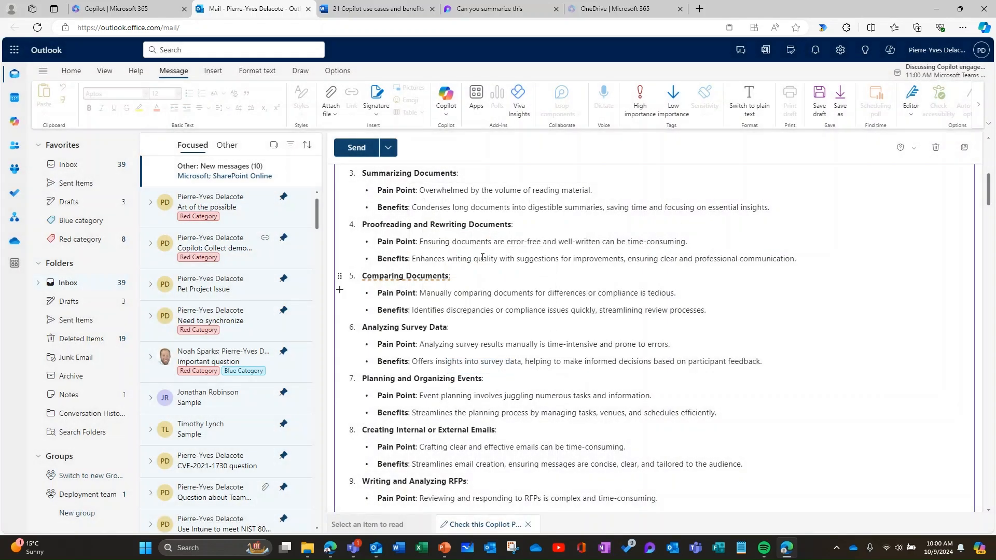
pyautogui.scroll(5, 532, 353)
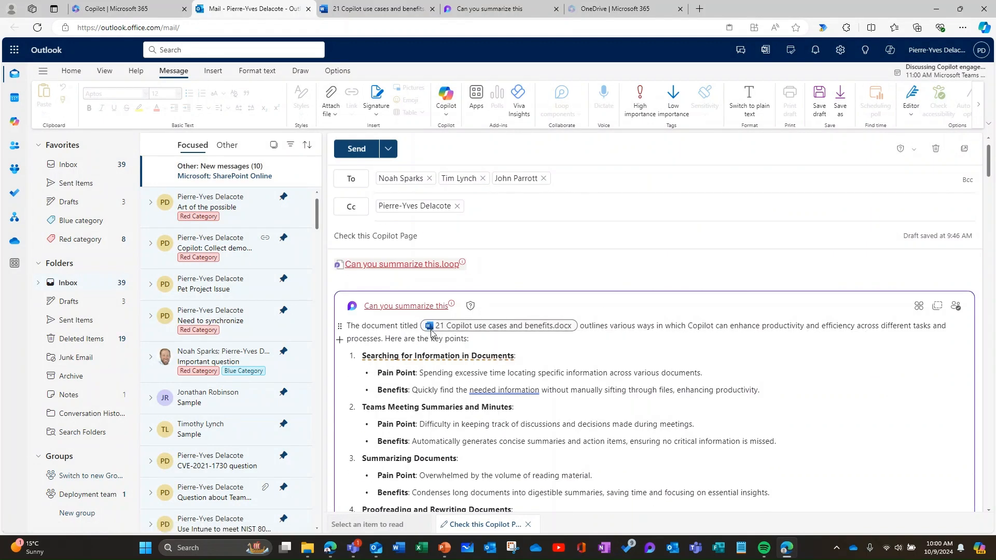
# Step: In the Loop page, open the linked 21 Copilot use cases and benefits.docx, and close both open copies of the document
pyautogui.click(438, 305)
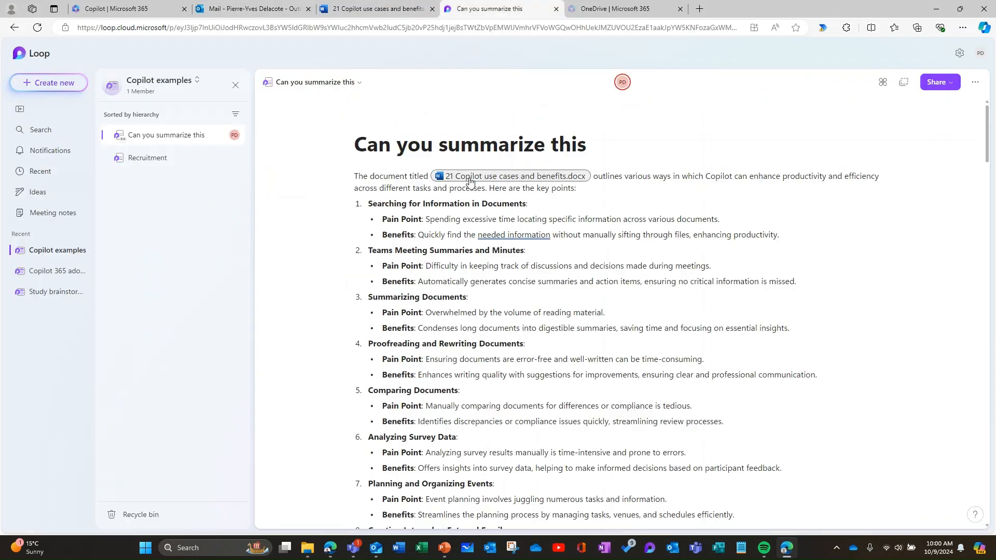
pyautogui.click(441, 177)
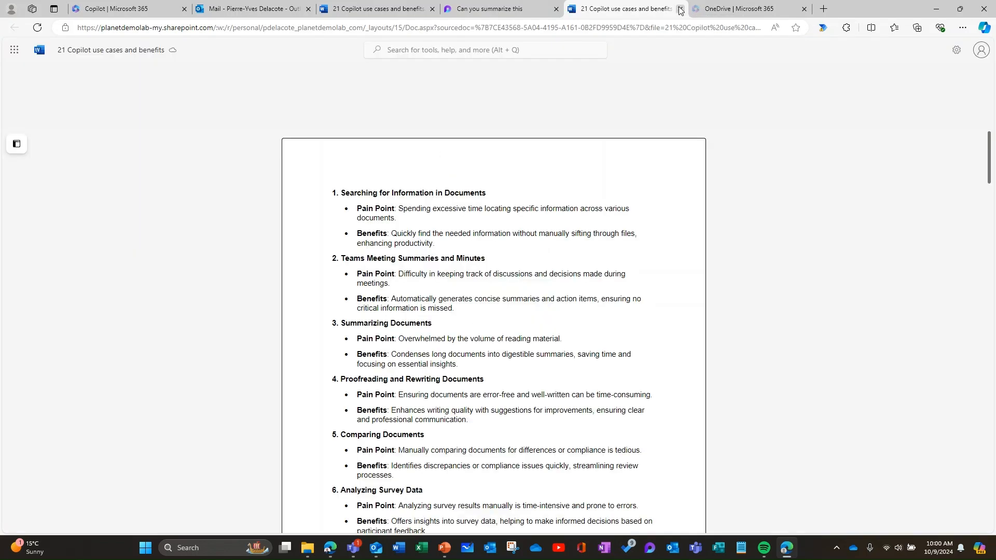
pyautogui.click(680, 10)
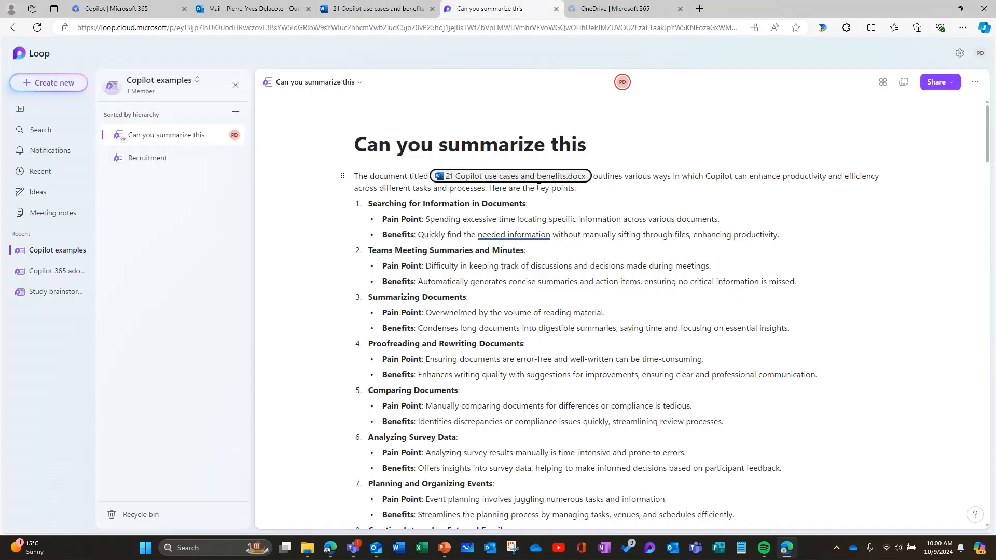
pyautogui.click(432, 9)
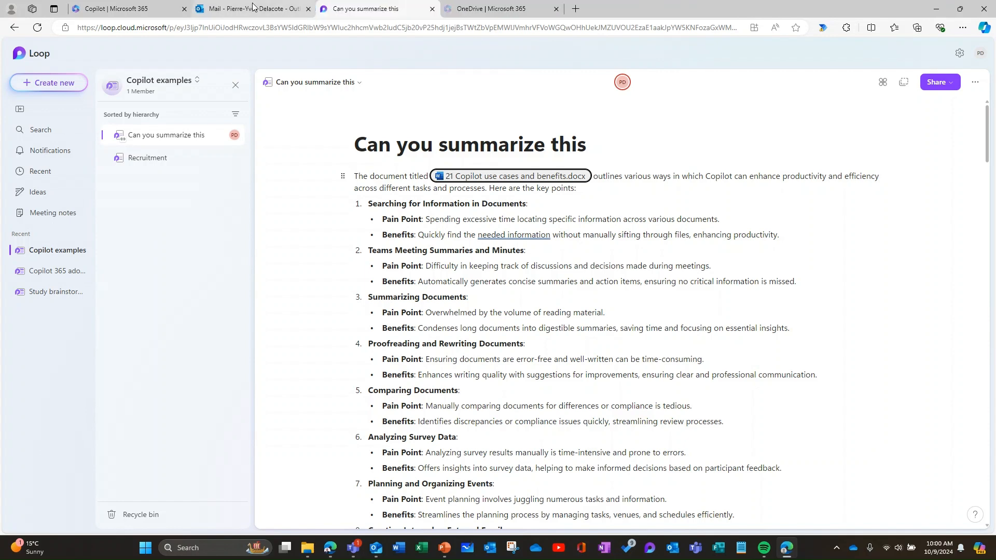
# Step: Send the "Check this Copilot Page" email from Outlook anyway, without changing the recipients' access to the links
pyautogui.click(254, 6)
pyautogui.click(356, 149)
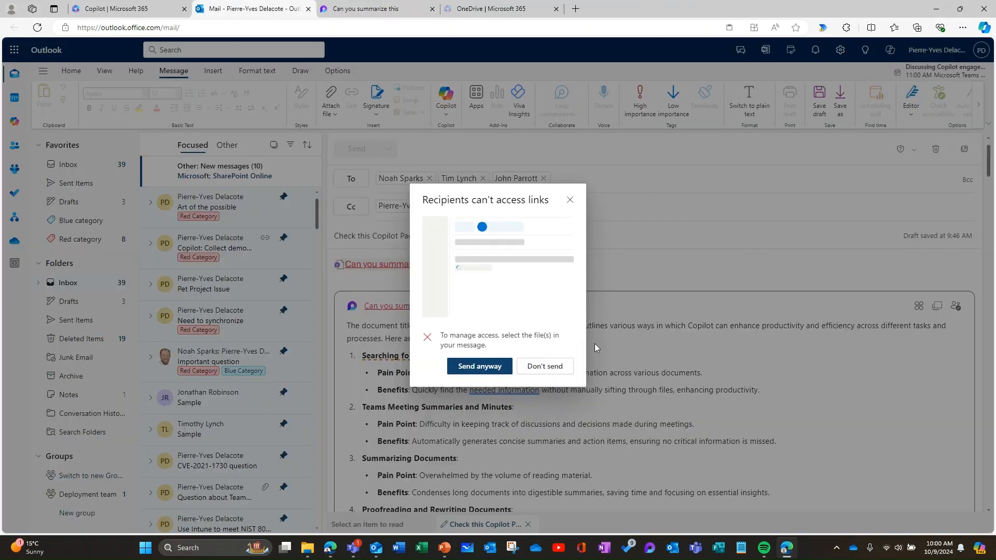
pyautogui.click(479, 366)
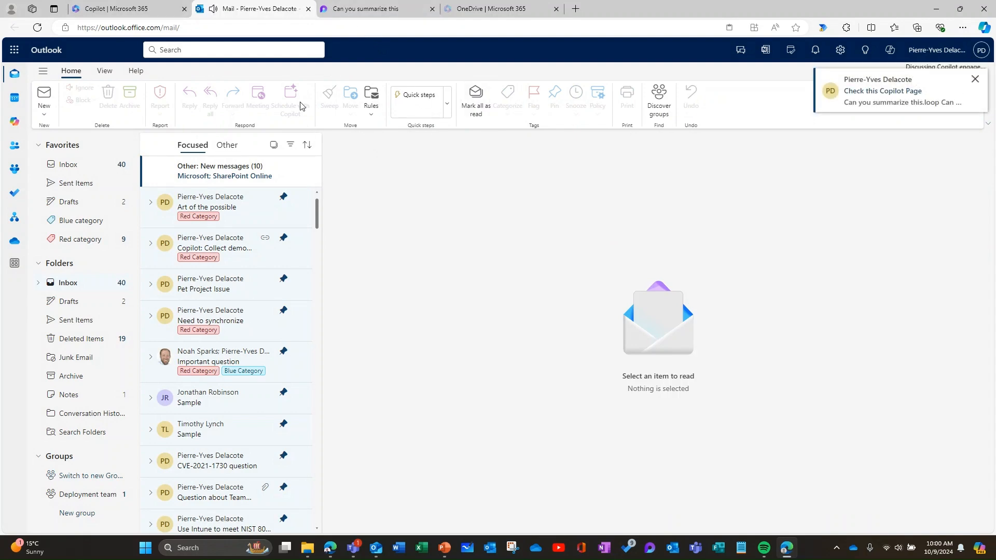
# Step: In a new Copilot chat, submit "Summarize this document" with Copilot Business Value.pdf as the referenced file, and open the response as an editable page
pyautogui.click(123, 9)
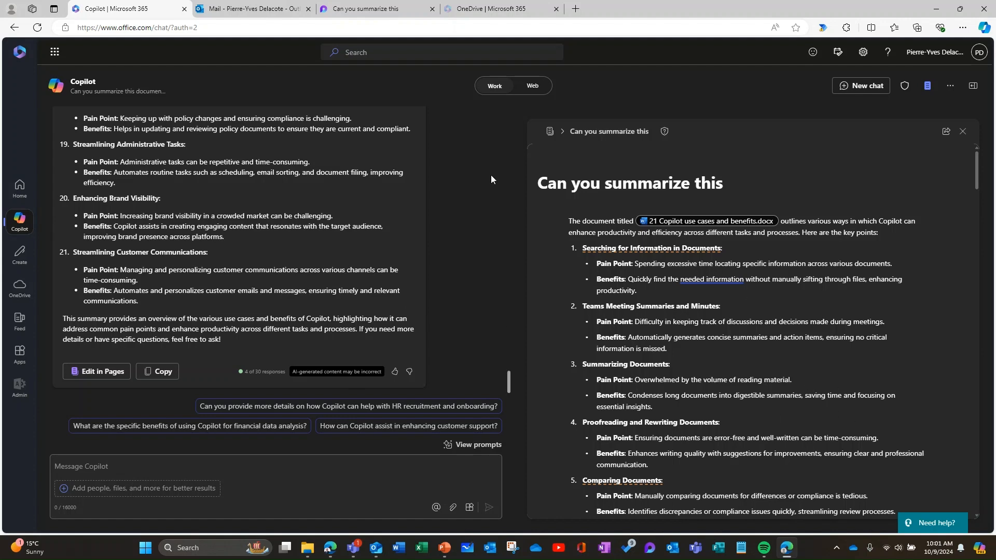
pyautogui.click(866, 87)
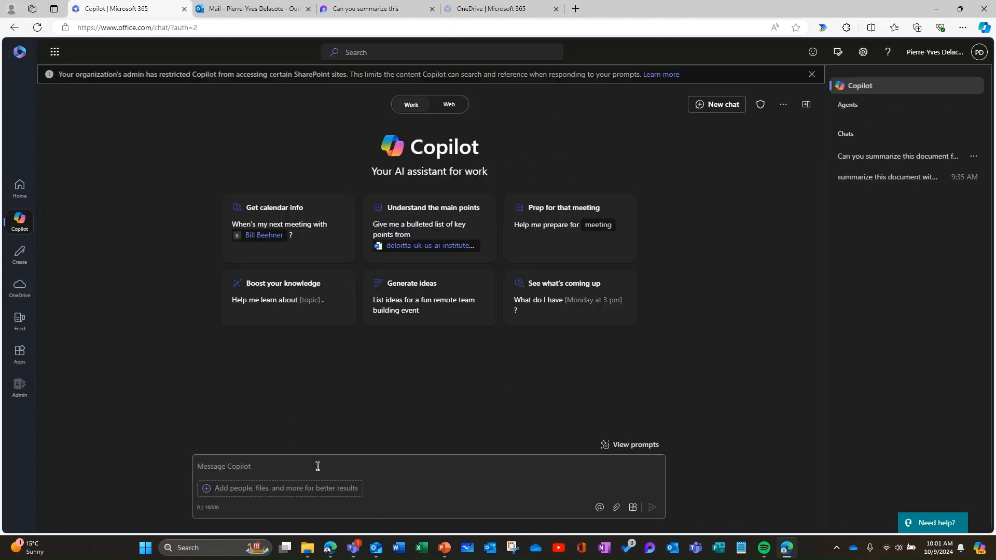
pyautogui.write('Summari')
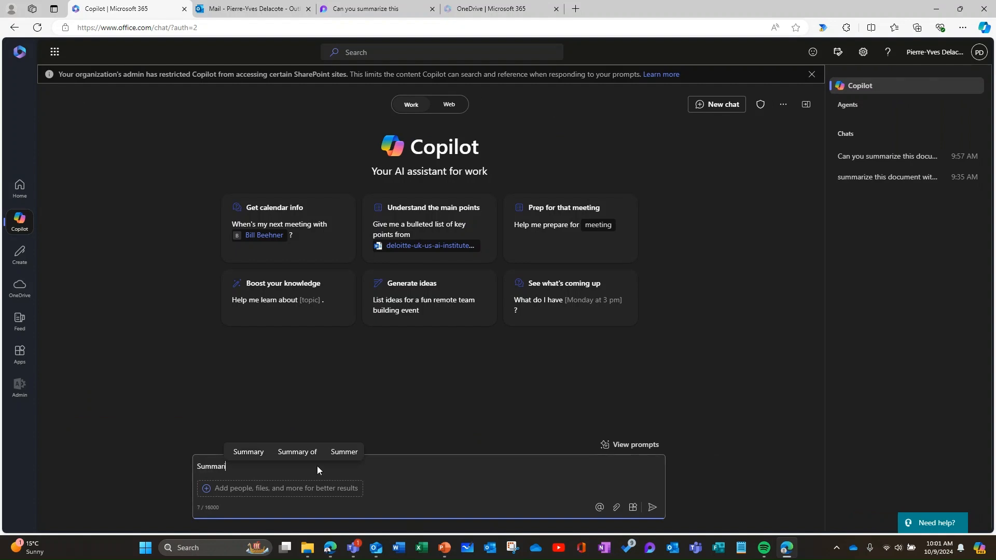
pyautogui.write('ze this')
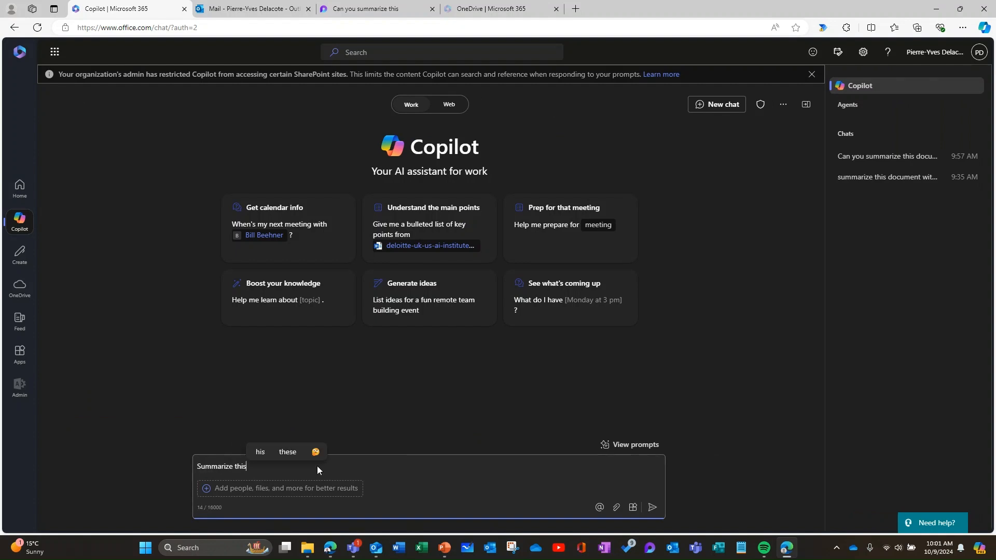
pyautogui.write(' document')
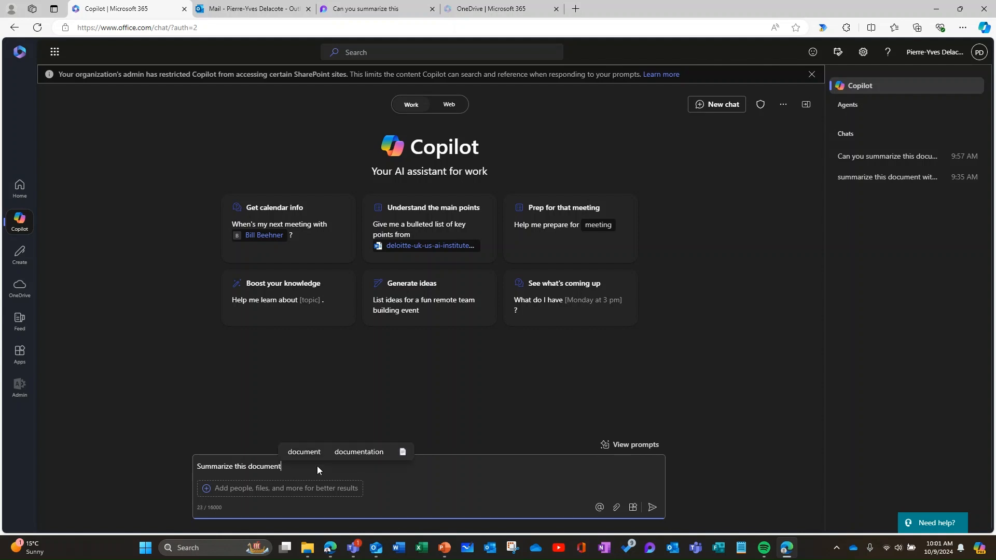
pyautogui.write(' /copilo')
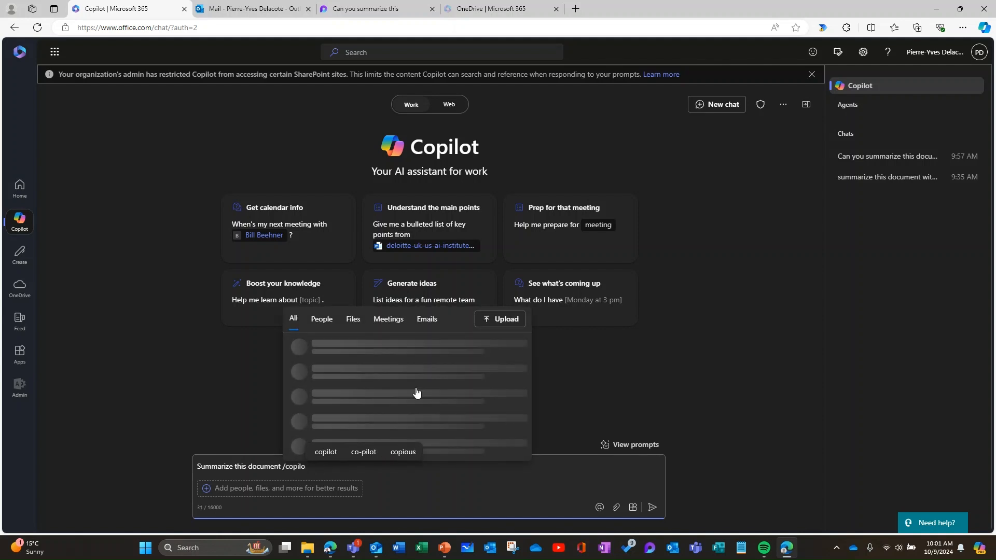
pyautogui.scroll(-3, 483, 402)
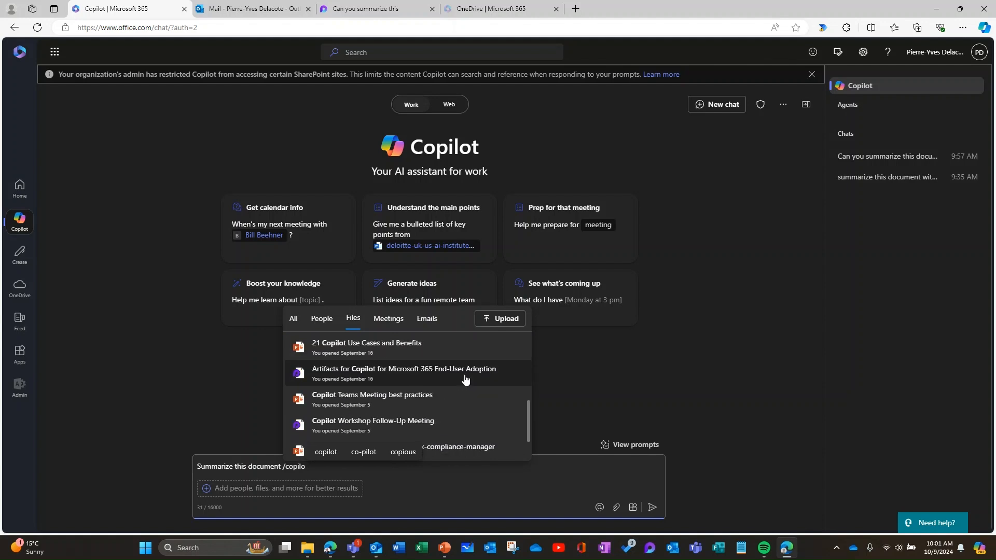
pyautogui.click(465, 377)
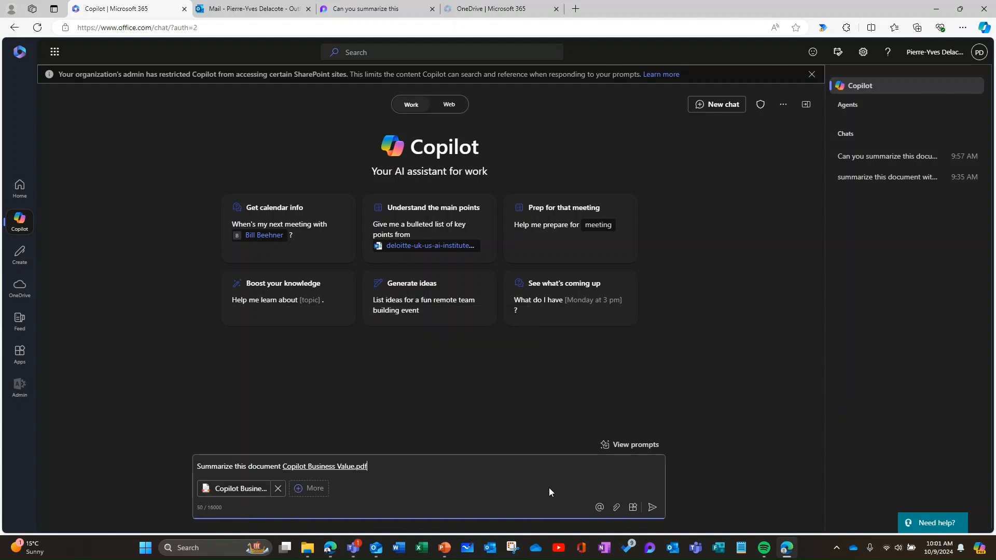
pyautogui.click(653, 508)
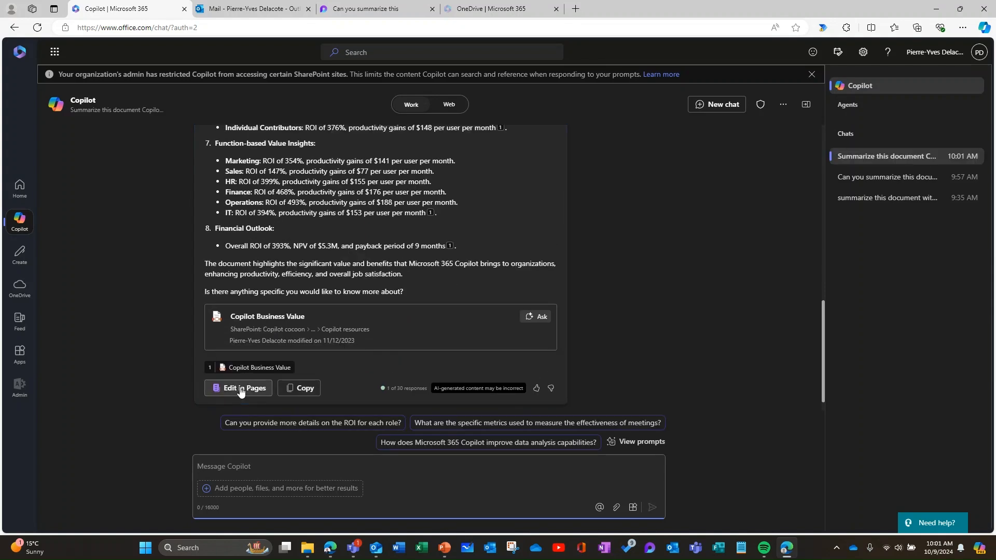
pyautogui.click(242, 390)
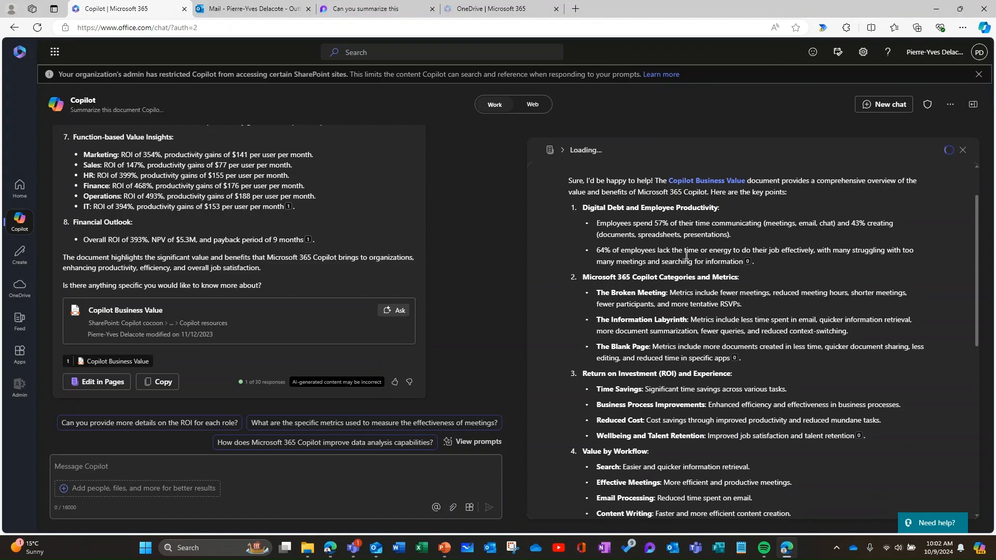
# Step: Close the "Summarize this document" page, reopen it from its link in the chat, and show the page's sharing options
pyautogui.scroll(-1, 687, 265)
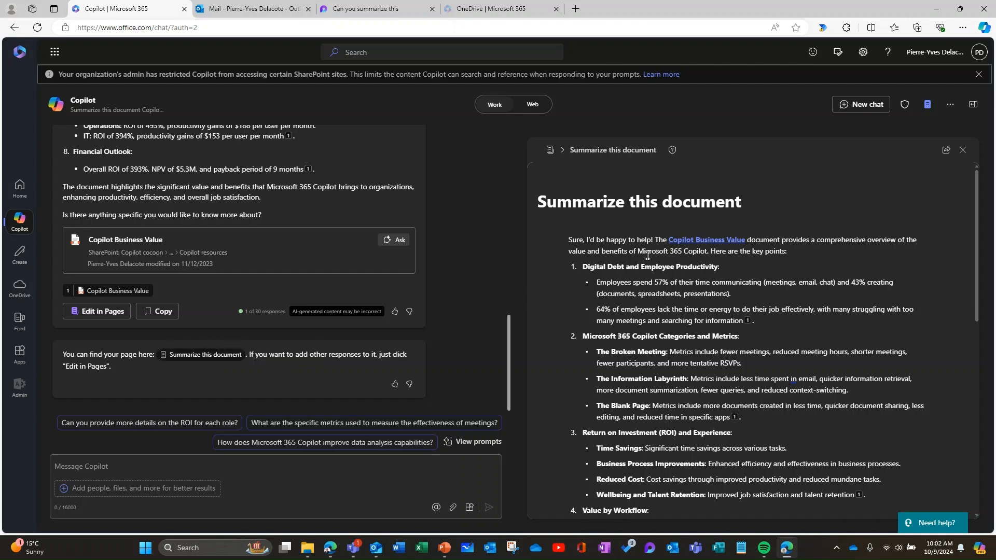
pyautogui.click(962, 151)
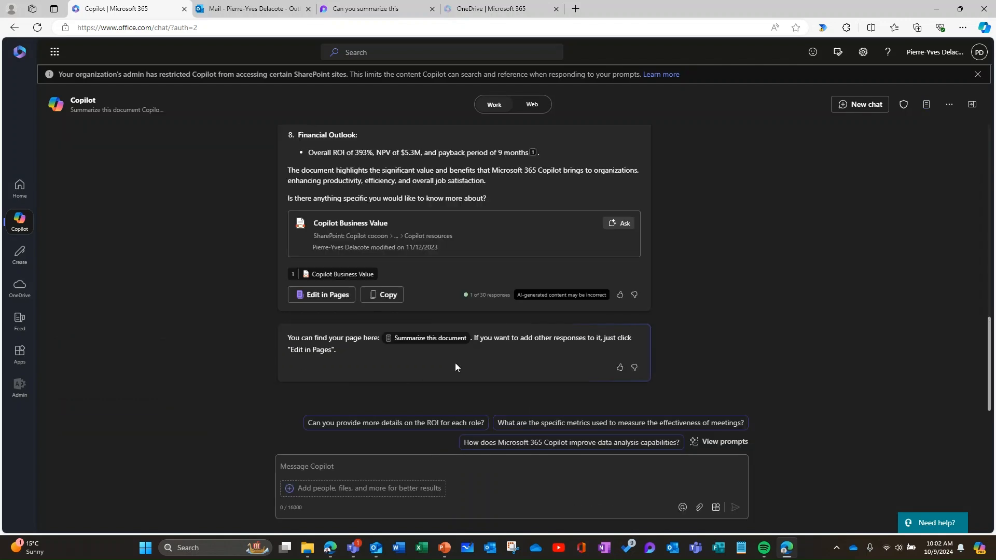
pyautogui.click(344, 362)
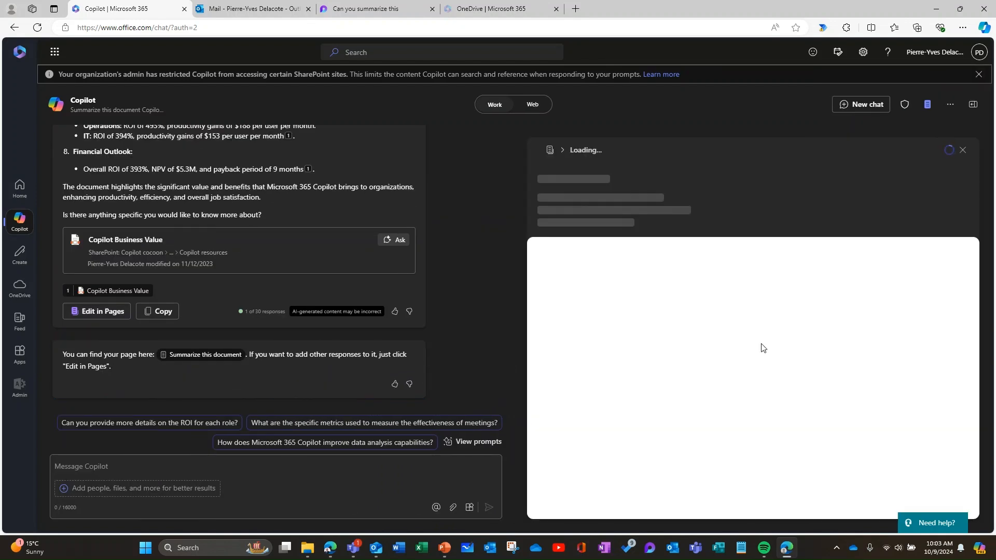
pyautogui.click(952, 108)
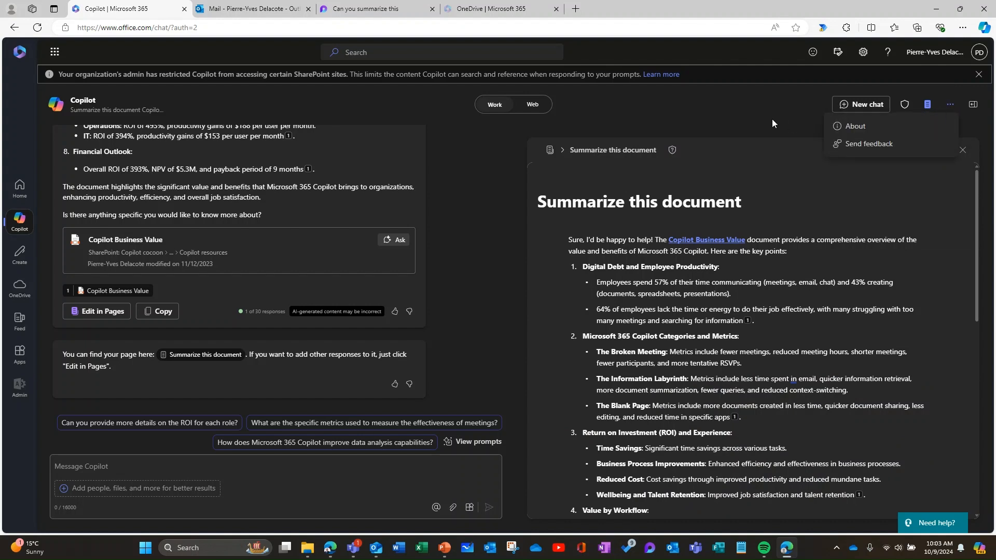
pyautogui.click(741, 119)
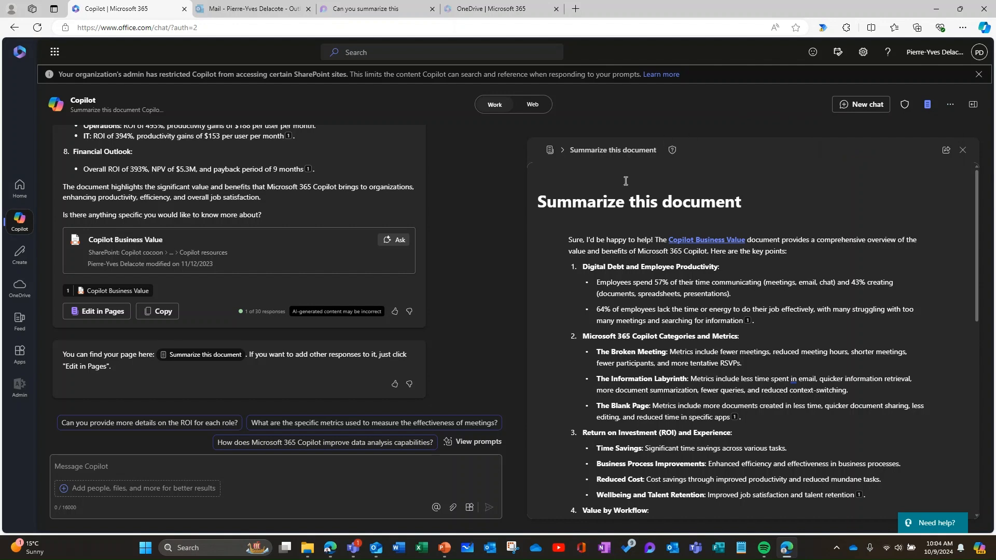
pyautogui.click(947, 150)
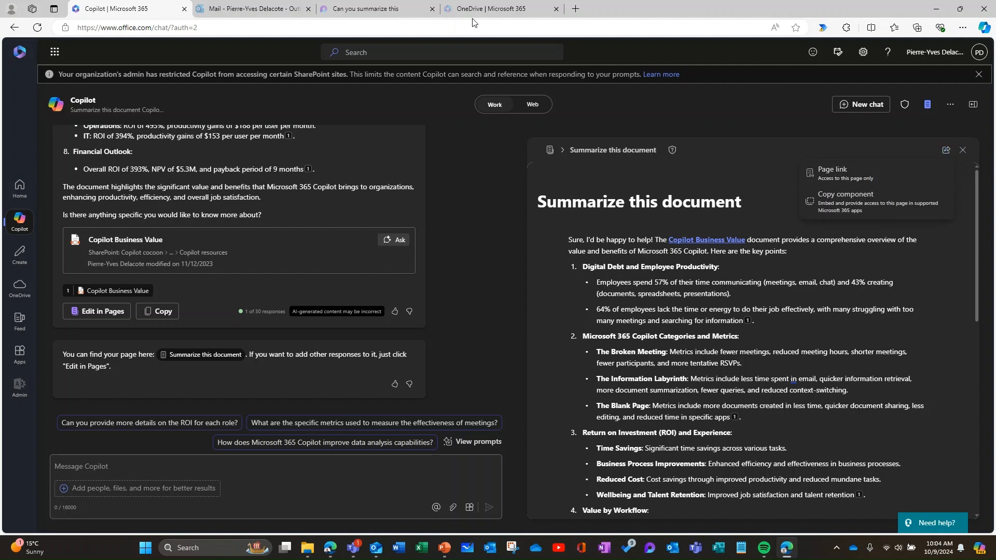
# Step: In the Loop workspace, copy the share link of the "Can you summarize this" page, allowing clipboard access, and close the confirmation
pyautogui.click(393, 12)
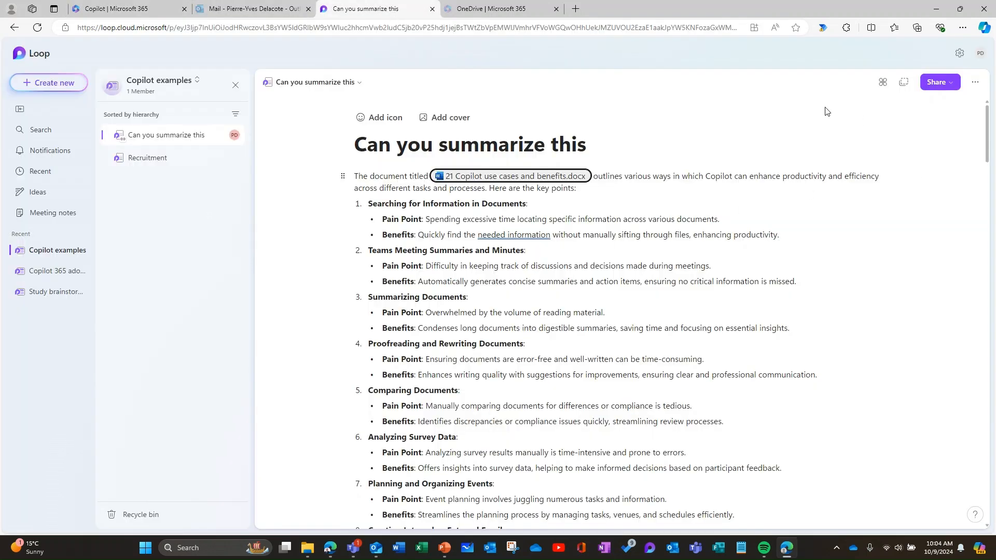
pyautogui.click(220, 136)
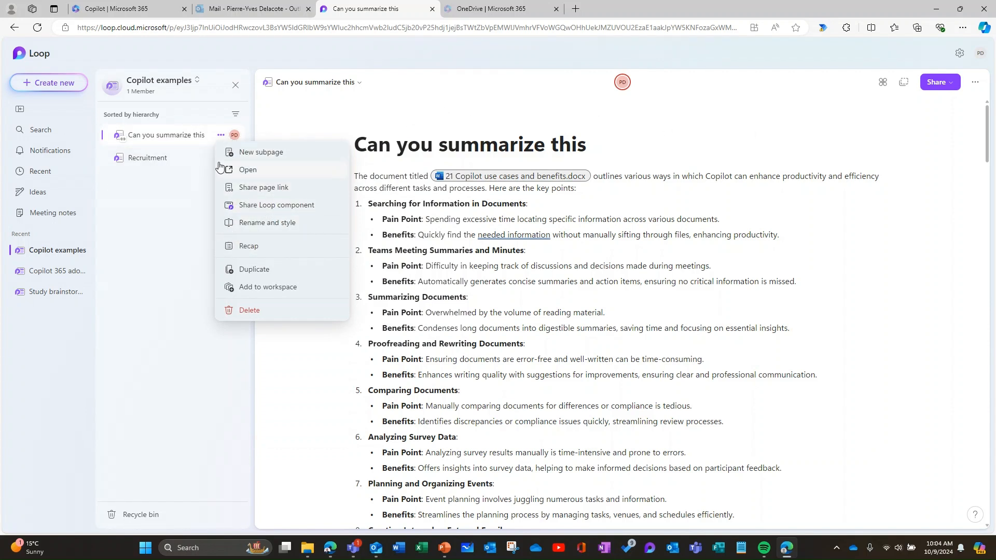
pyautogui.click(172, 138)
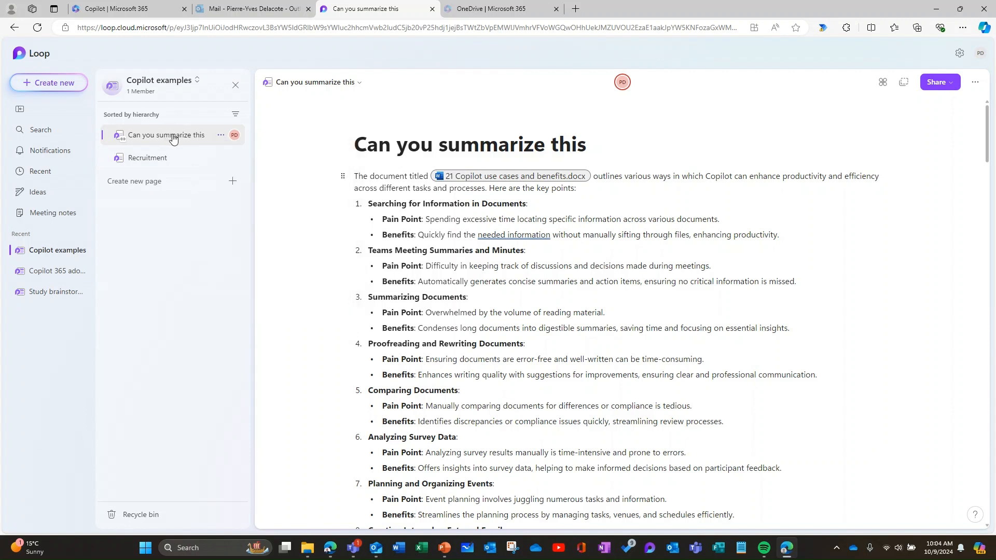
pyautogui.click(220, 136)
pyautogui.click(275, 192)
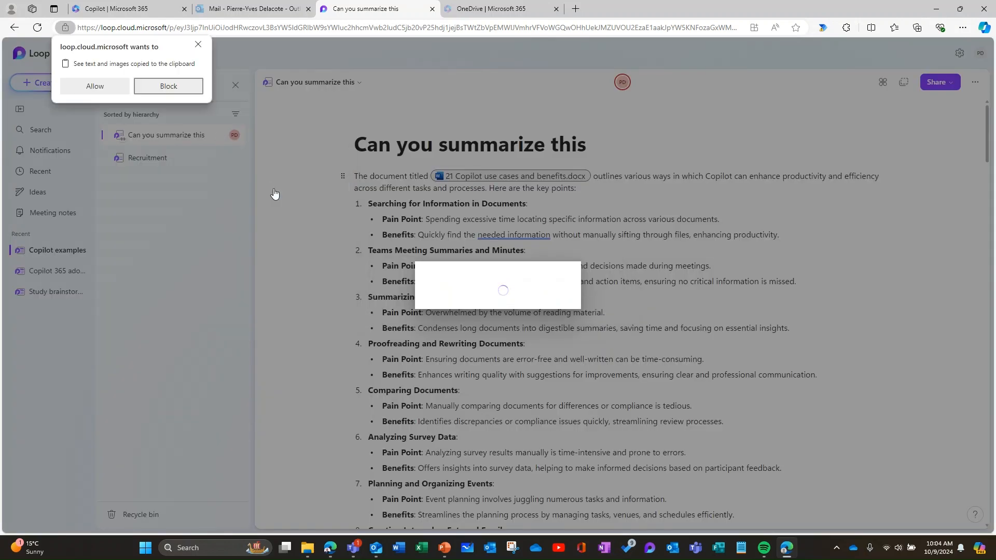
pyautogui.click(109, 86)
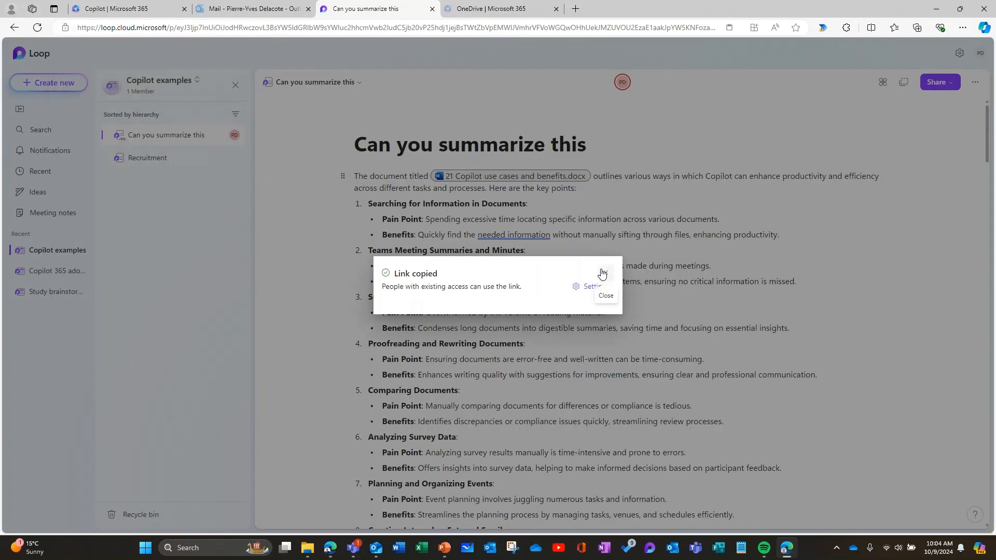
pyautogui.click(605, 273)
# Step: Look at the page's options and the member invitation dialog of the Copilot examples workspace, without inviting anyone
pyautogui.click(221, 135)
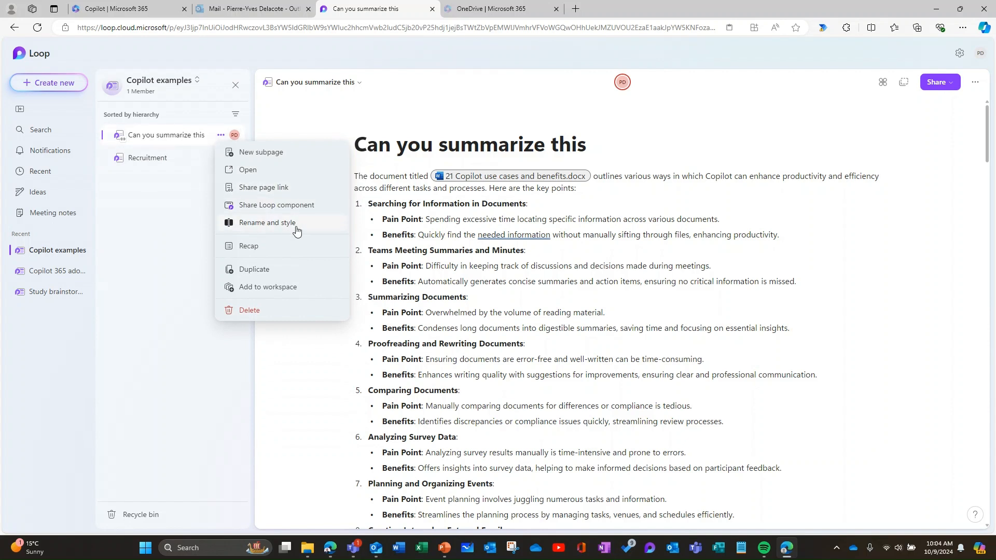
pyautogui.click(140, 93)
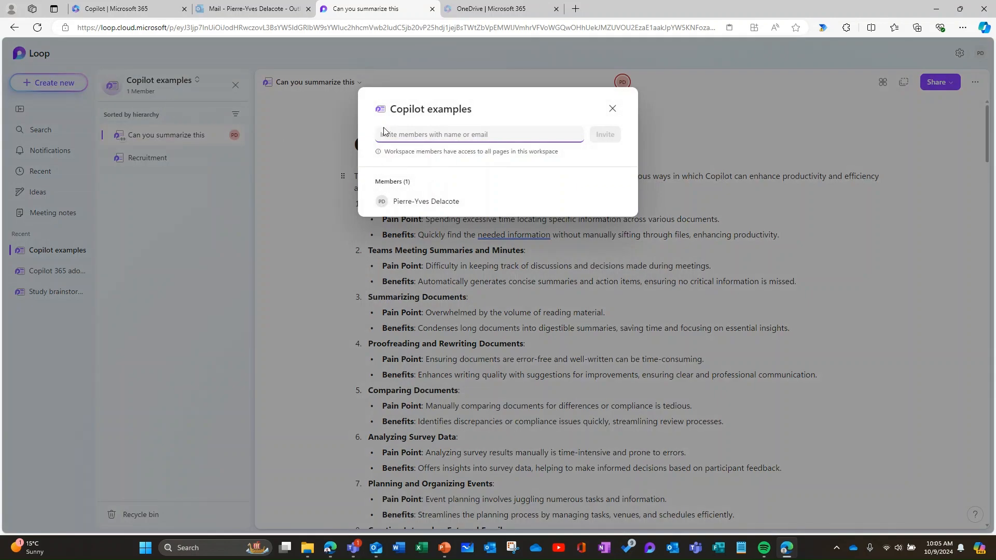
pyautogui.click(612, 109)
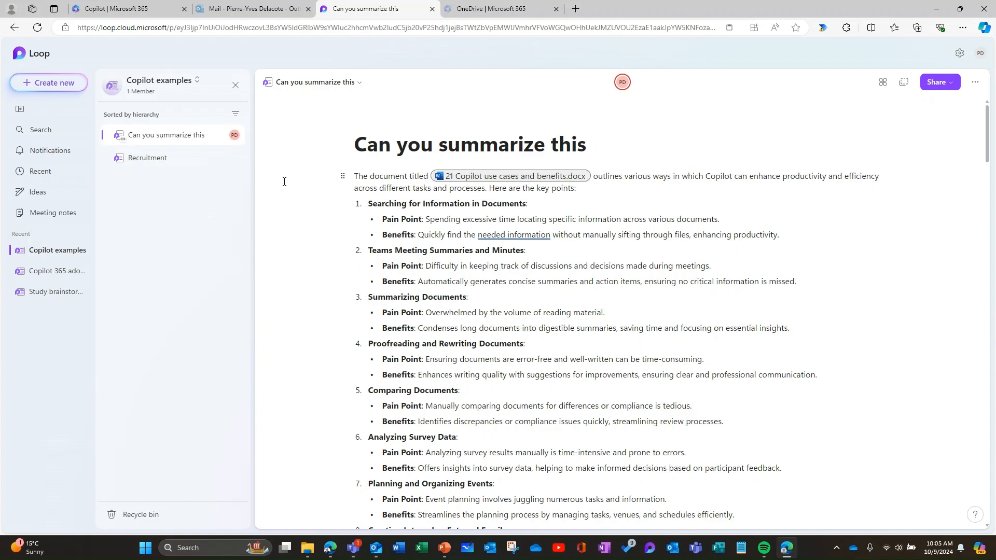
# Step: Share the open Loop page as a page link, dismiss the link dialog, and return to the Copilot chat
pyautogui.click(945, 83)
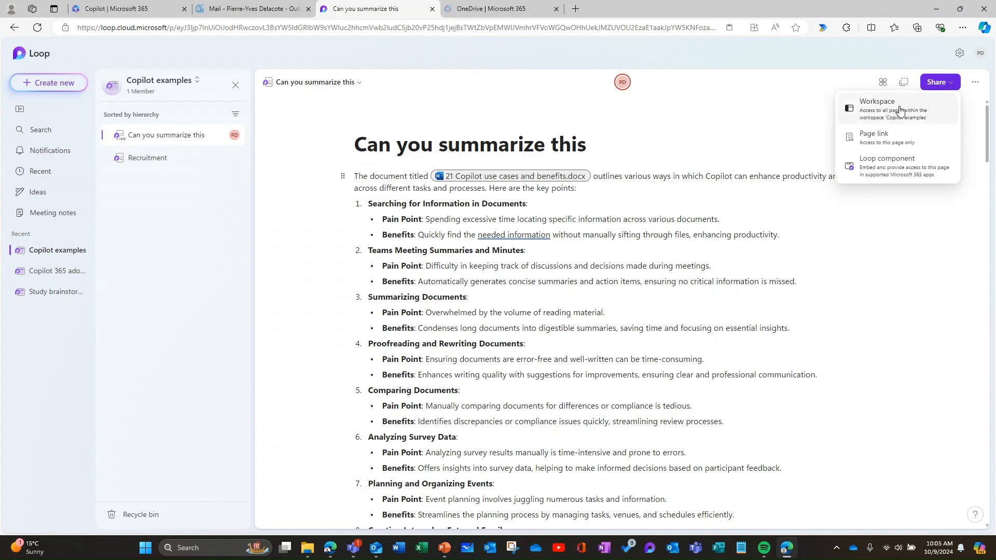
pyautogui.click(920, 144)
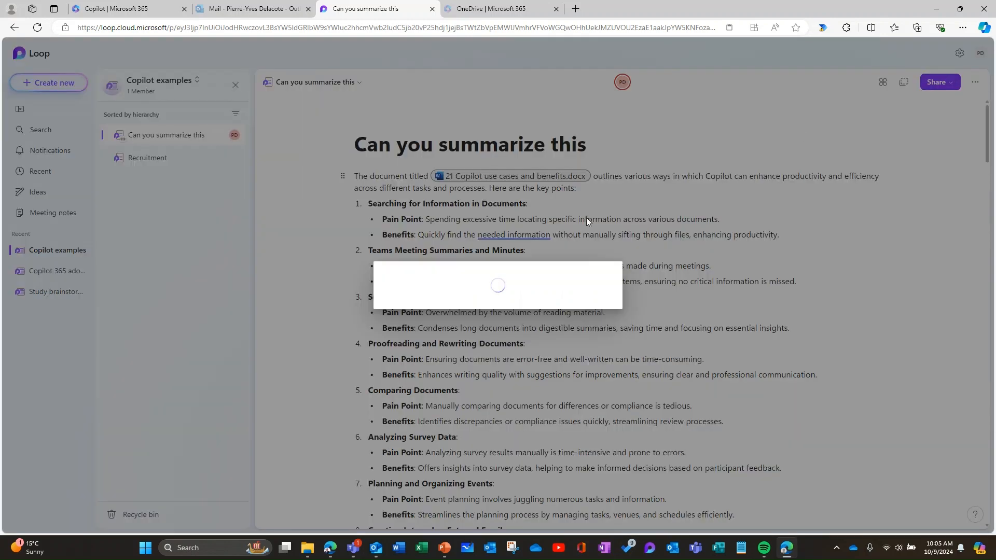
pyautogui.click(606, 279)
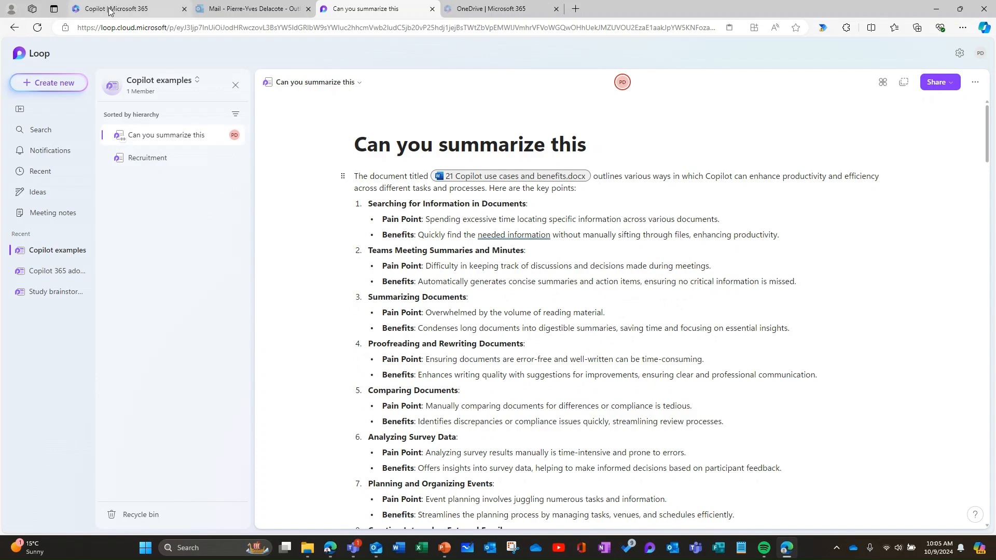
pyautogui.click(130, 9)
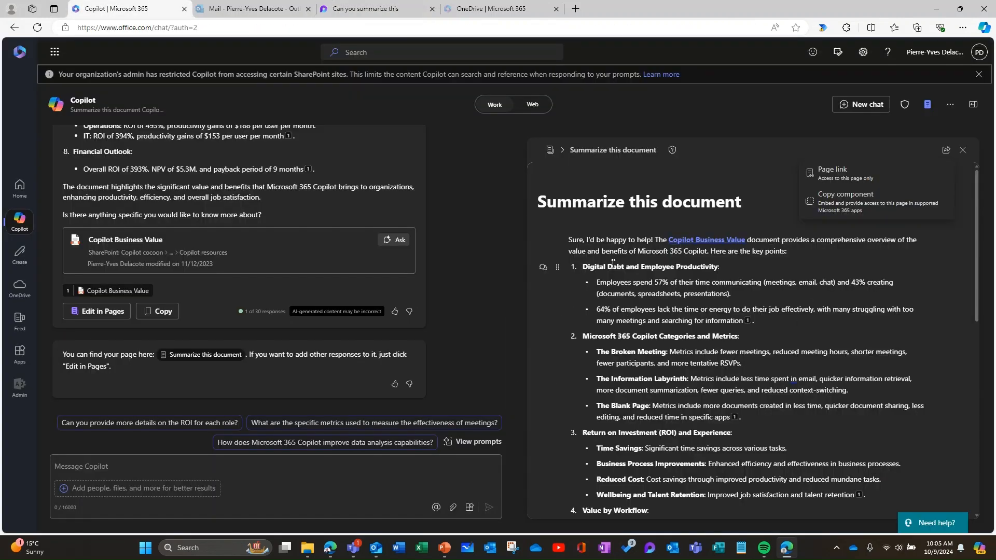